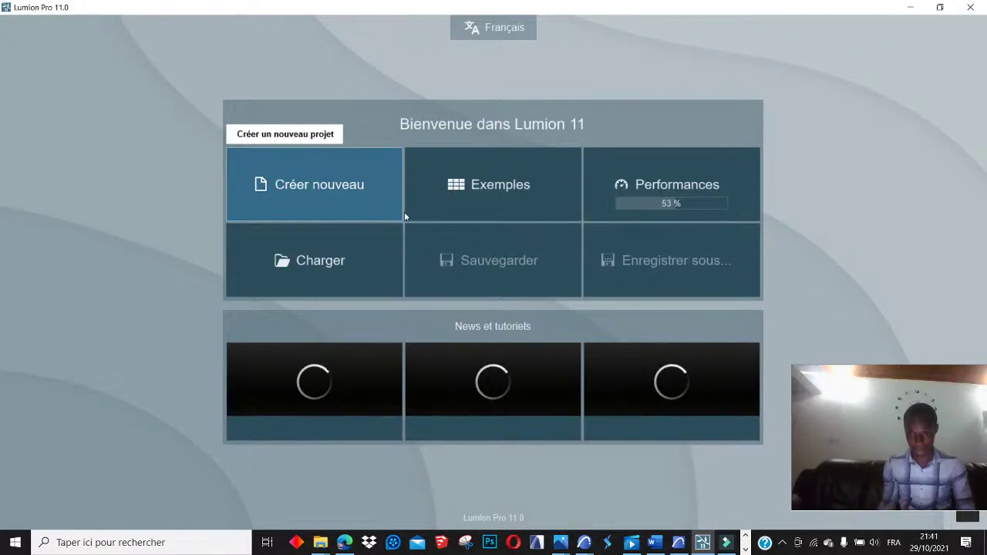
click(865, 446)
drag(866, 446, 766, 447)
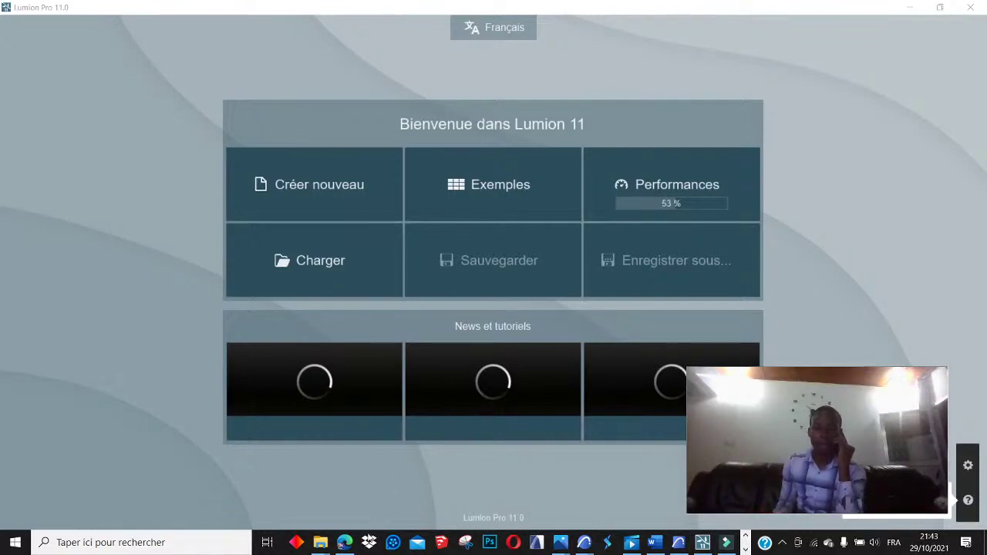
click(347, 545)
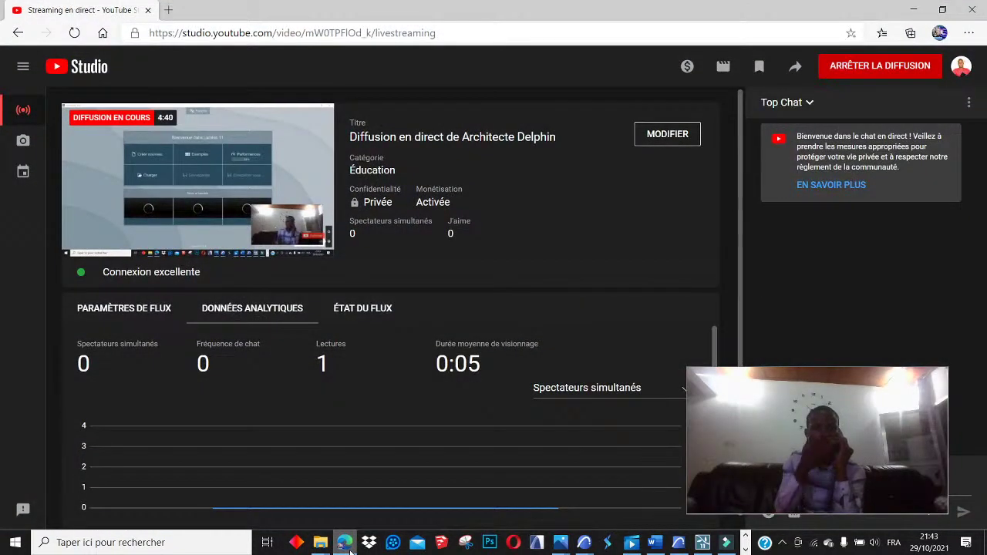
click(350, 548)
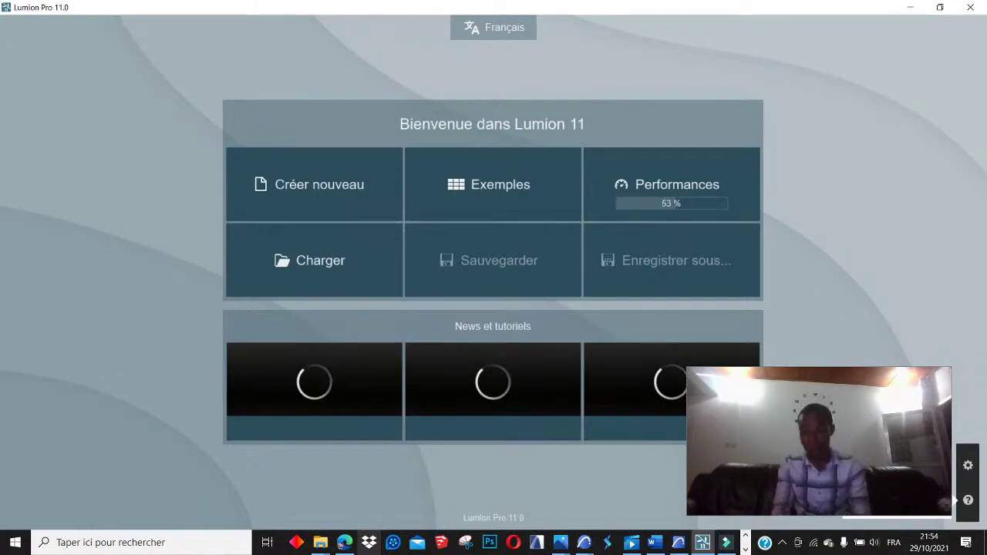
mouse_move(344, 542)
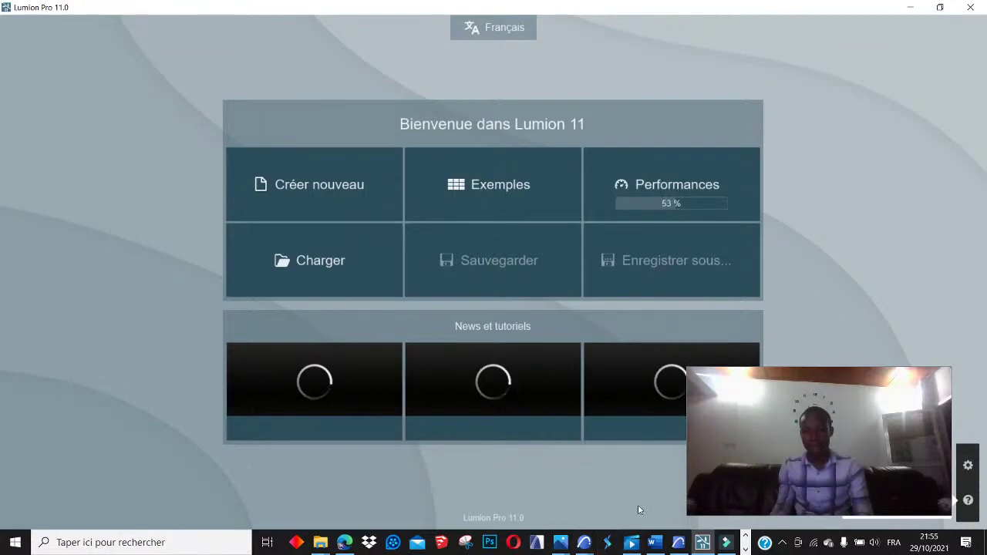
Switch to the untitled ARCHICAD 25 project and show its double staircase in the 3D view from a closer, slightly rotated viewpoint
click(631, 543)
click(633, 545)
mouse_move(582, 546)
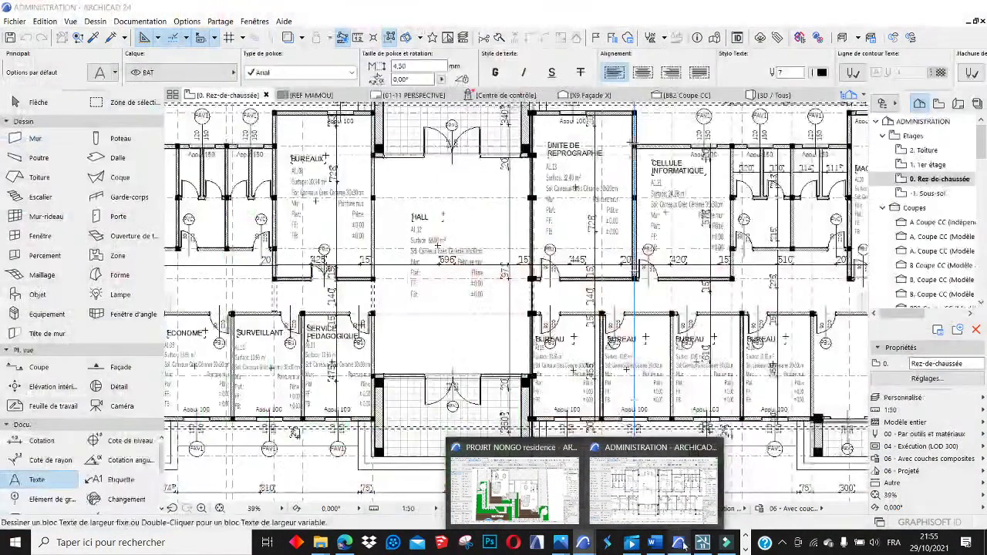
click(679, 543)
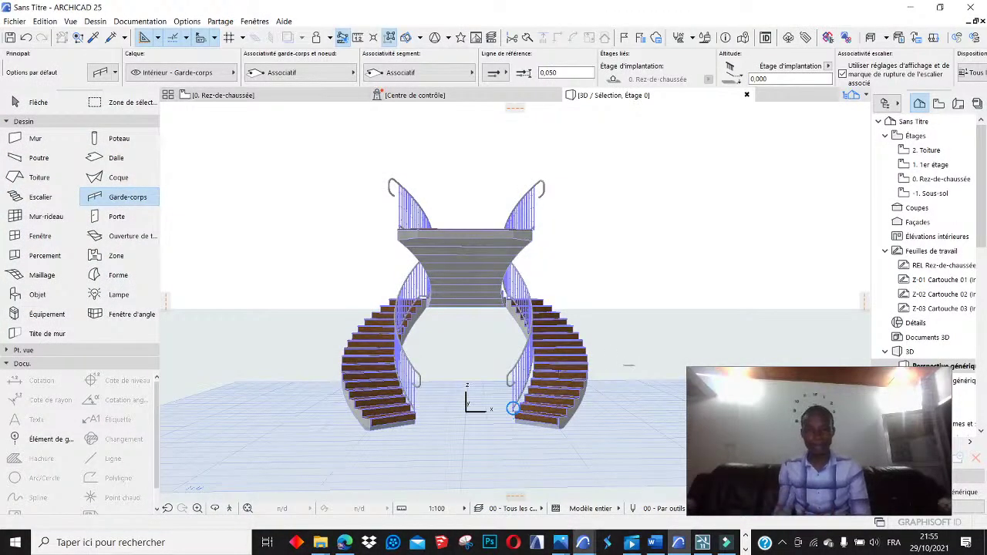
click(215, 508)
drag(244, 440, 250, 414)
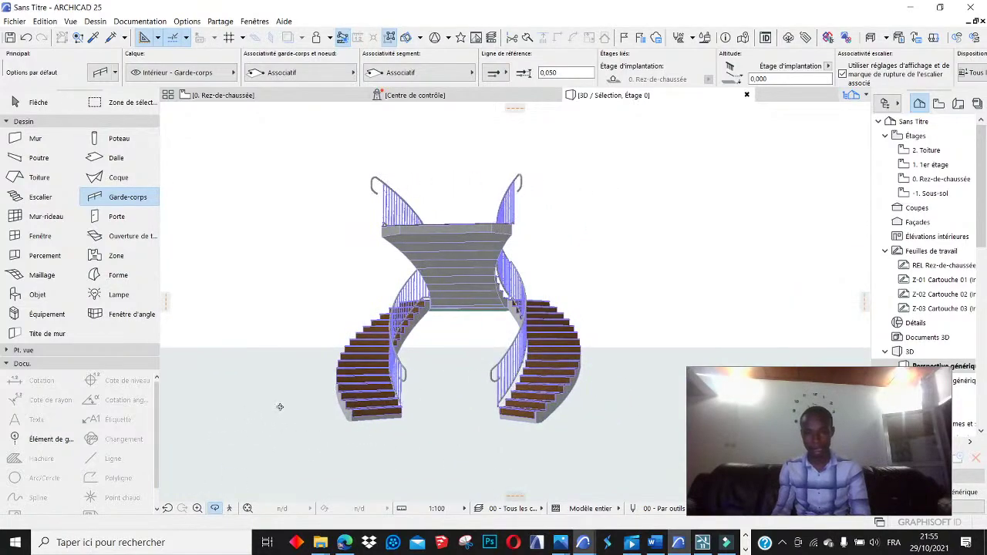
scroll(440, 341, up, 3)
scroll(442, 341, down, 1)
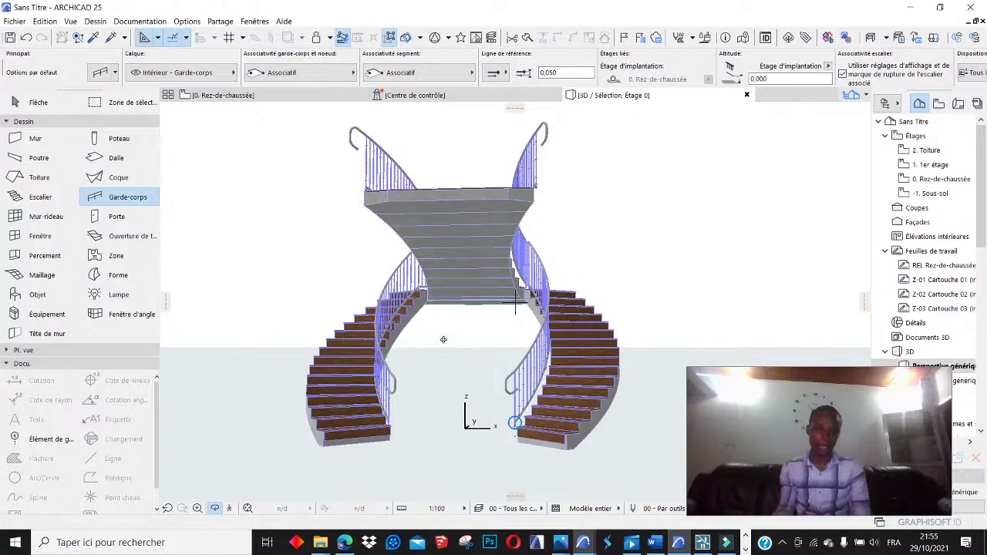
Start saving the staircase model under a new name with the SketchUp file (*.skp) format
click(24, 22)
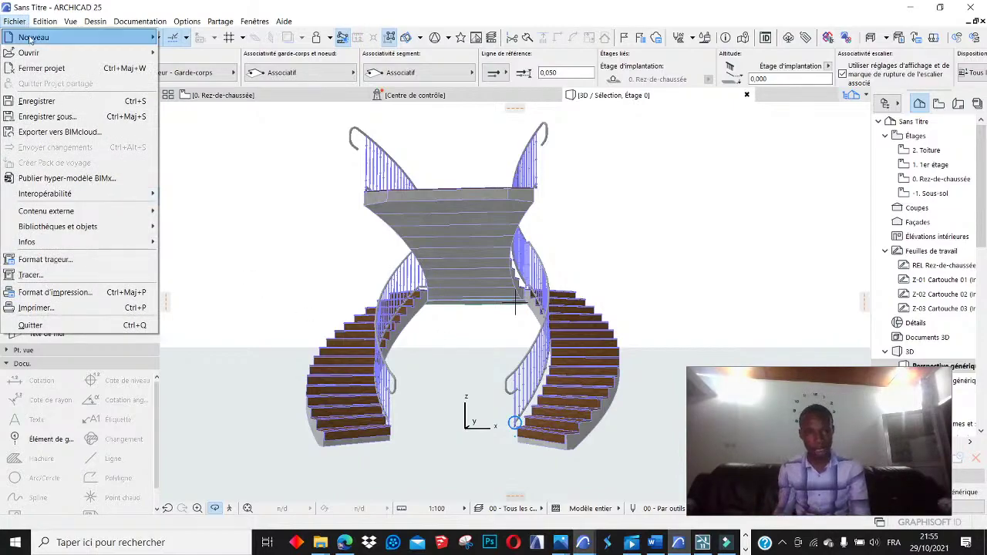
click(43, 119)
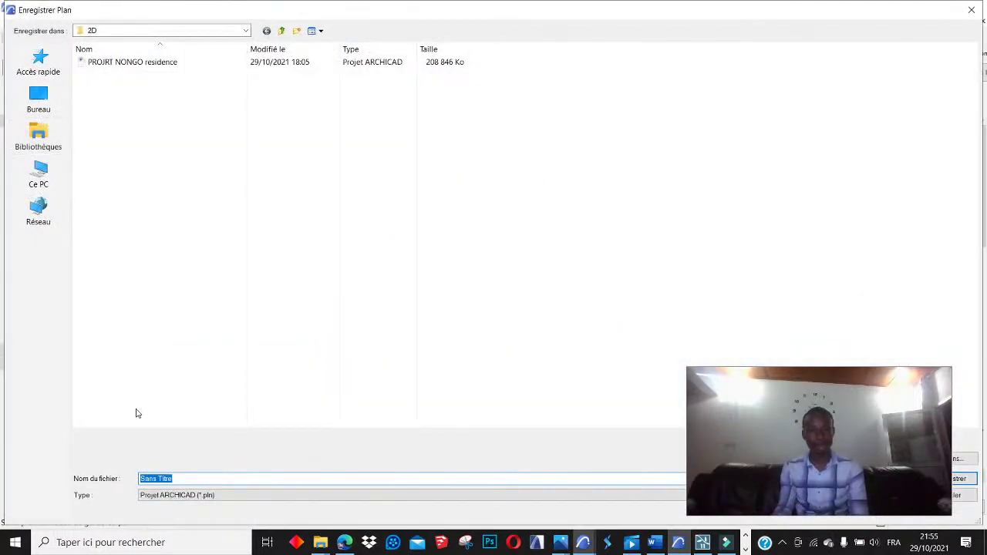
click(145, 497)
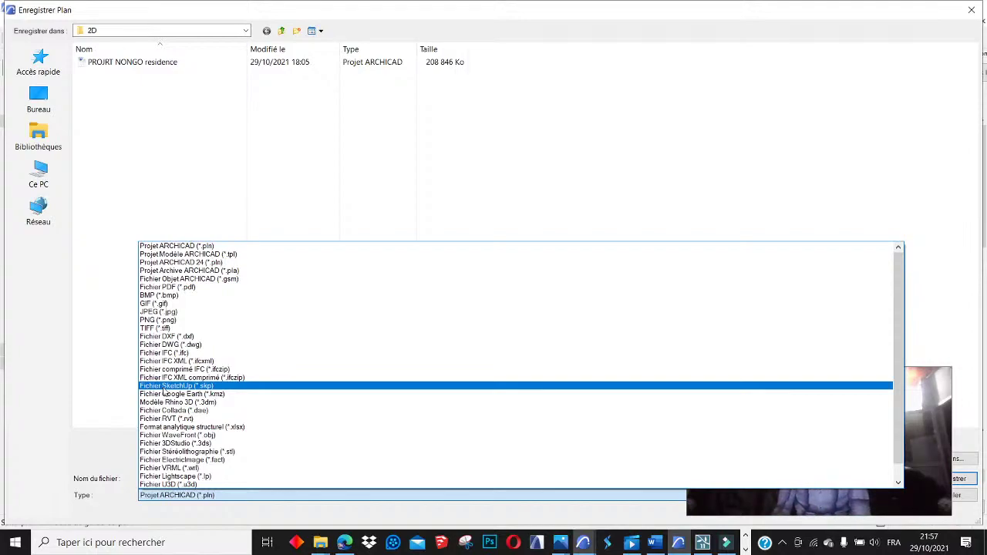
click(164, 386)
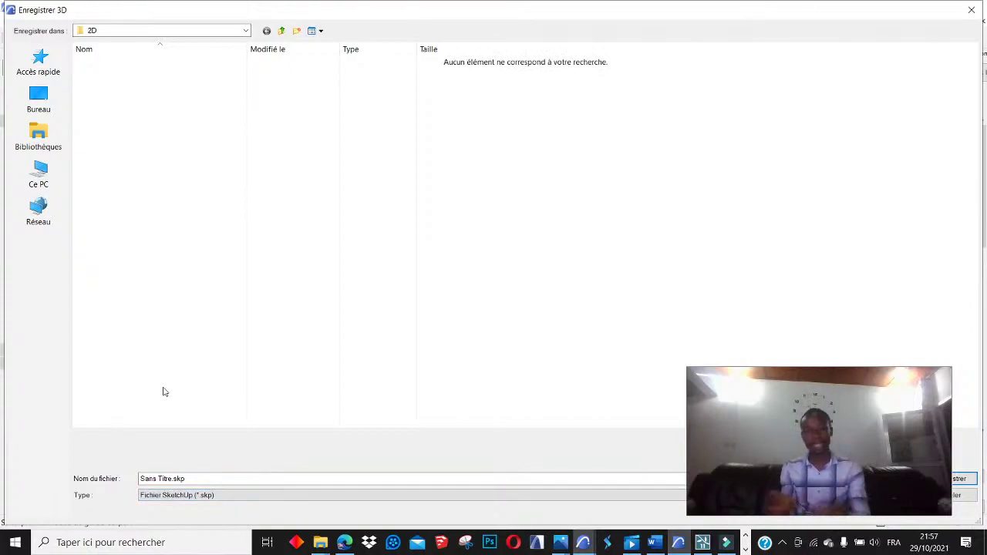
Choose the root of the D: drive as the save location for the SketchUp file
click(39, 176)
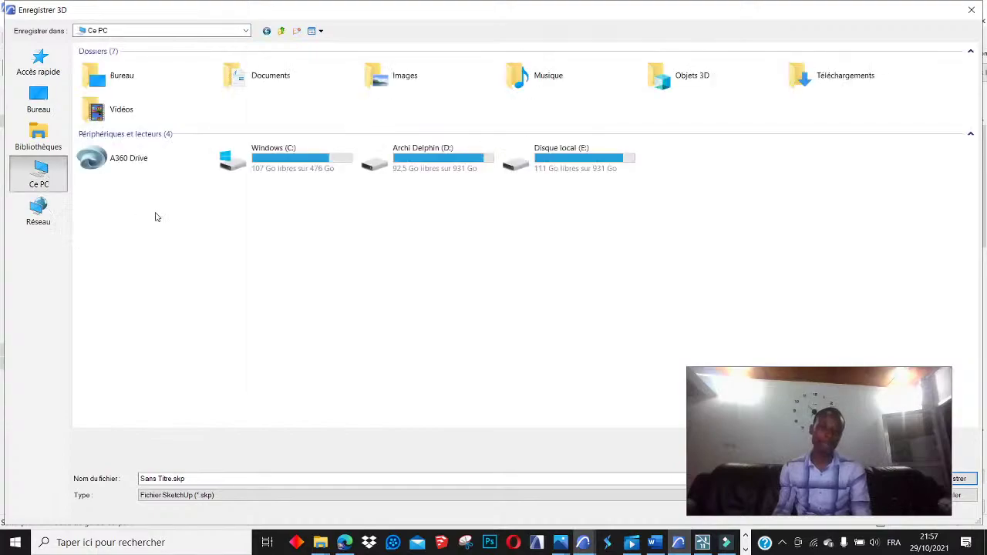
click(463, 163)
click(463, 163)
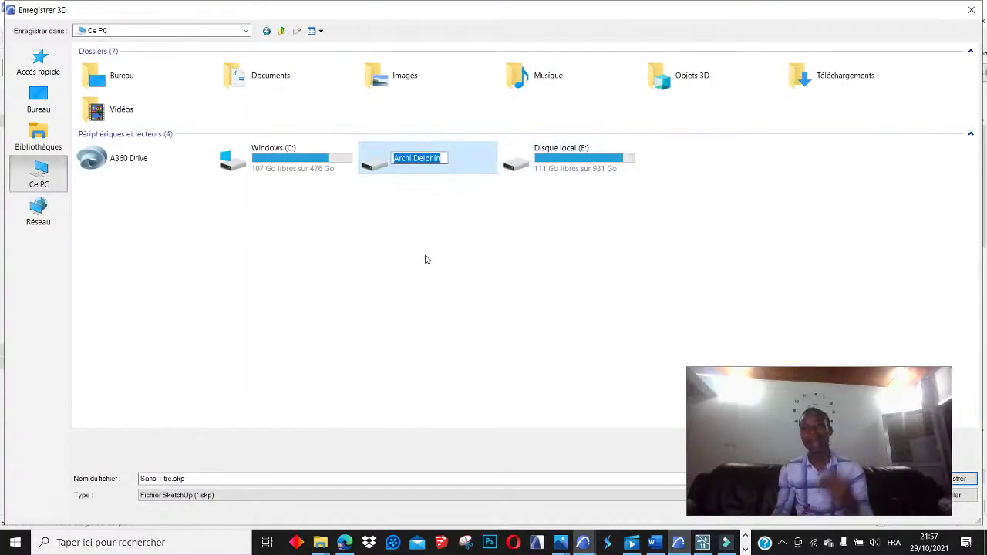
click(467, 172)
double_click(439, 161)
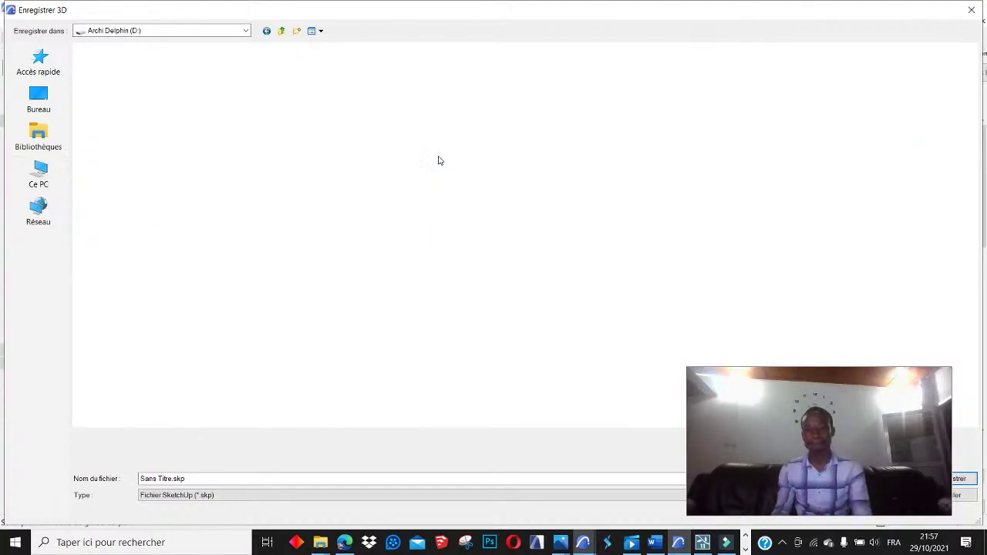
scroll(422, 185, down, 2)
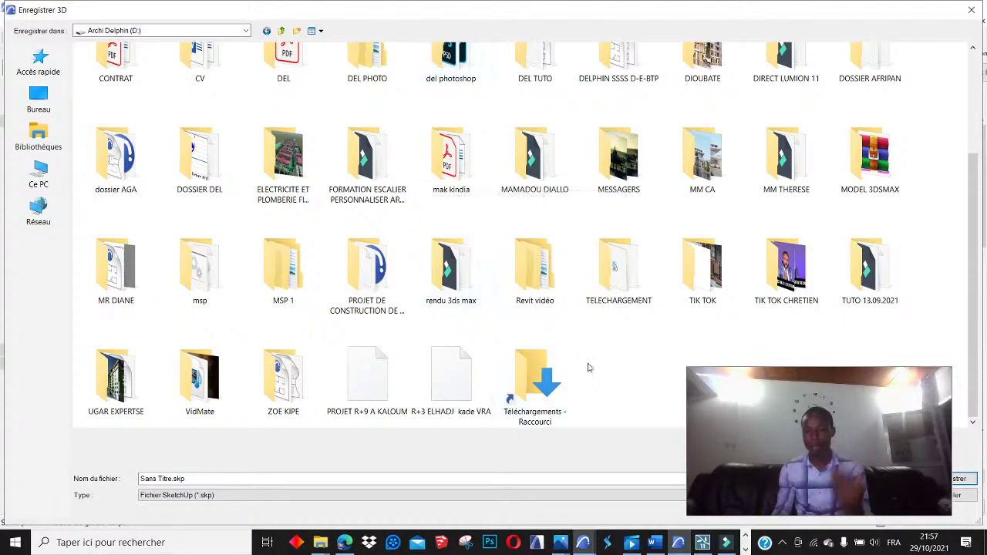
Name the SketchUp file "ESCALIER PERSONNALIER AVEC ARCHICAD 25" and save it to reach the export options
click(441, 478)
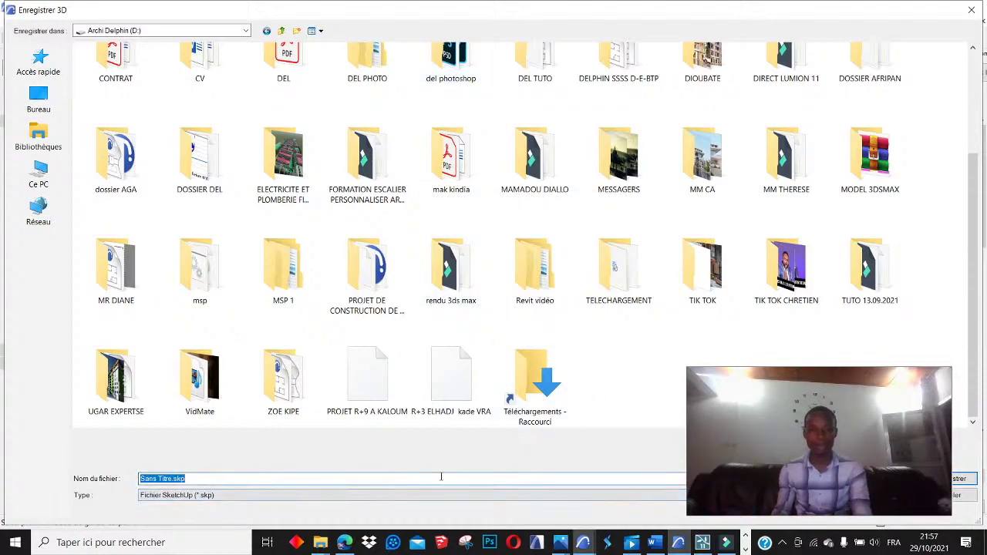
text(E)
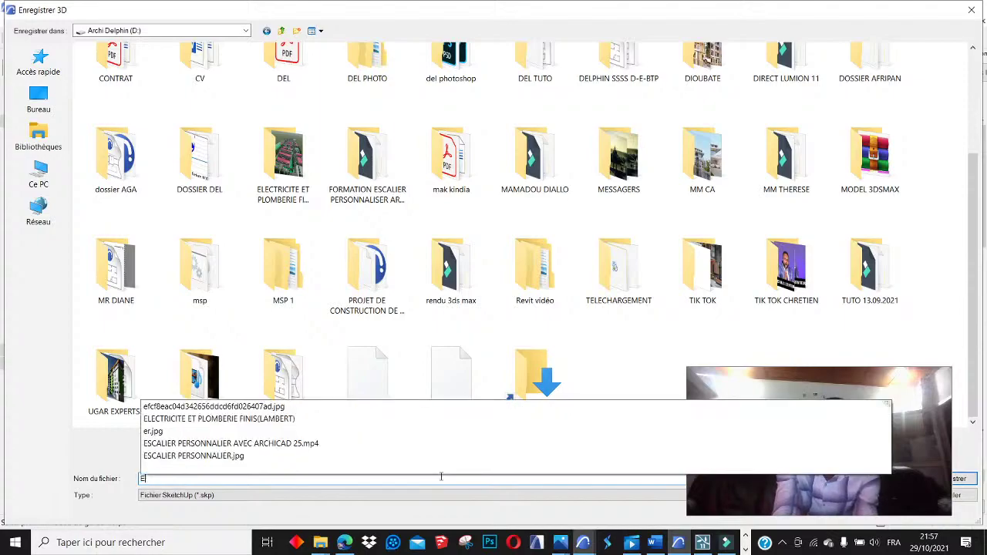
text(SCALIE)
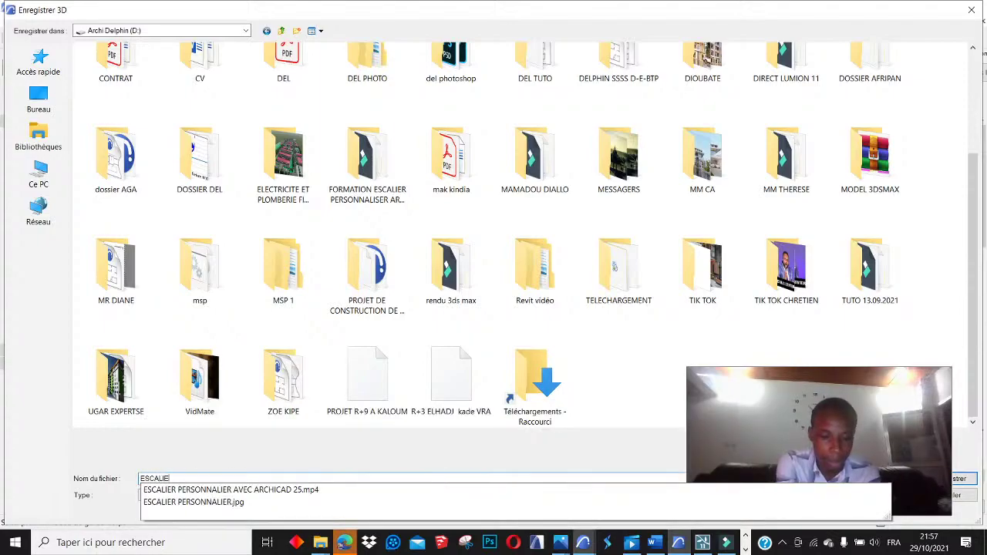
text(R P)
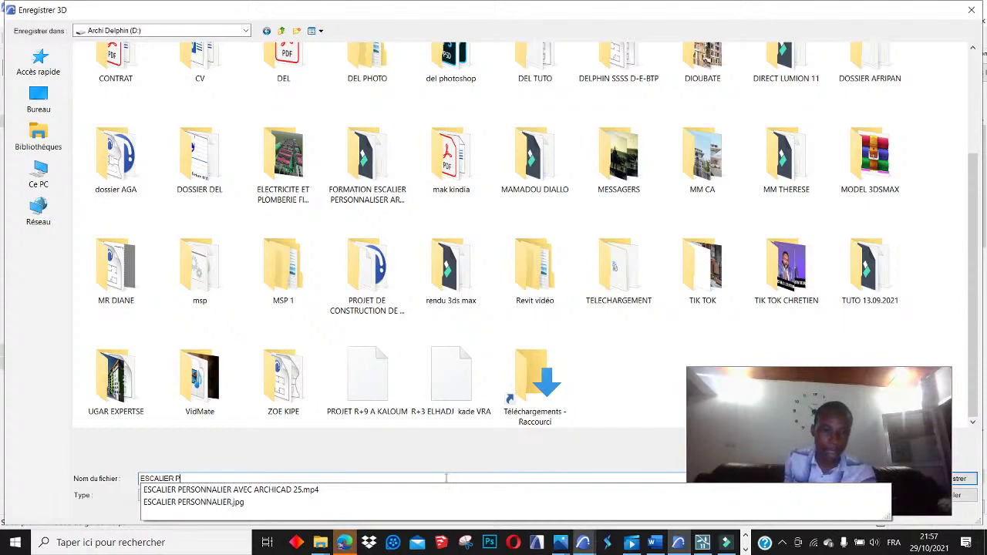
click(409, 492)
click(391, 478)
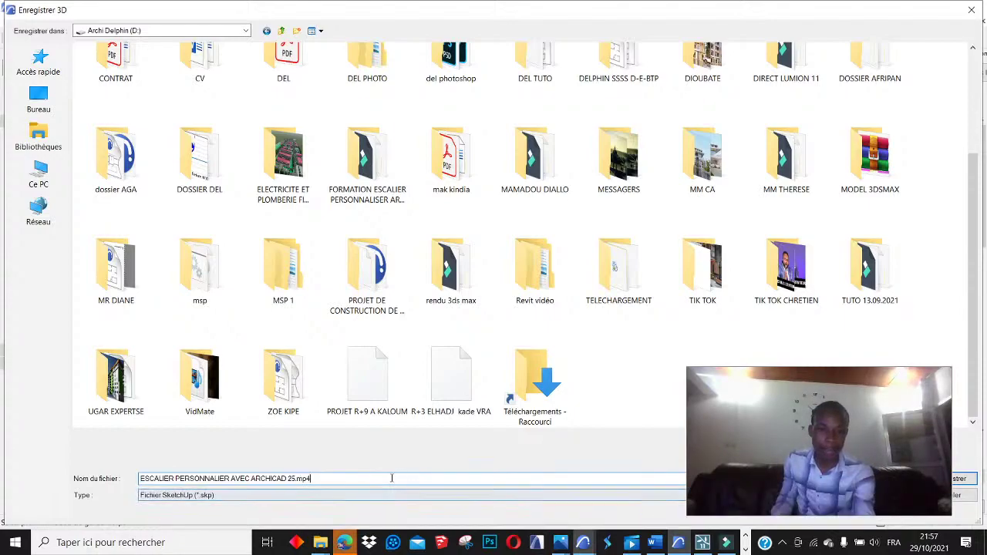
key(BackSpace)
key(BackSpace)
key(BackSpace)
key(BackSpace)
key(BackSpace)
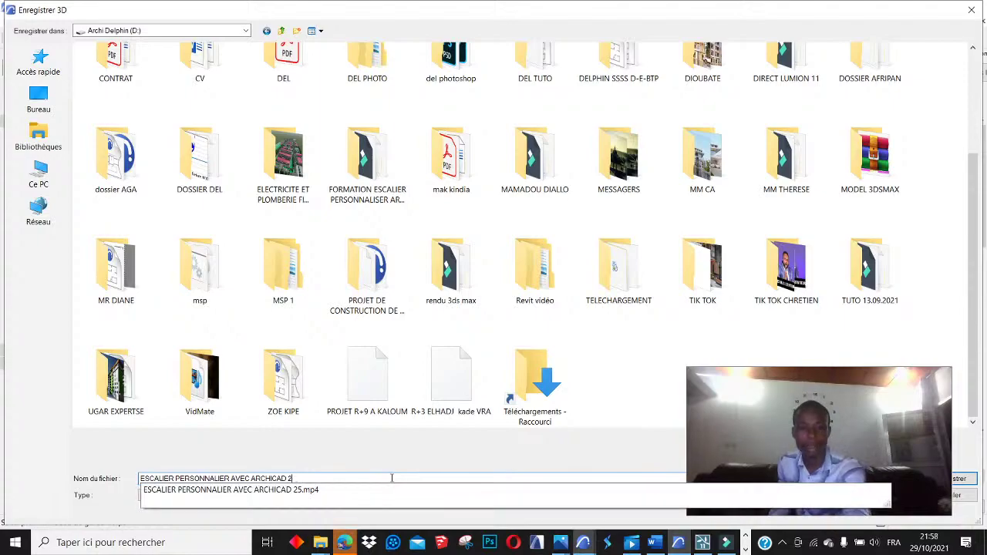
text(5)
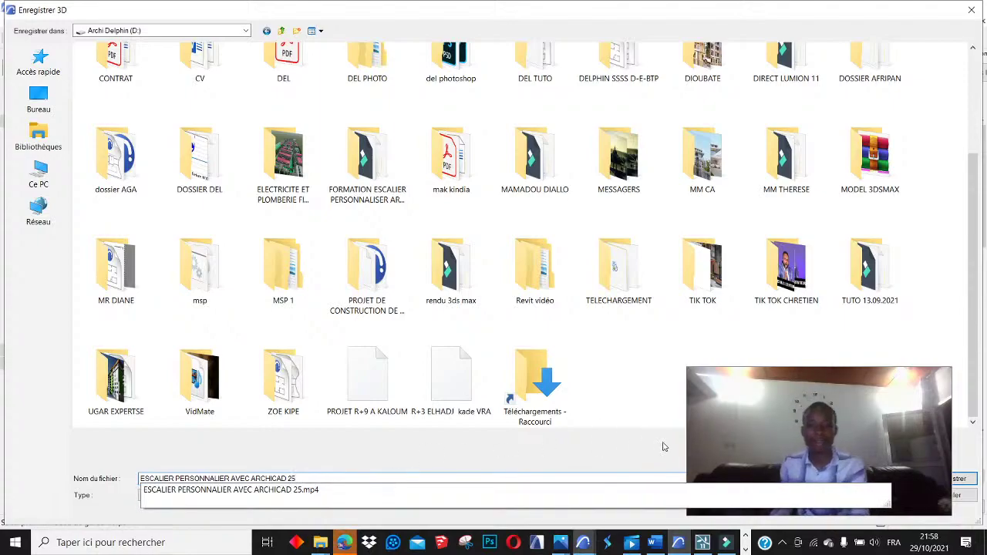
drag(764, 402, 755, 291)
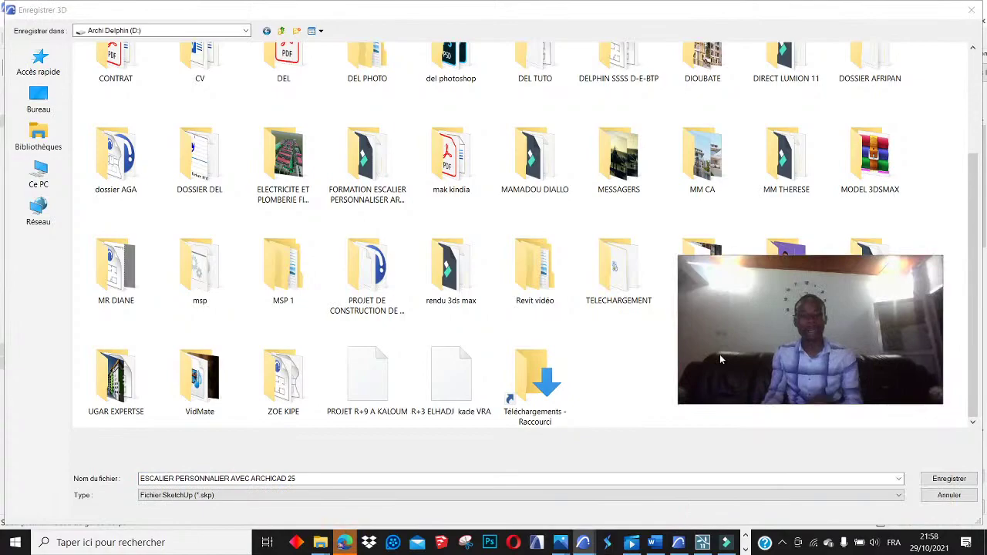
click(947, 479)
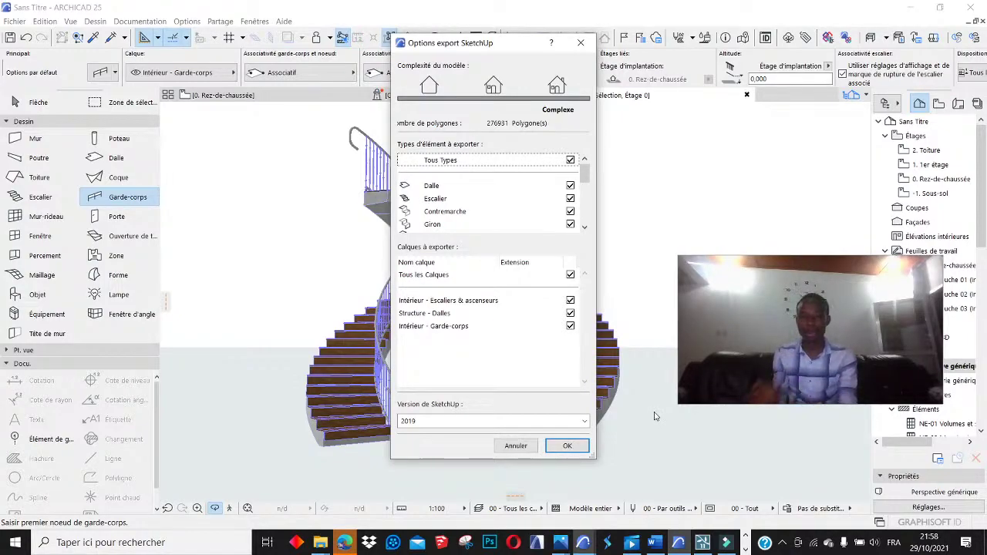
Set the SketchUp version to 2016 and export the model with all element types and layers included
click(584, 422)
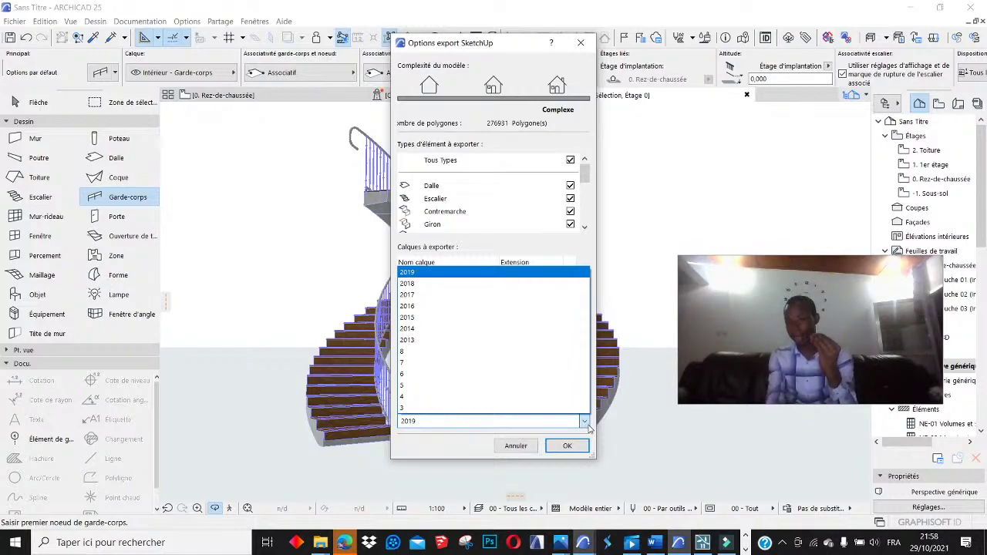
click(444, 307)
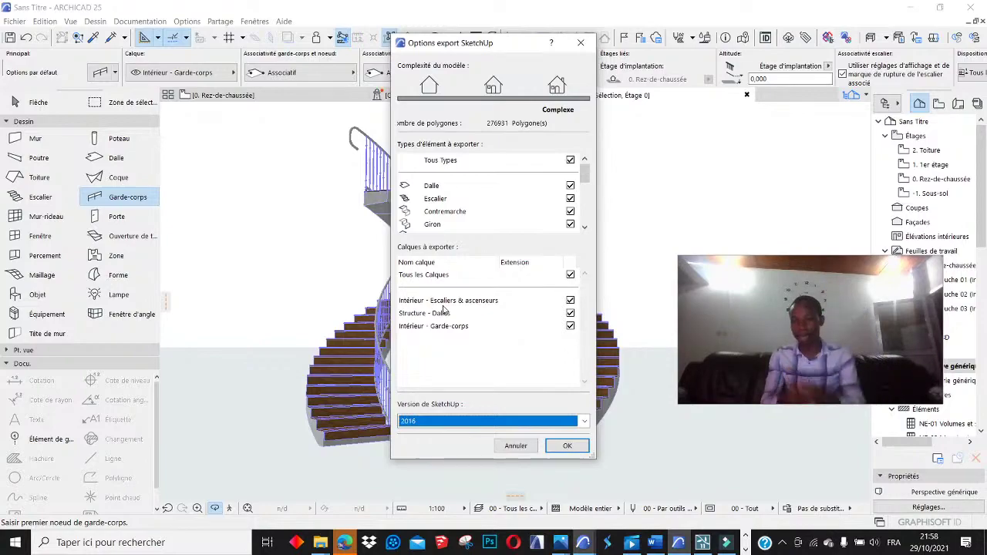
click(565, 445)
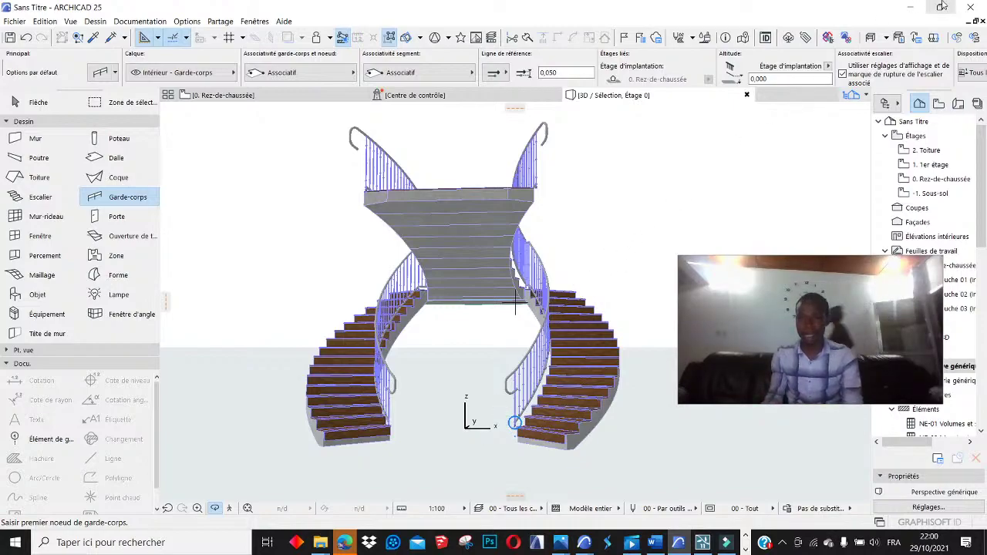
Switch back to Lumion and create a new project from the plain environment
click(911, 7)
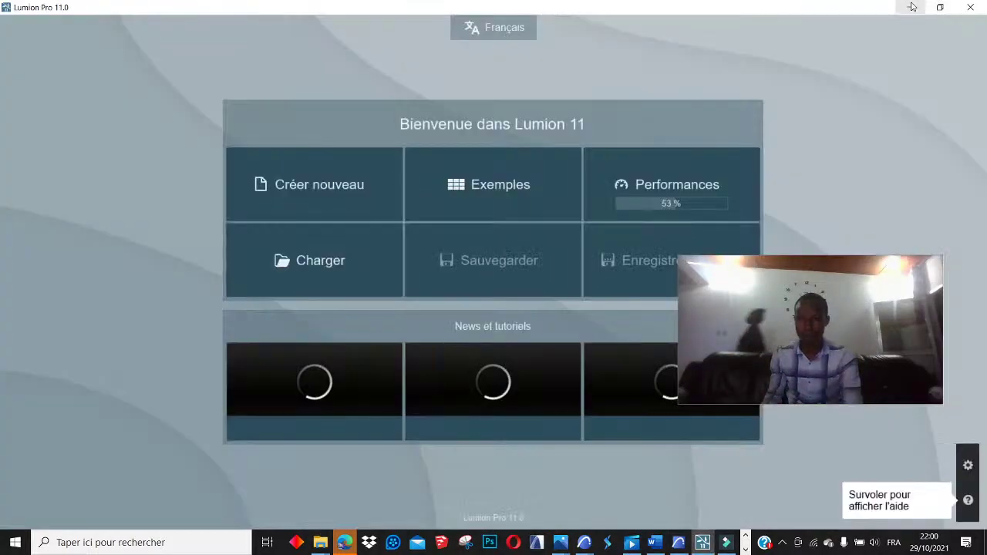
click(281, 194)
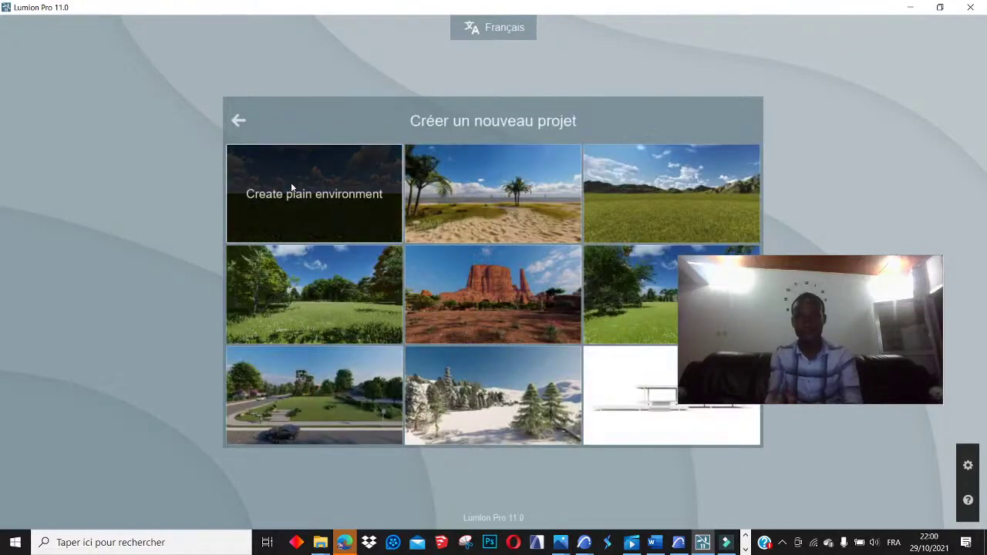
click(333, 181)
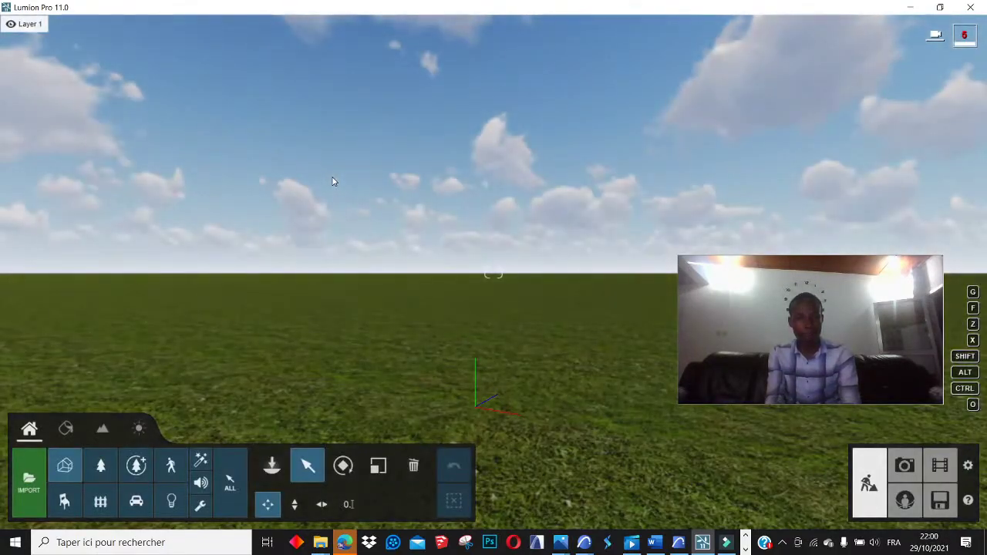
Rename Layer 1 as PROJET
mouse_move(48, 27)
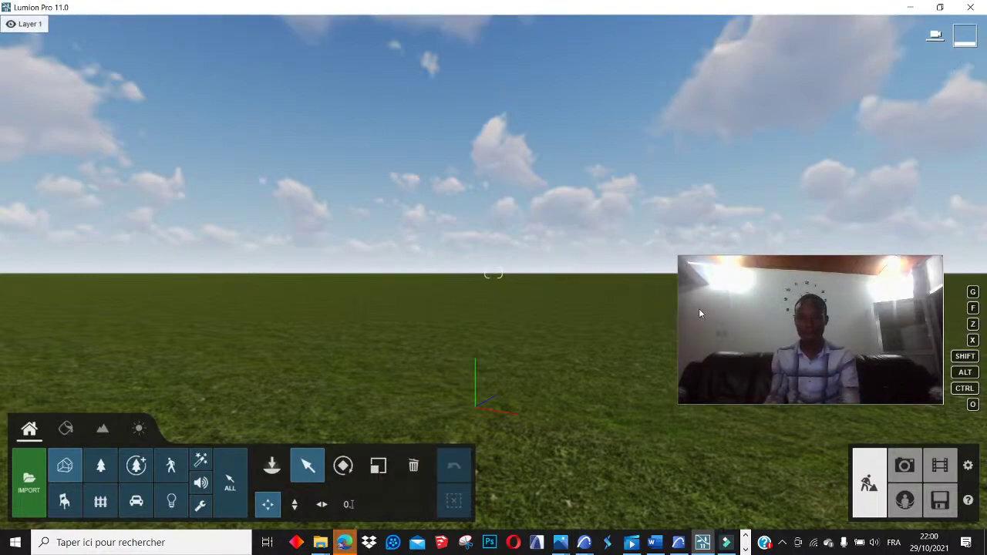
drag(584, 409, 573, 430)
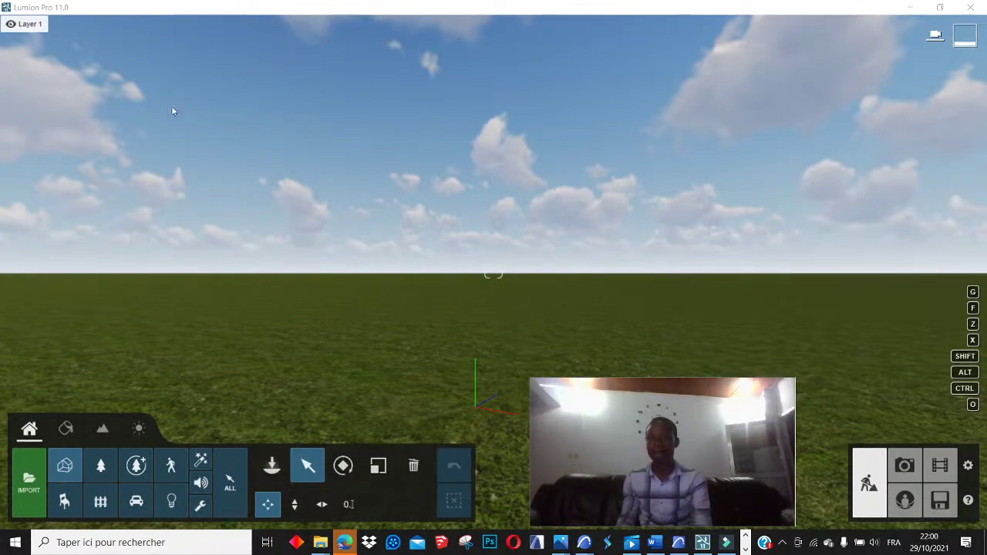
mouse_move(154, 31)
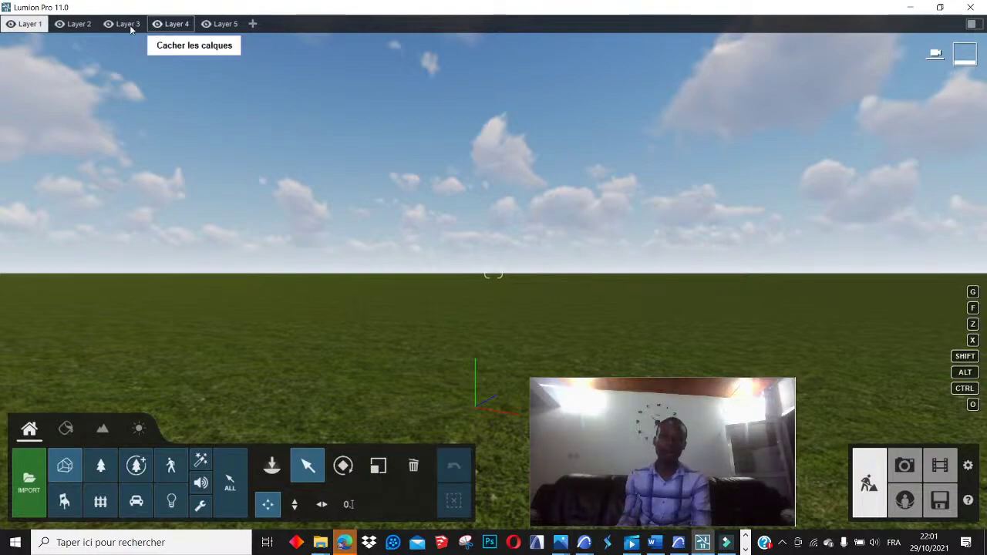
click(31, 25)
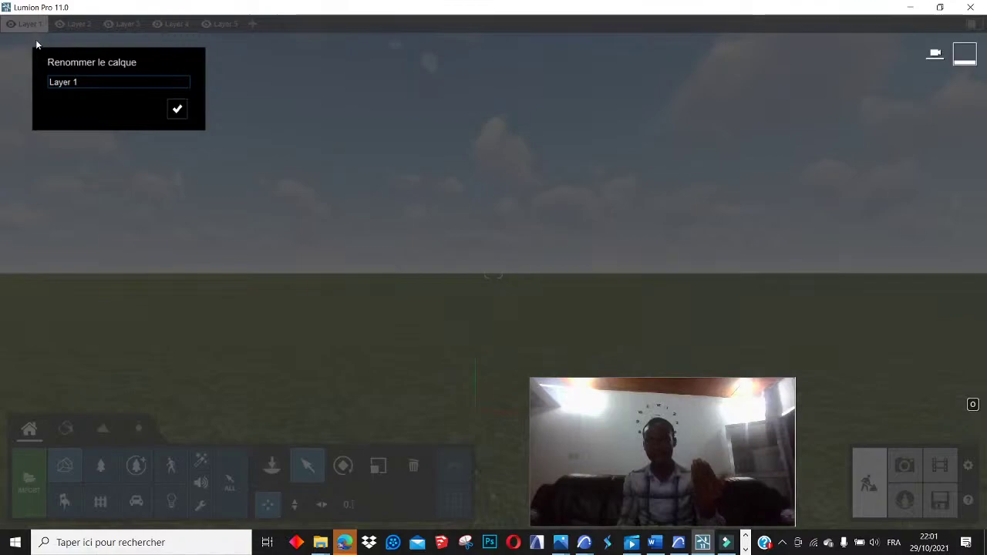
click(80, 82)
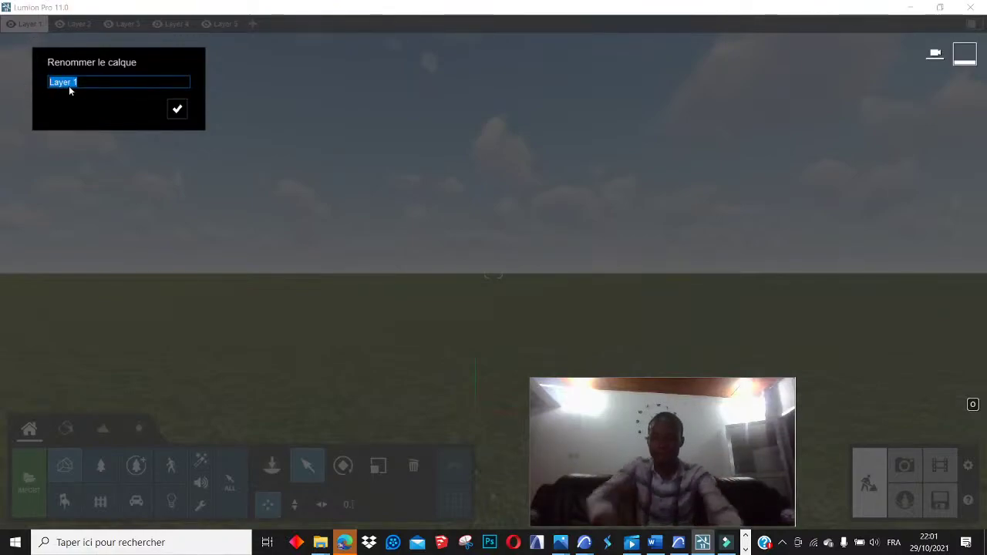
text(PROJET)
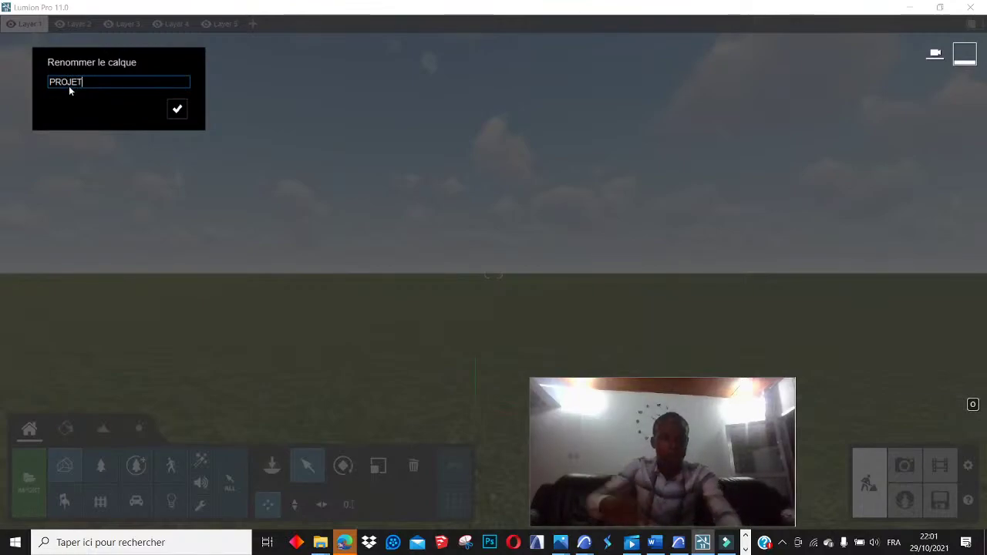
click(178, 111)
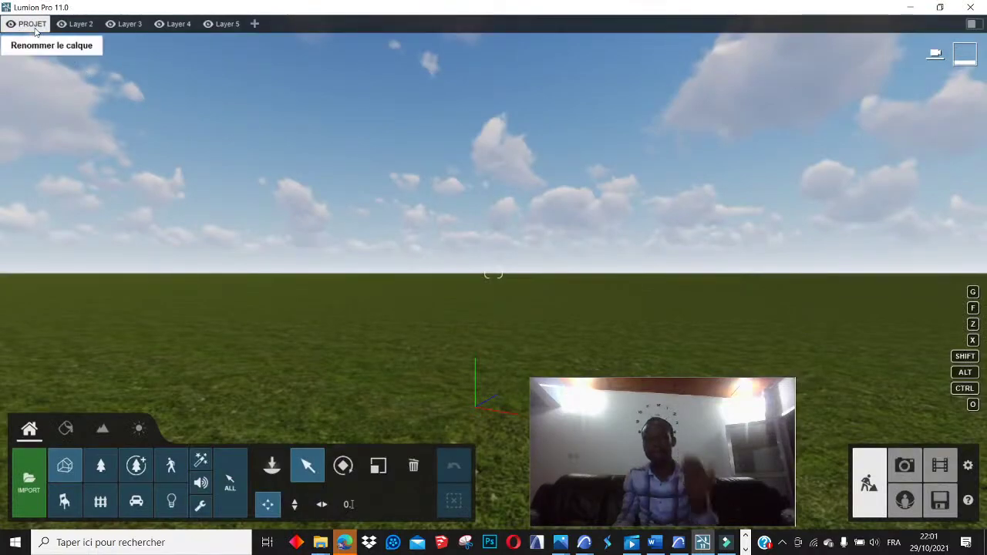
Rename Layer 2 as ARBRE
click(88, 26)
click(88, 26)
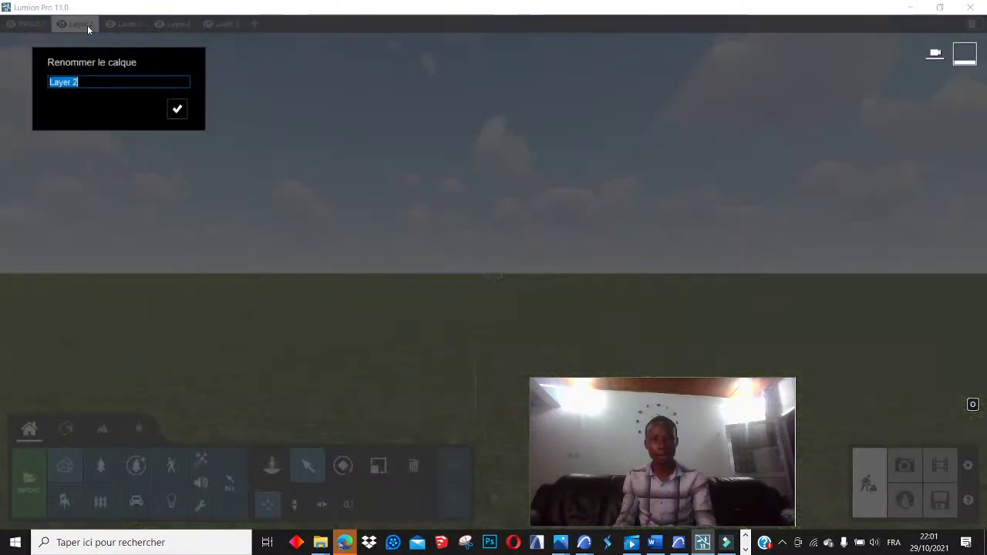
text(ARBRE)
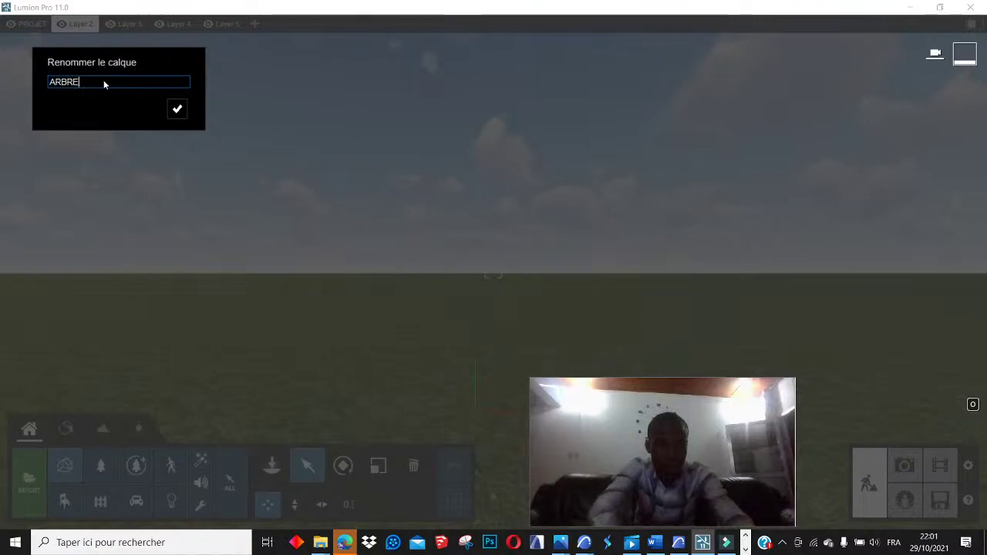
click(177, 109)
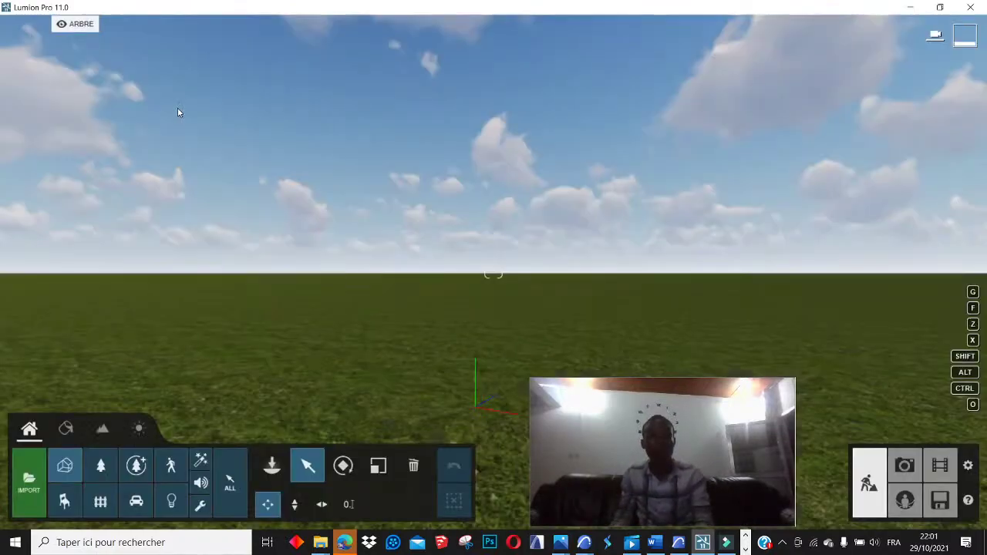
Make the PROJET layer active and open "ESCALIER PERSONNALIER AVEC ARCHICAD 25" from the D: drive as a new model to import
mouse_move(55, 49)
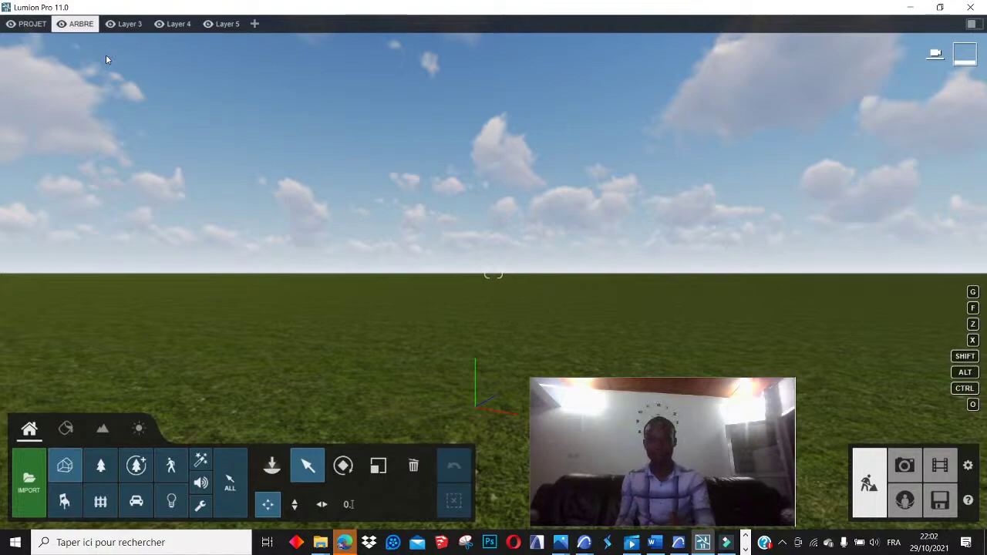
click(30, 23)
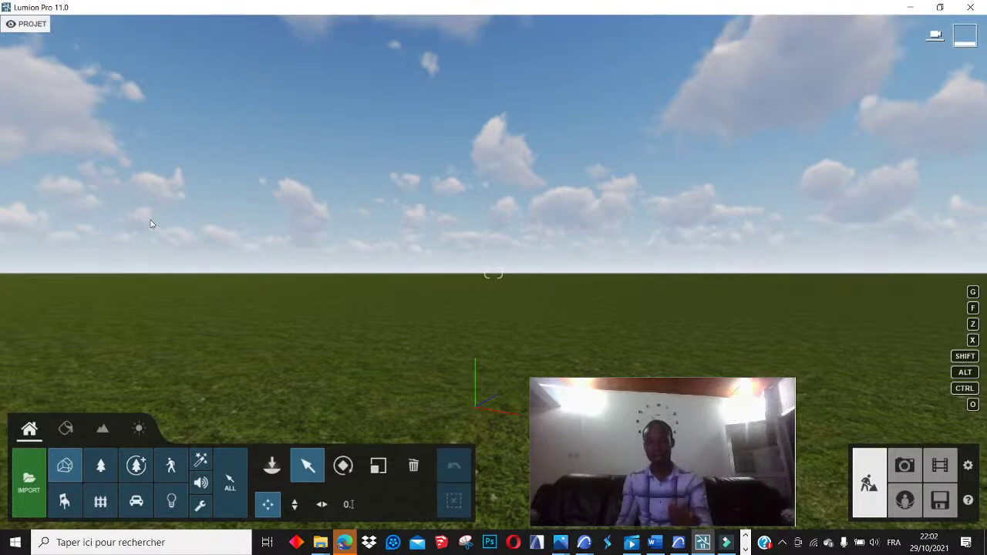
click(36, 483)
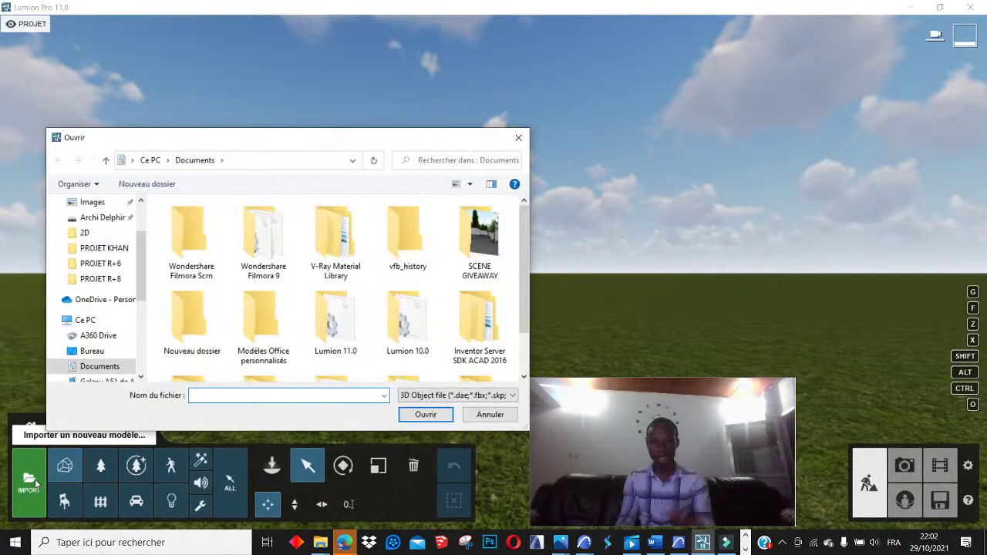
scroll(80, 355, down, 4)
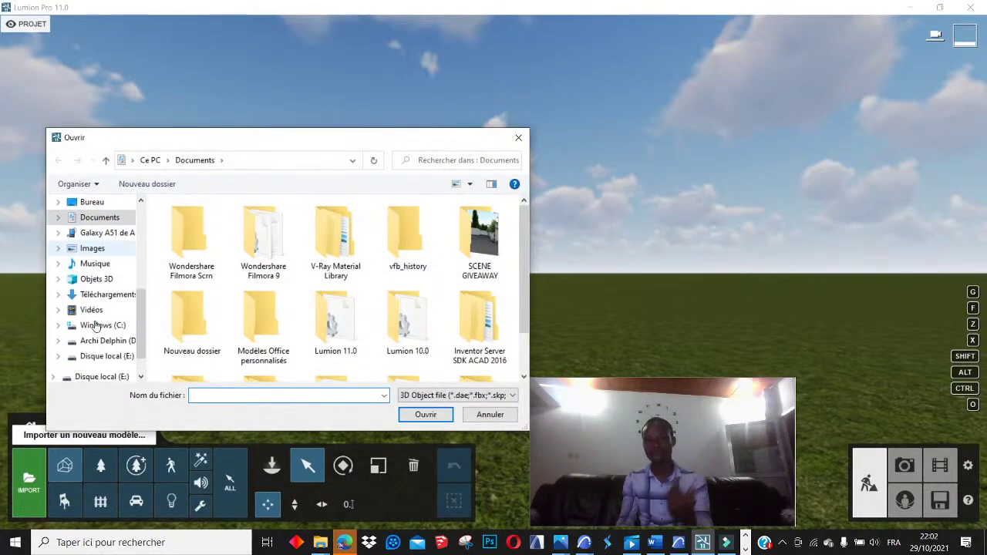
click(108, 342)
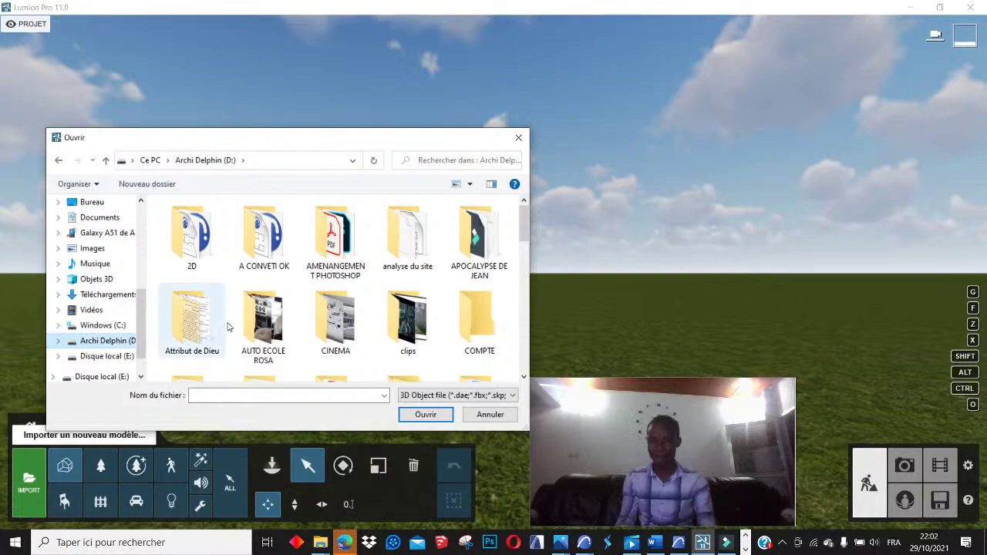
scroll(229, 326, down, 3)
scroll(264, 330, down, 4)
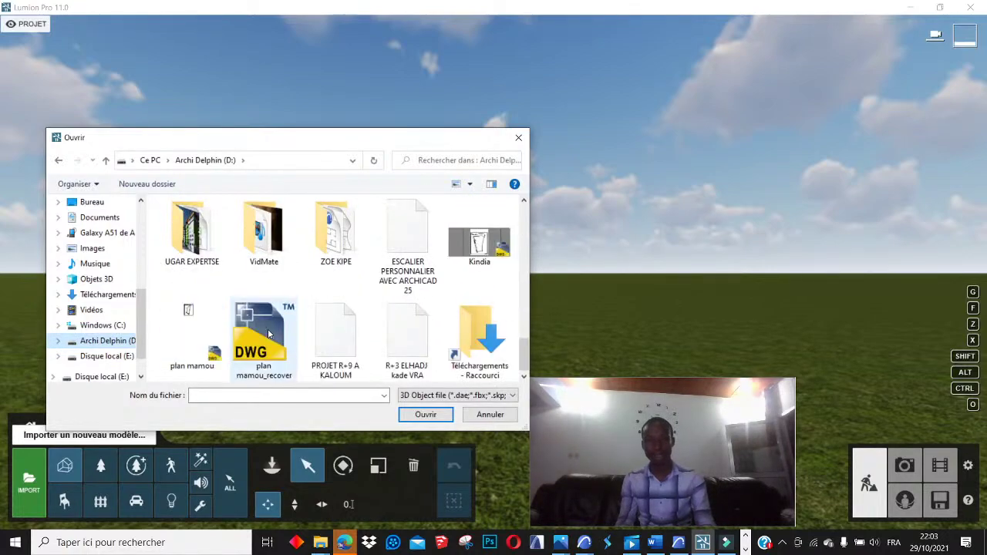
click(409, 250)
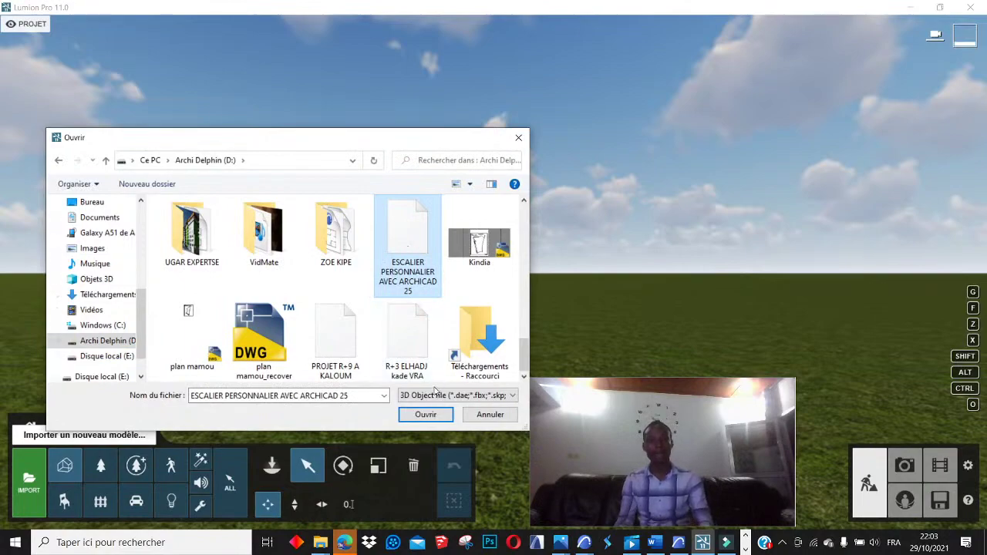
click(429, 415)
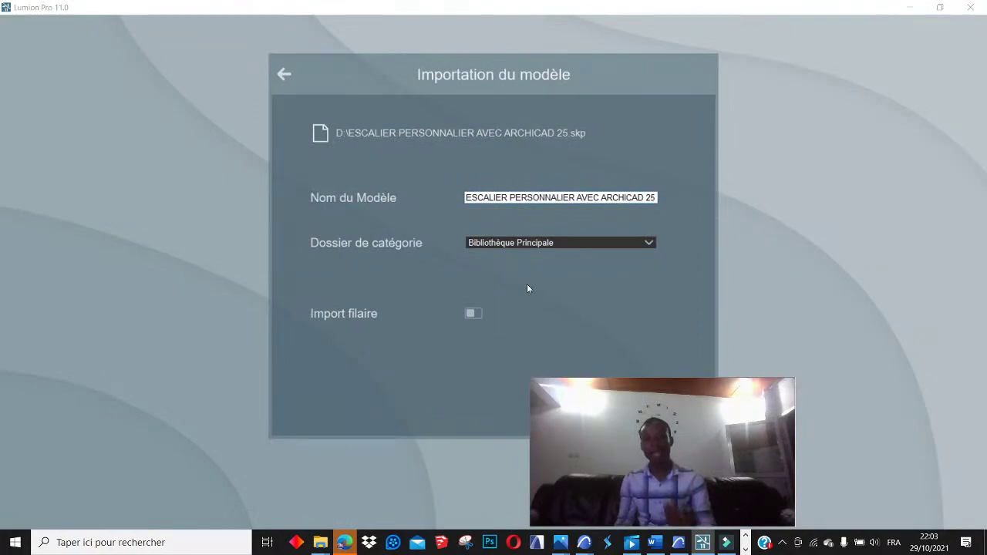
Assign the staircase model to a new category folder named "MODELS PROJET" and complete the import
click(550, 242)
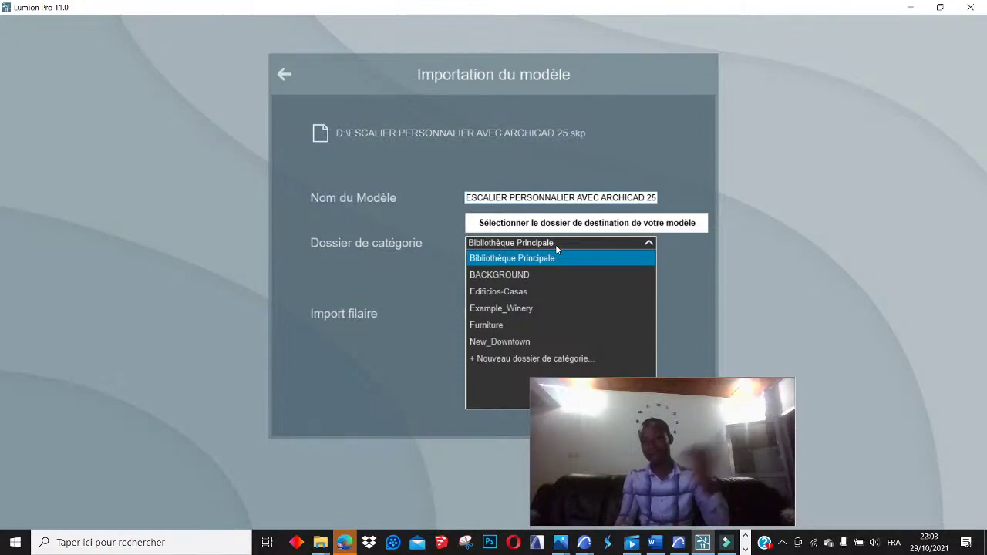
click(511, 359)
click(519, 259)
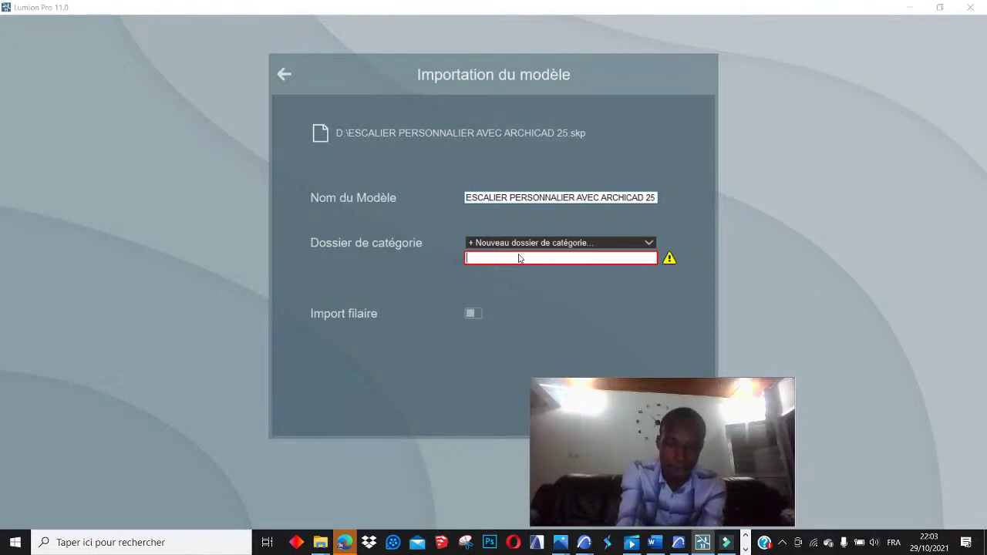
text(MODE)
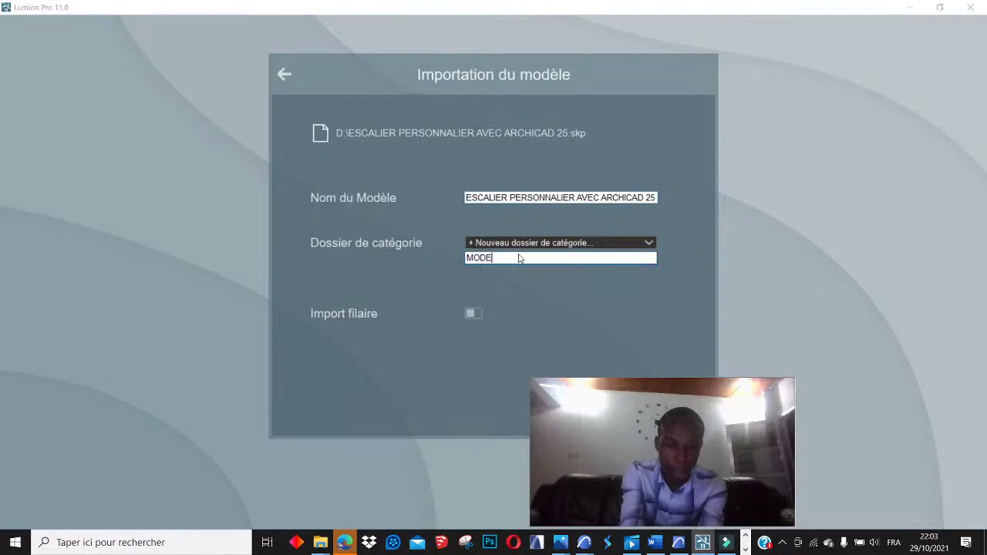
text(LS PROJET)
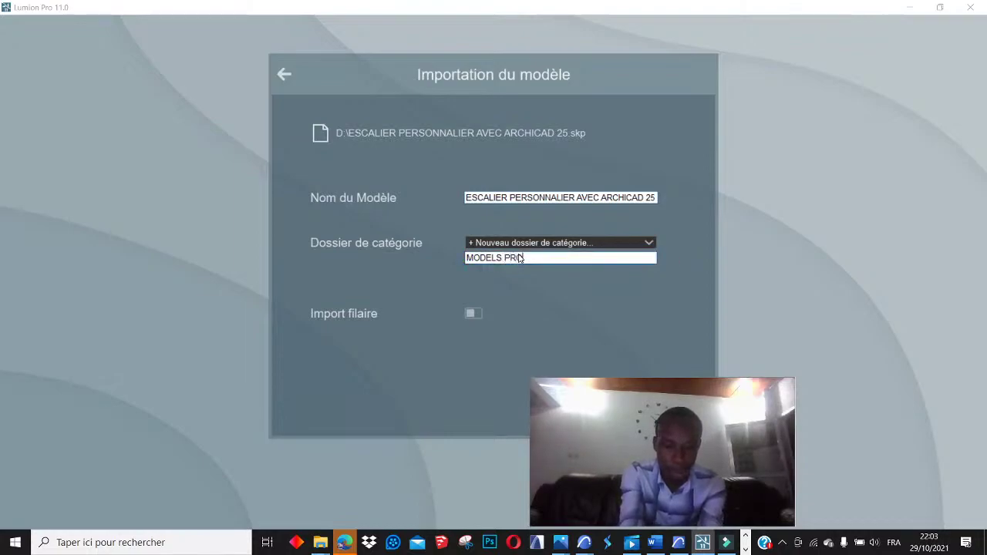
click(533, 290)
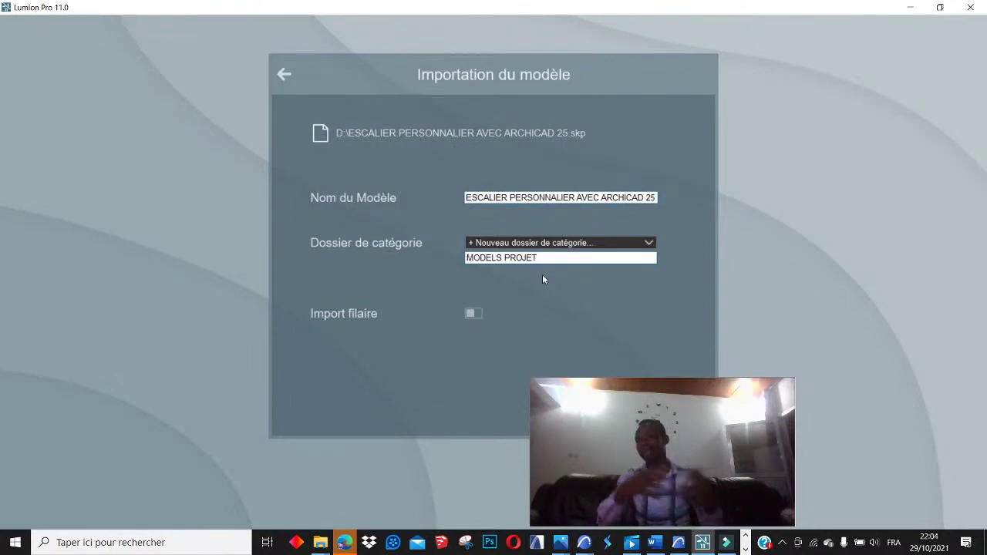
click(649, 243)
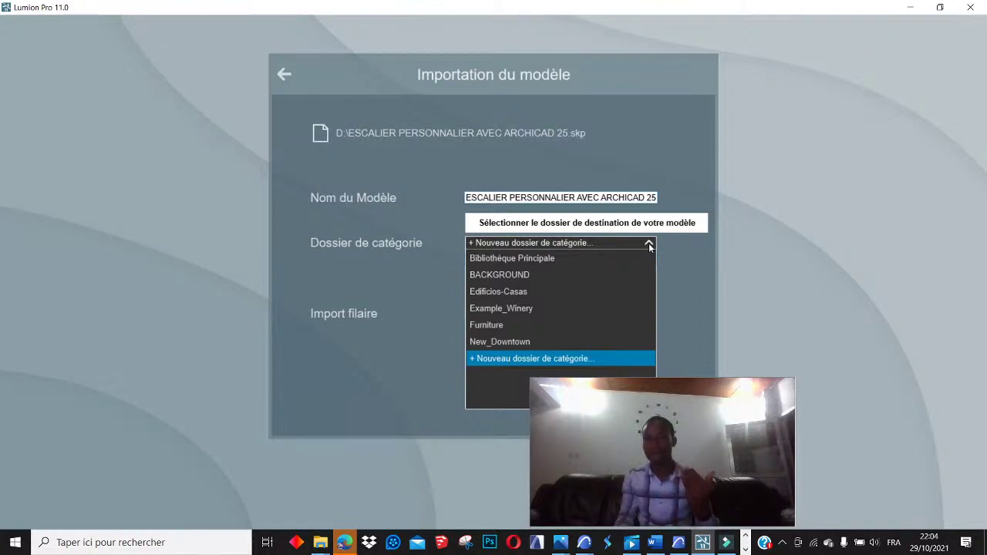
click(451, 275)
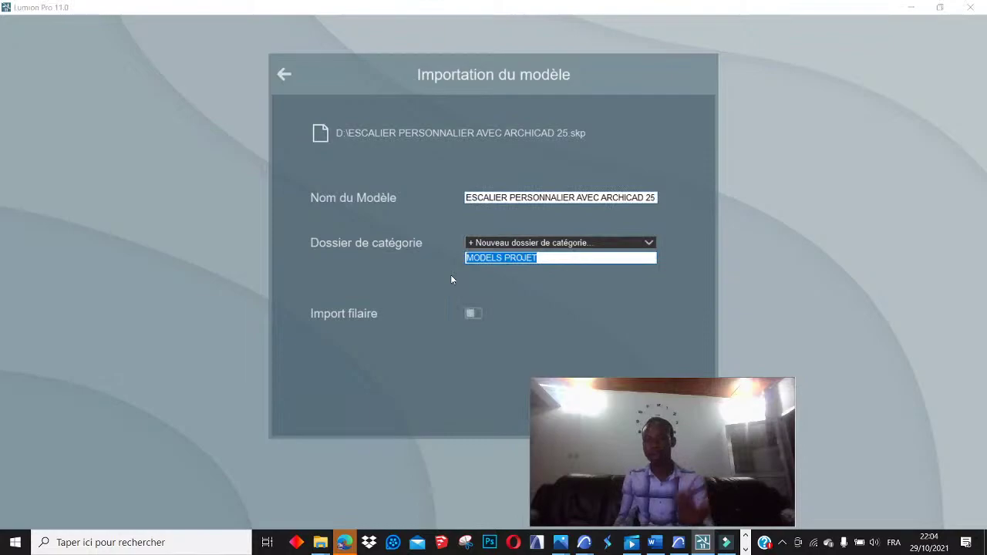
click(451, 275)
drag(659, 444, 867, 442)
click(676, 401)
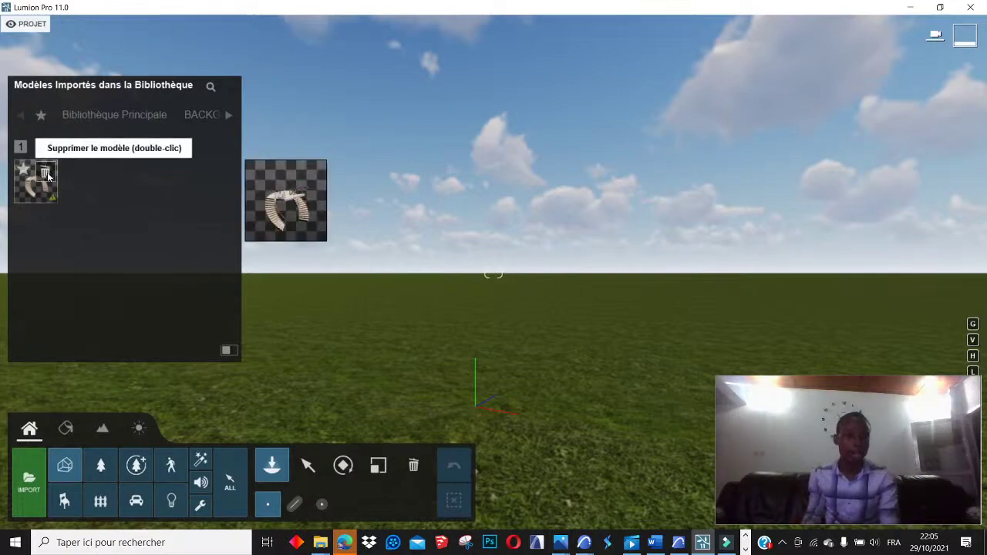
Browse the imported model categories and place the staircase from MODELS PROJET near the scene origin
click(229, 116)
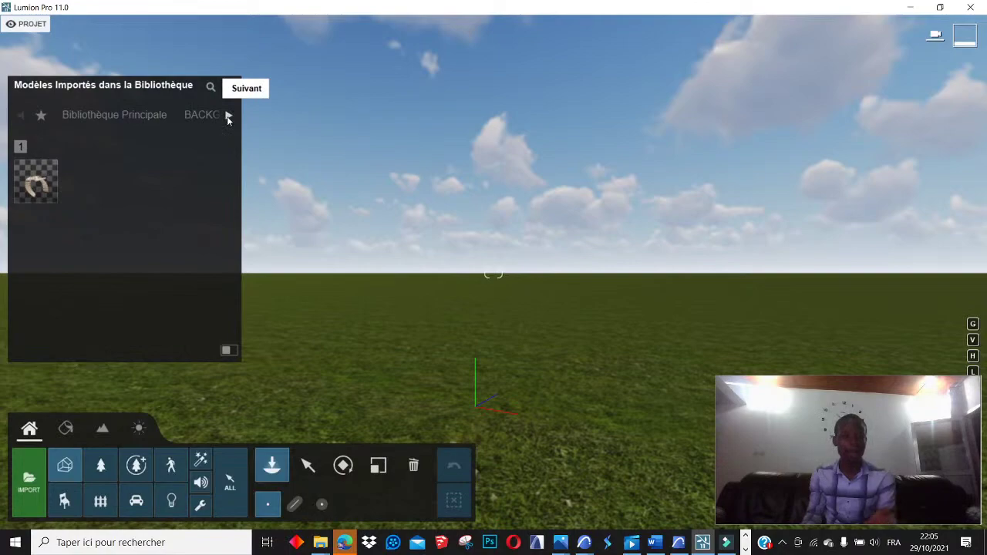
click(229, 115)
click(229, 116)
click(229, 116)
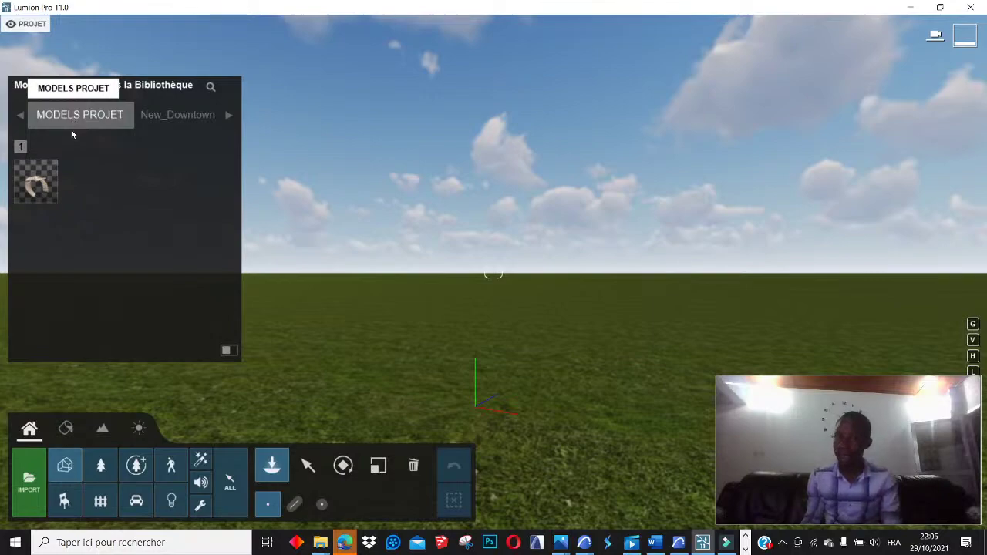
mouse_move(36, 190)
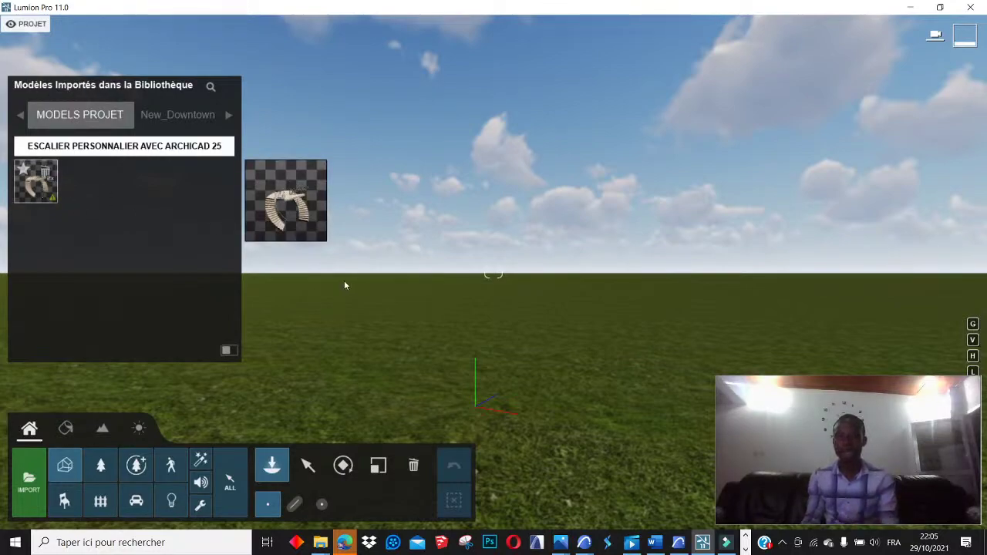
click(474, 382)
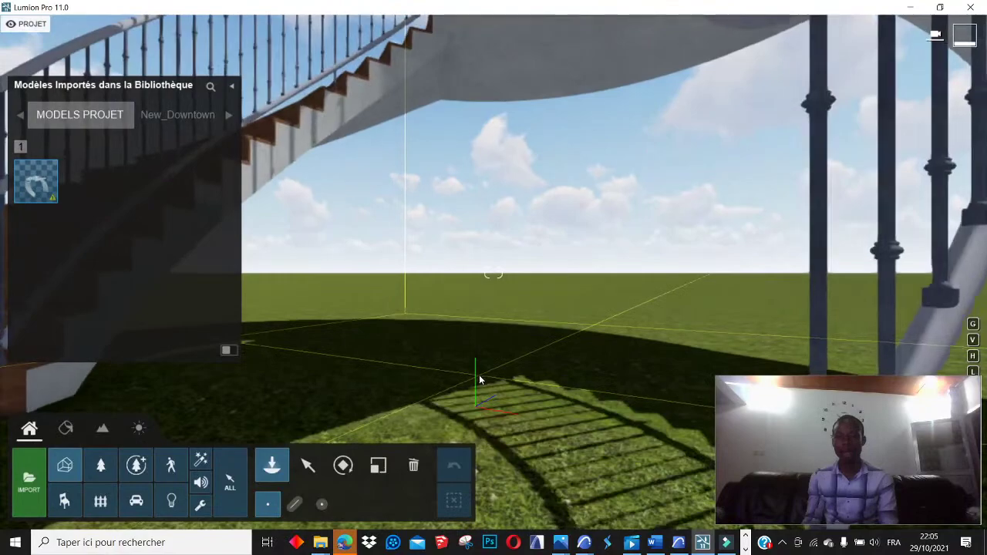
Examine the placed double staircase from farther back and from a raised front view
scroll(481, 372, down, 5)
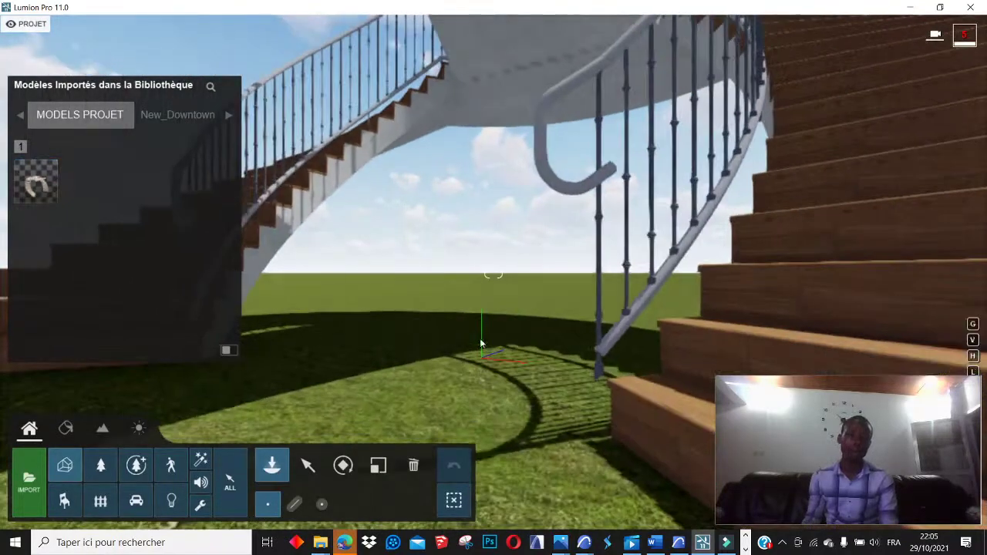
scroll(489, 368, down, 5)
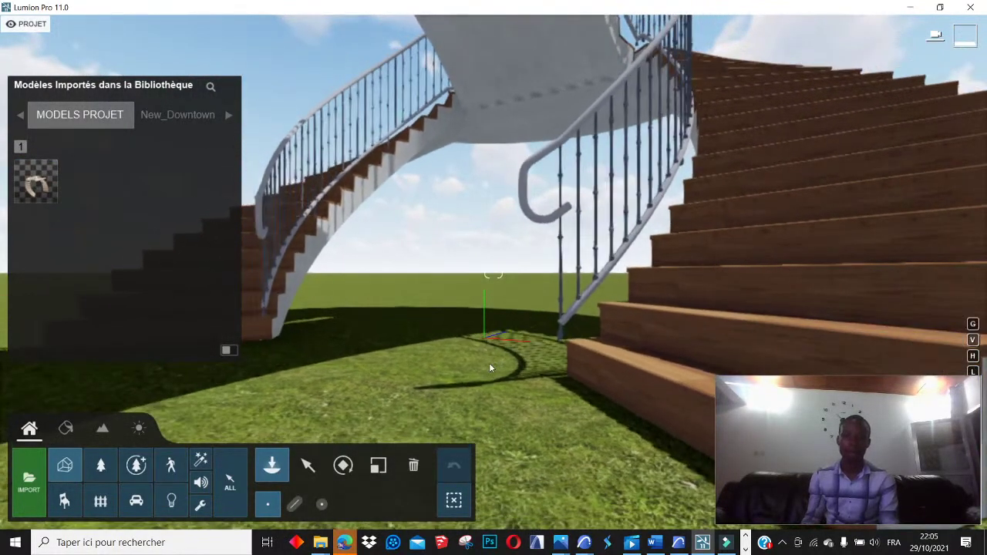
scroll(496, 374, down, 4)
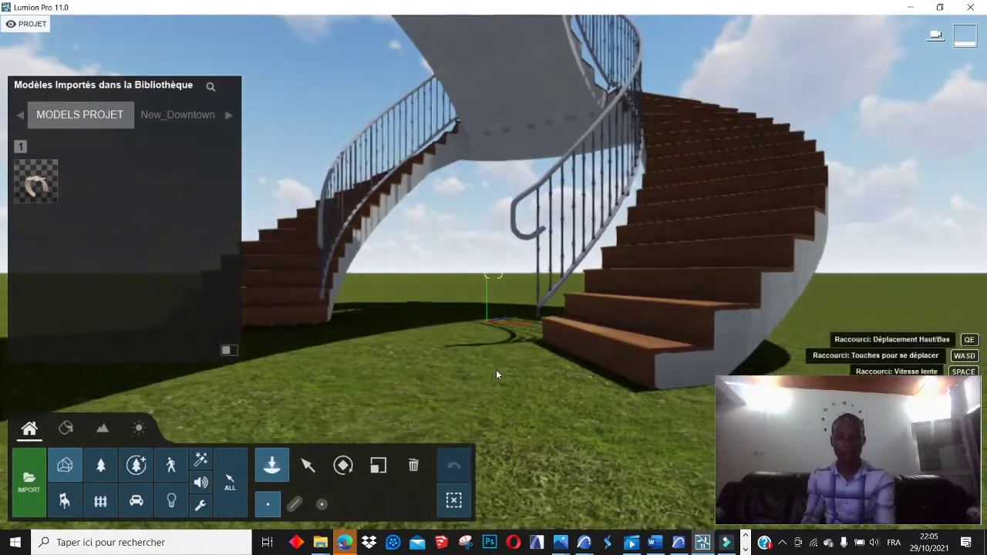
scroll(496, 374, down, 3)
right_drag(493, 344, 305, 351)
right_drag(494, 273, 362, 262)
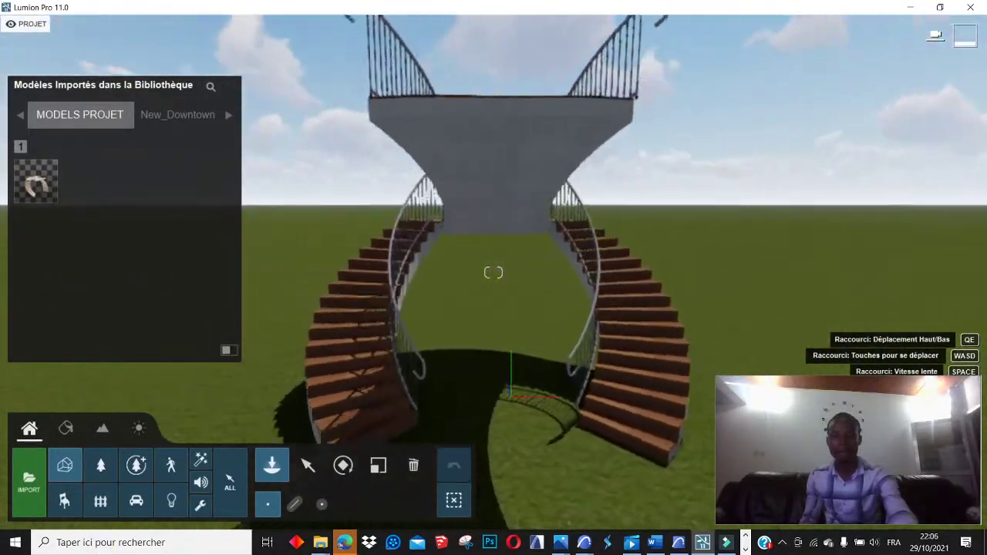
scroll(455, 328, down, 2)
scroll(487, 303, down, 5)
scroll(488, 302, up, 5)
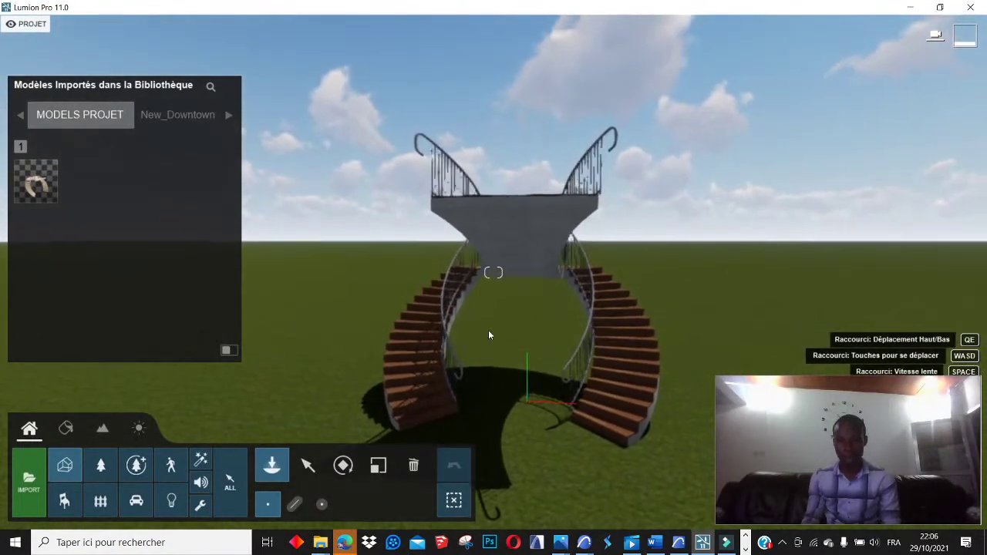
scroll(507, 374, up, 3)
right_drag(507, 375, 513, 317)
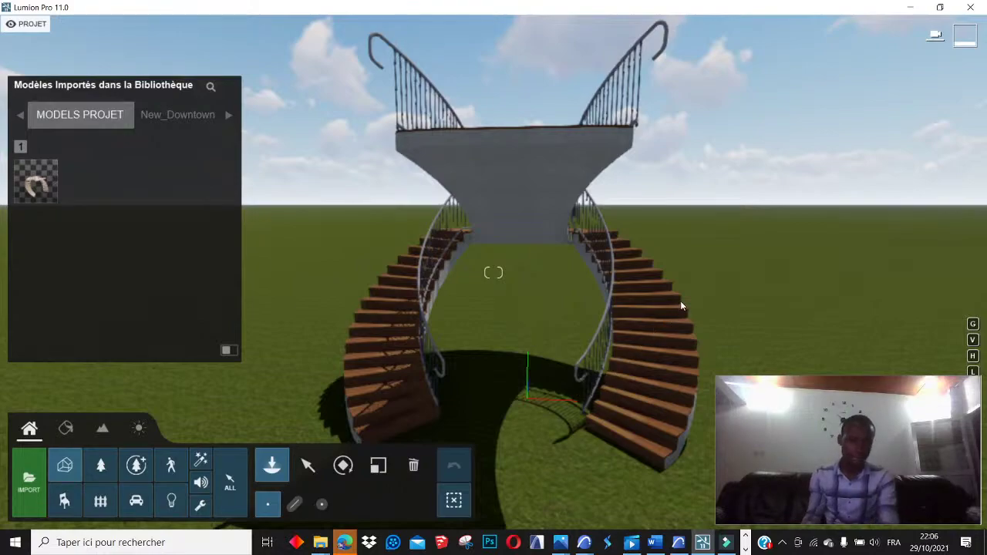
Switch to File Explorer and open the BIBLIO VRAY folder inside DOSSIER DEL on the D: drive
click(910, 8)
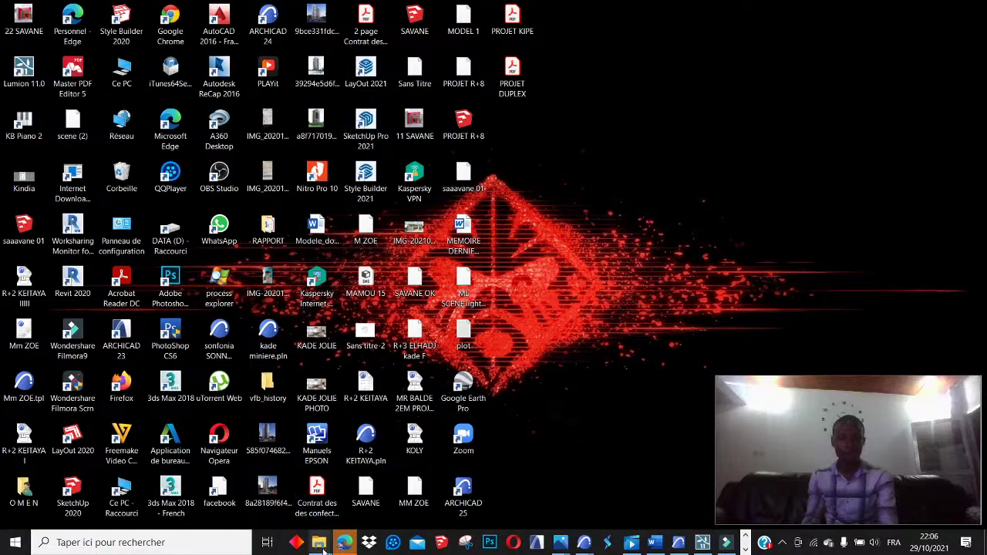
mouse_move(321, 542)
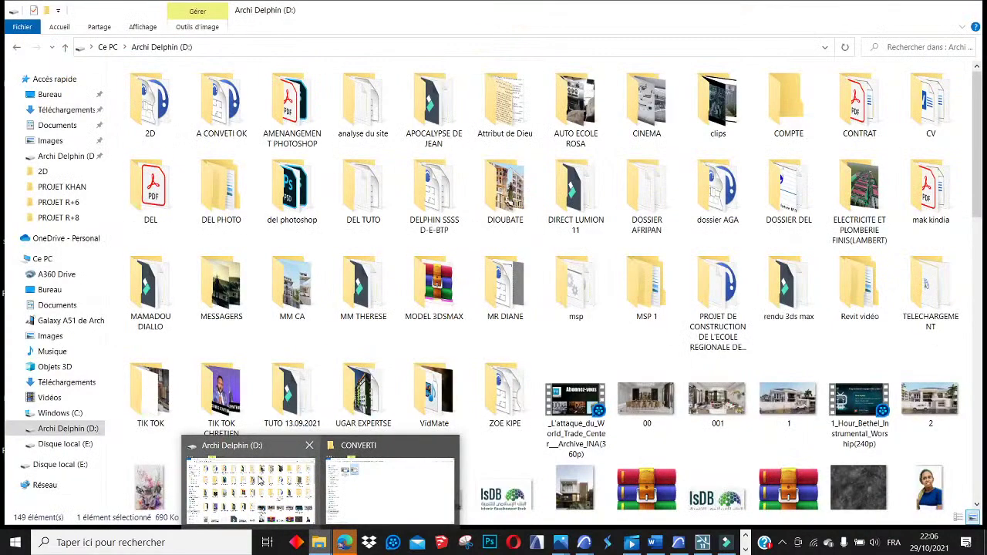
click(260, 480)
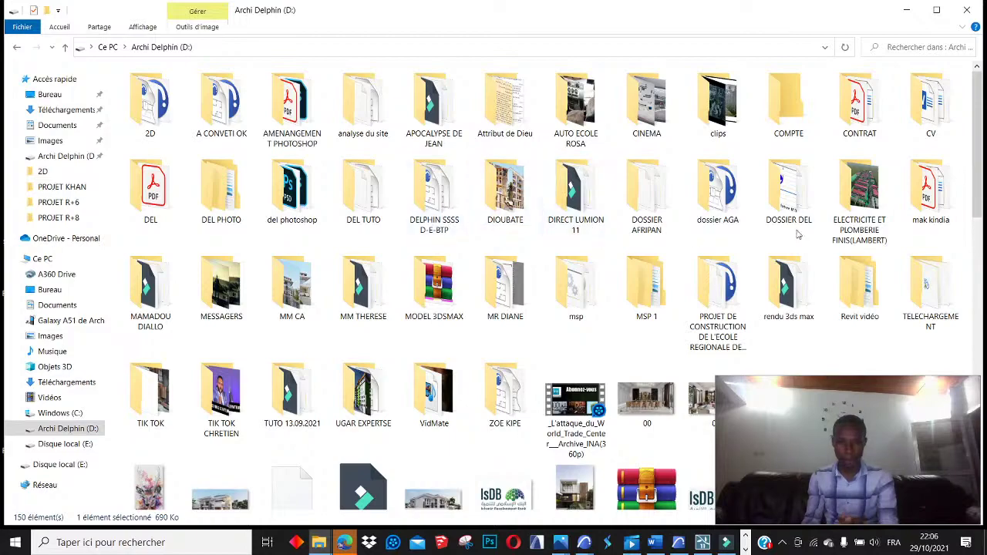
double_click(771, 206)
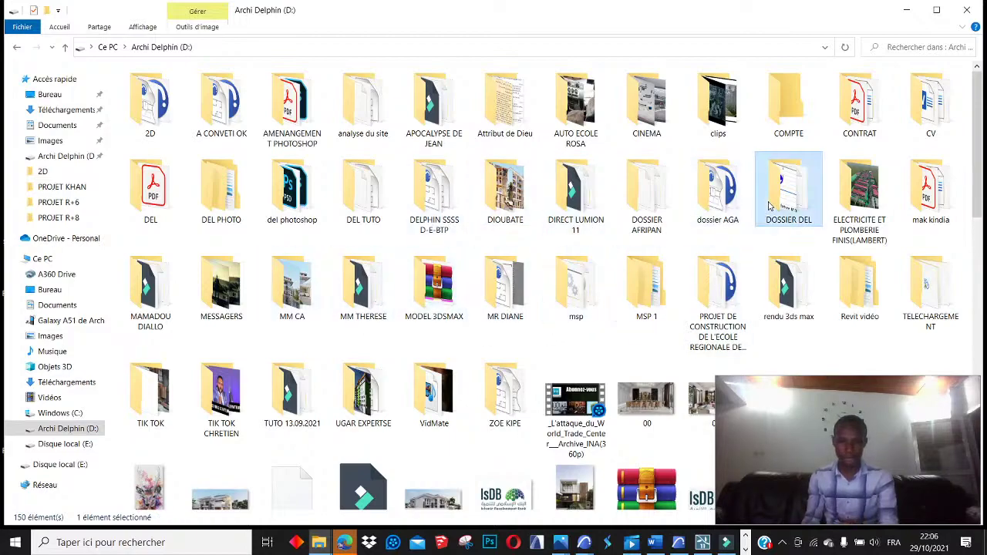
double_click(295, 204)
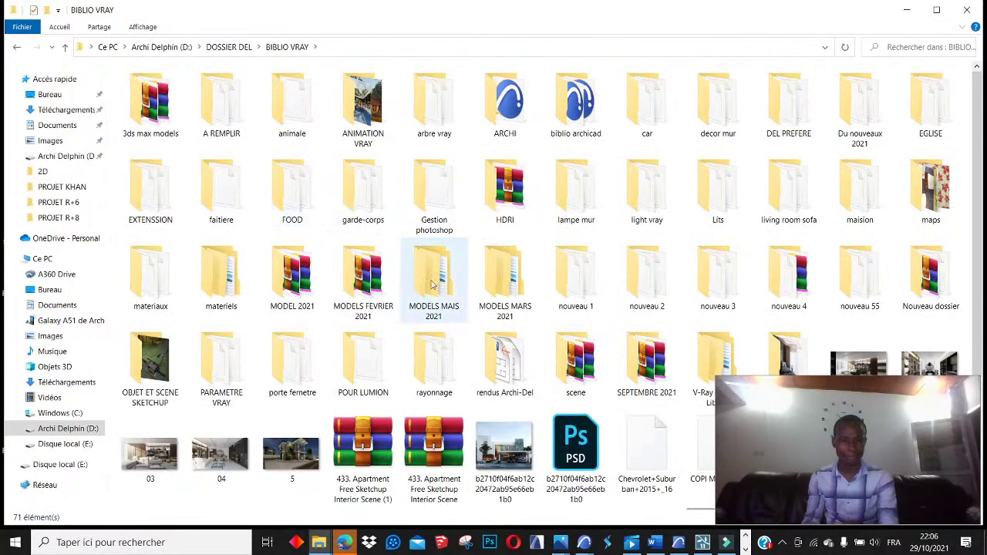
scroll(440, 320, down, 1)
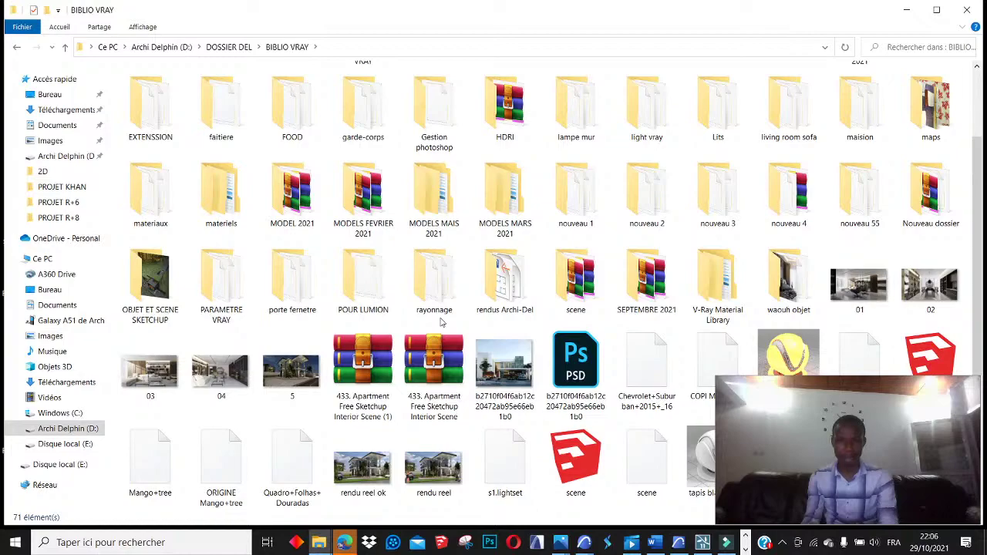
scroll(441, 323, up, 1)
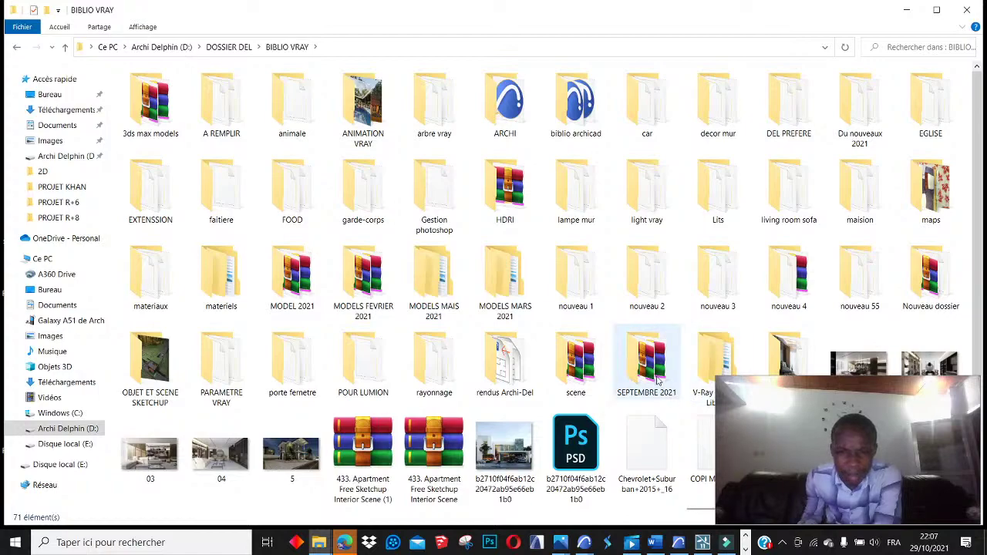
Open the 4313 Interior Apartment Scene folder in the first "Nouveau dossier" of OBJET ET SCENE SKETCHUP
double_click(142, 377)
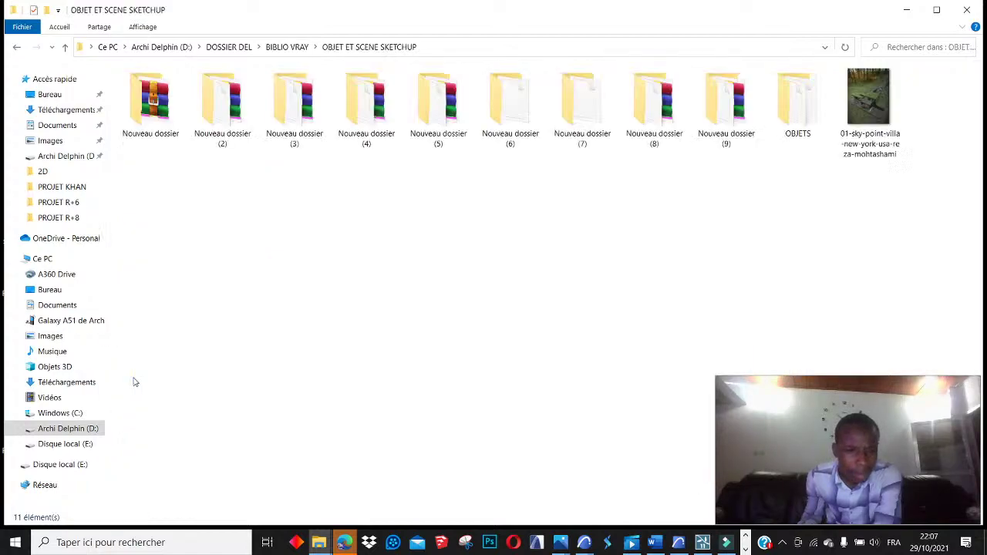
double_click(154, 98)
double_click(164, 89)
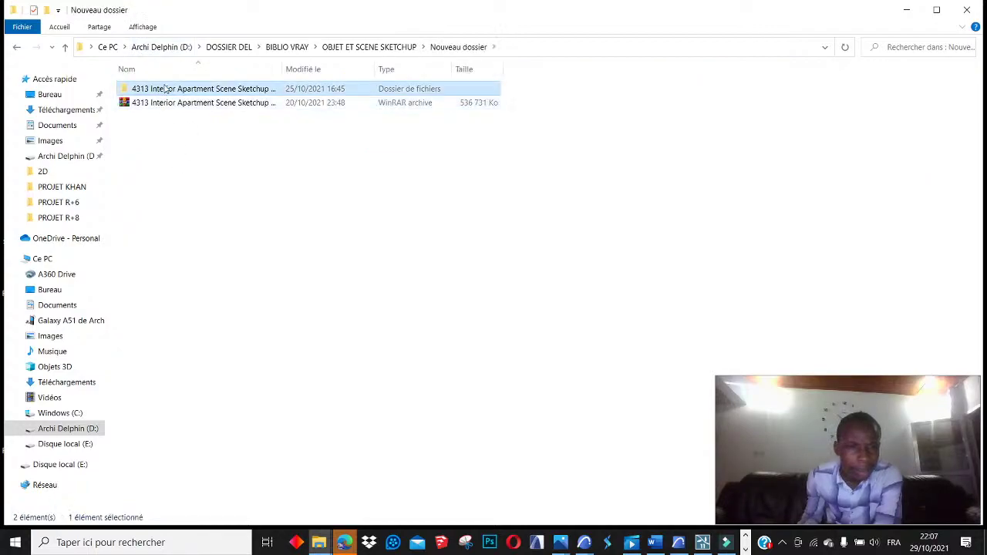
Look through the apartment scene's textures and preview images, and pick out the "apa" model file
scroll(164, 90, down, 5)
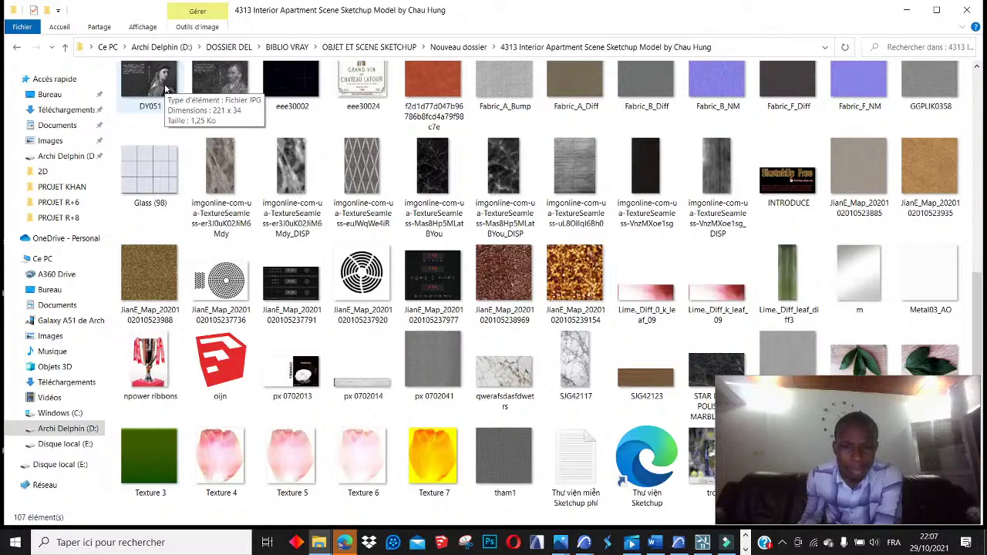
drag(782, 415, 731, 385)
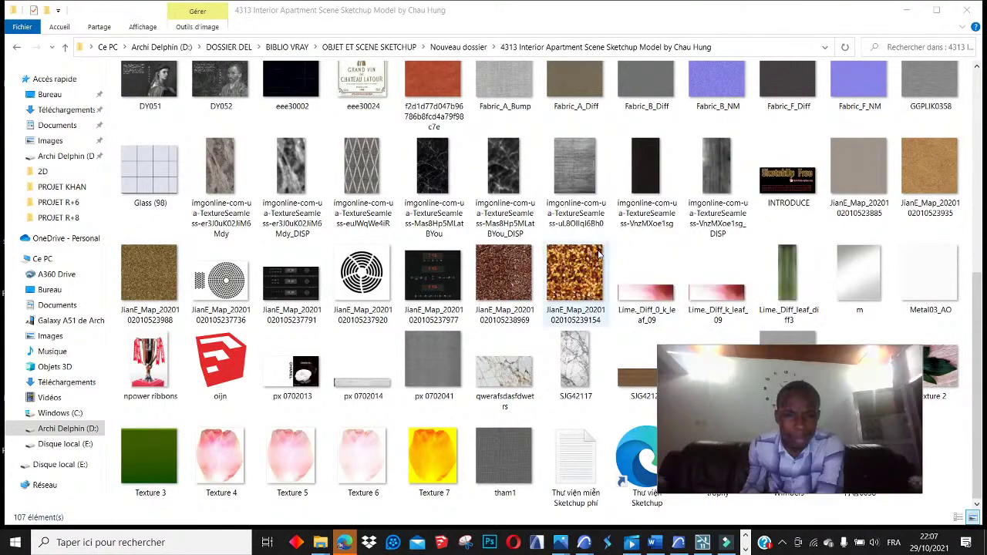
scroll(600, 254, up, 5)
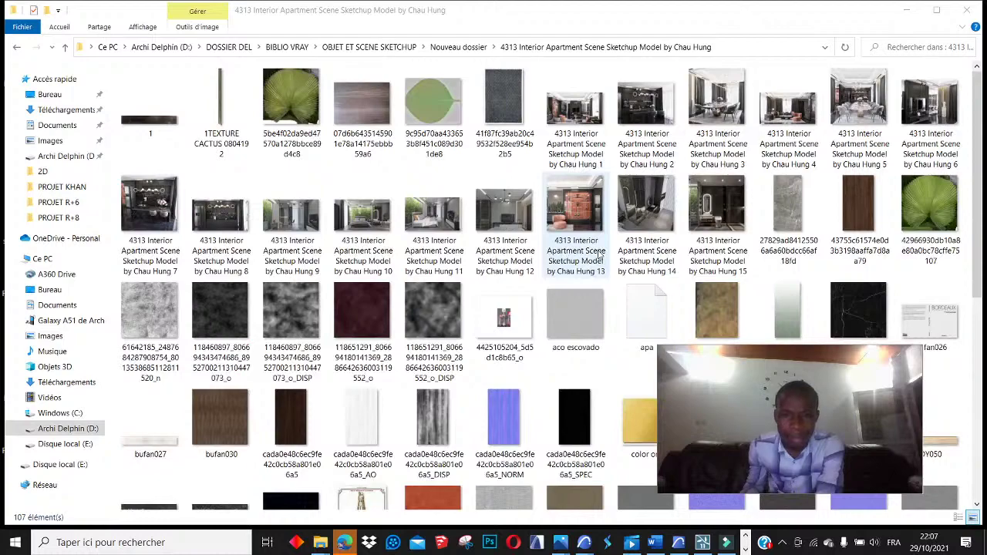
scroll(600, 257, down, 4)
scroll(598, 254, up, 1)
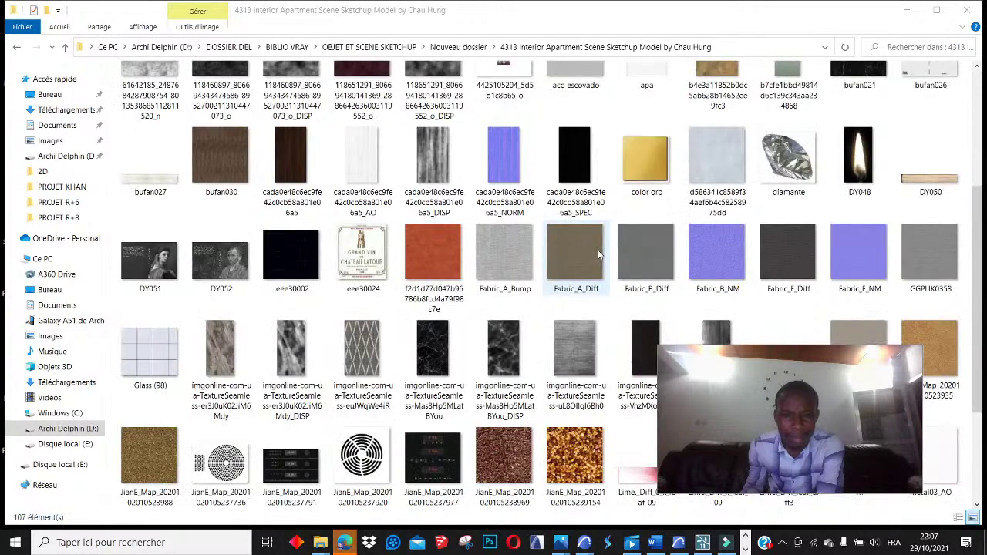
scroll(598, 250, up, 3)
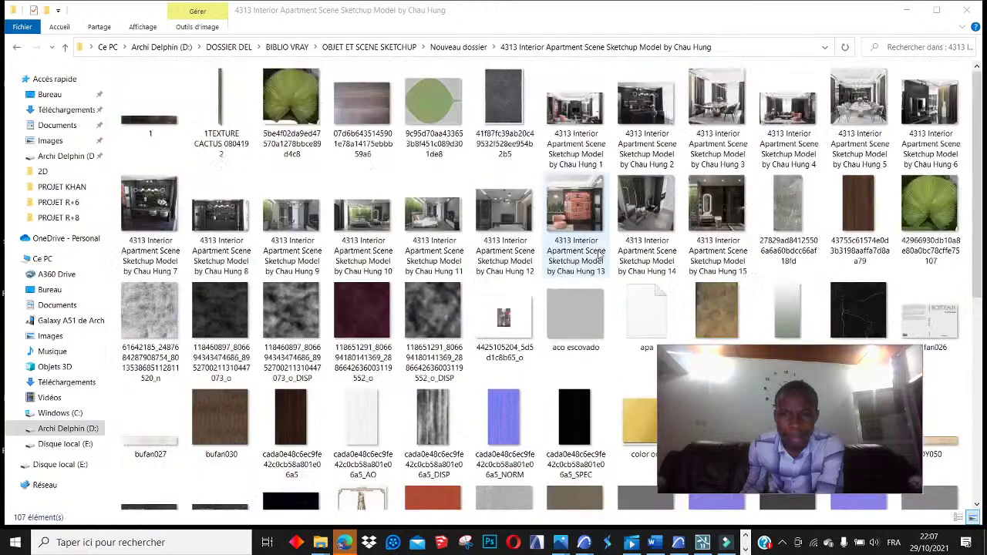
click(653, 304)
scroll(567, 240, down, 5)
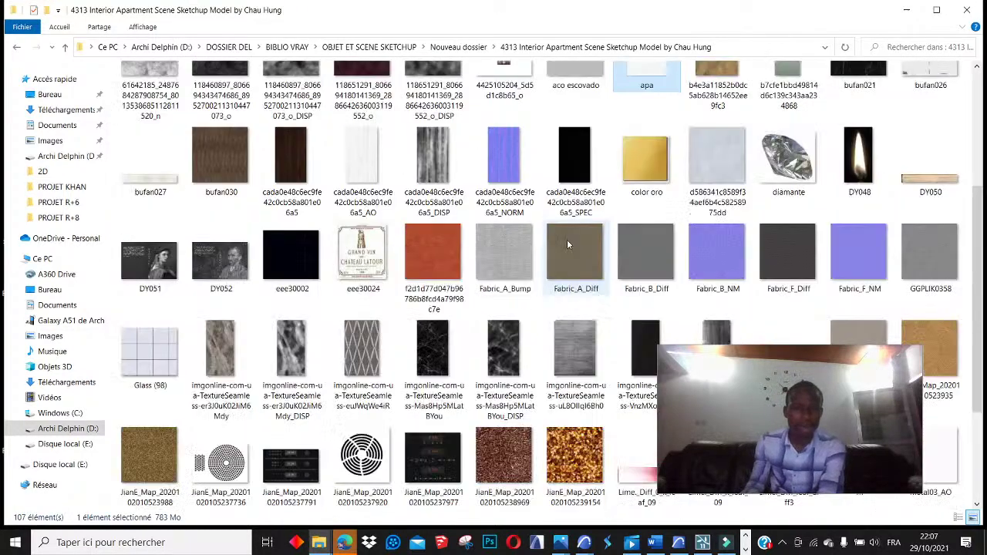
drag(745, 403, 731, 374)
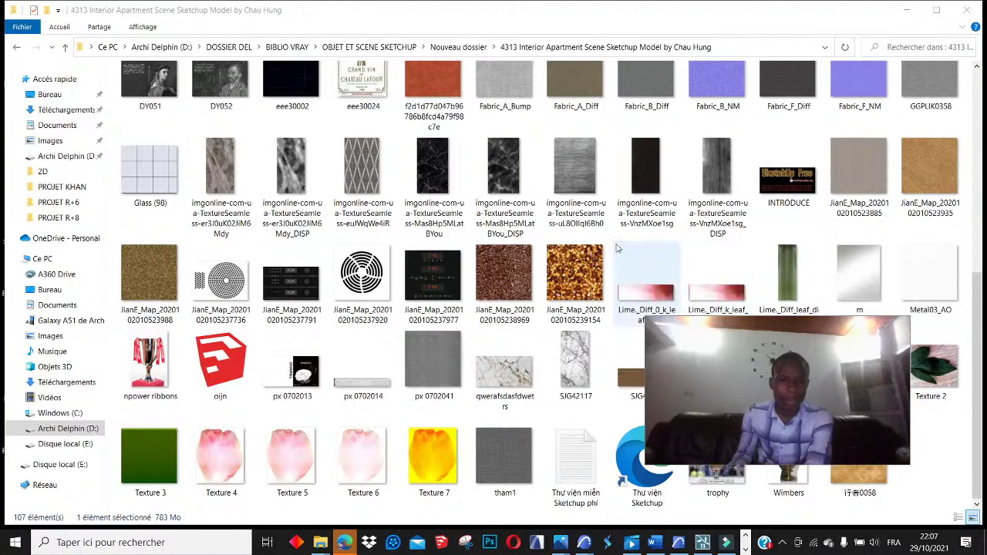
scroll(681, 309, up, 5)
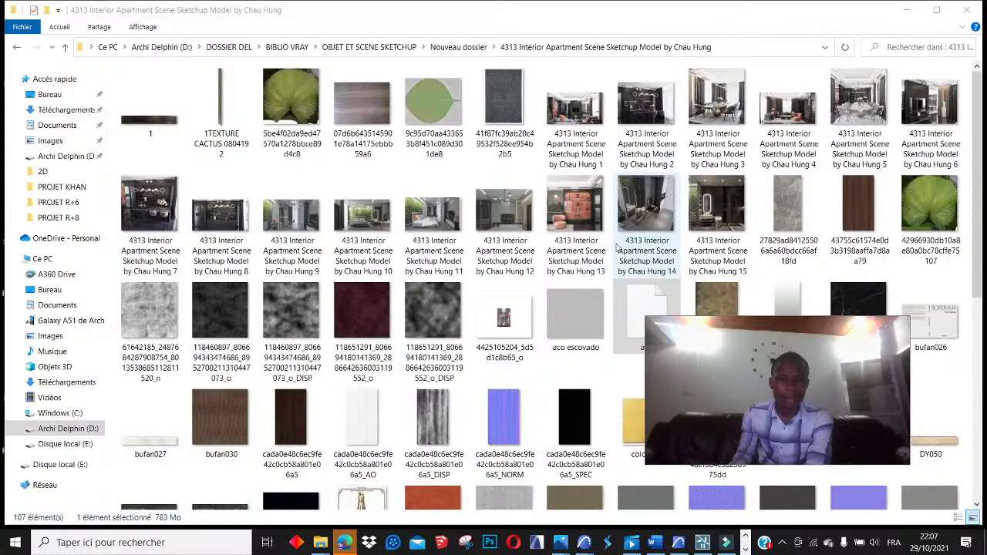
click(904, 11)
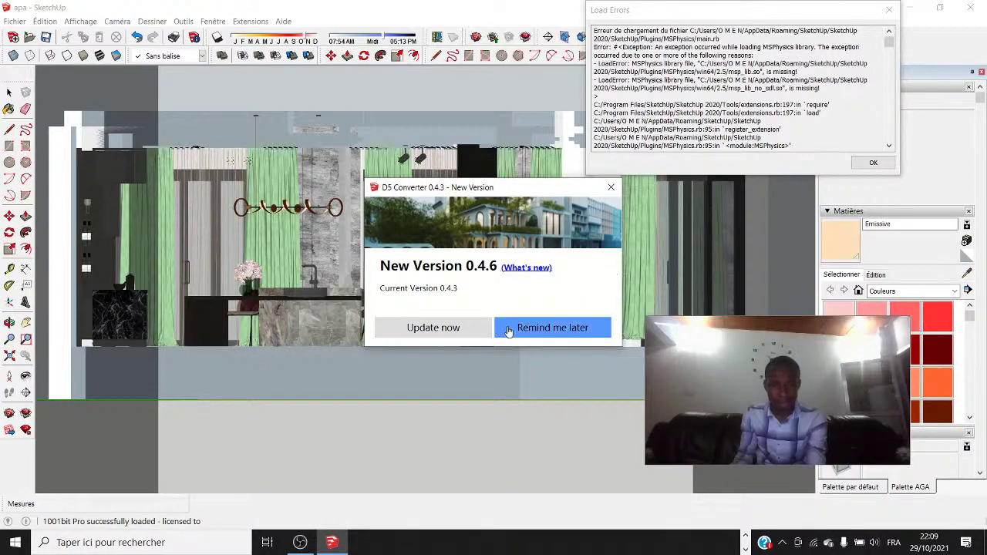
Dismiss the load errors, postpone the D5 Converter and SketchUp updates, and display Scene 1 of the apa model
click(538, 334)
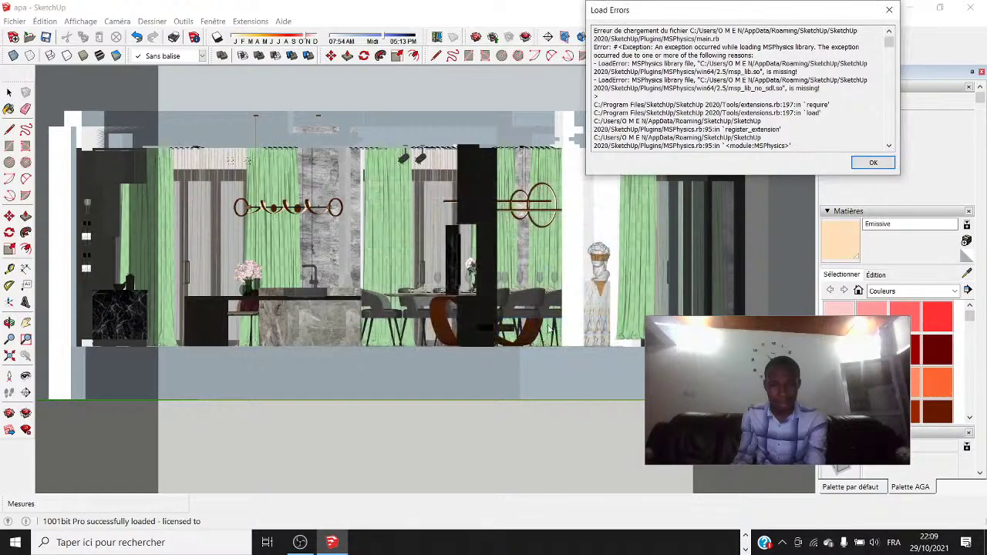
click(873, 163)
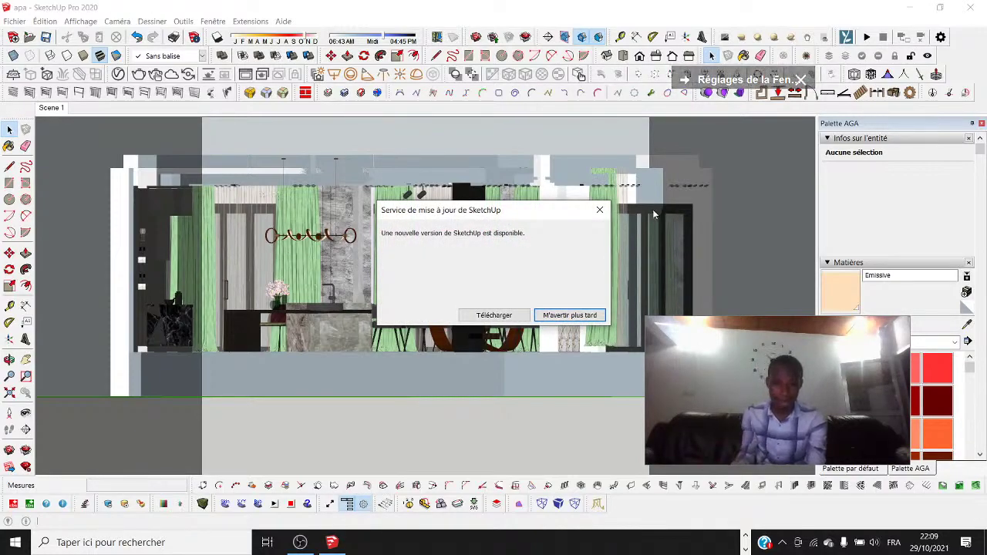
click(583, 318)
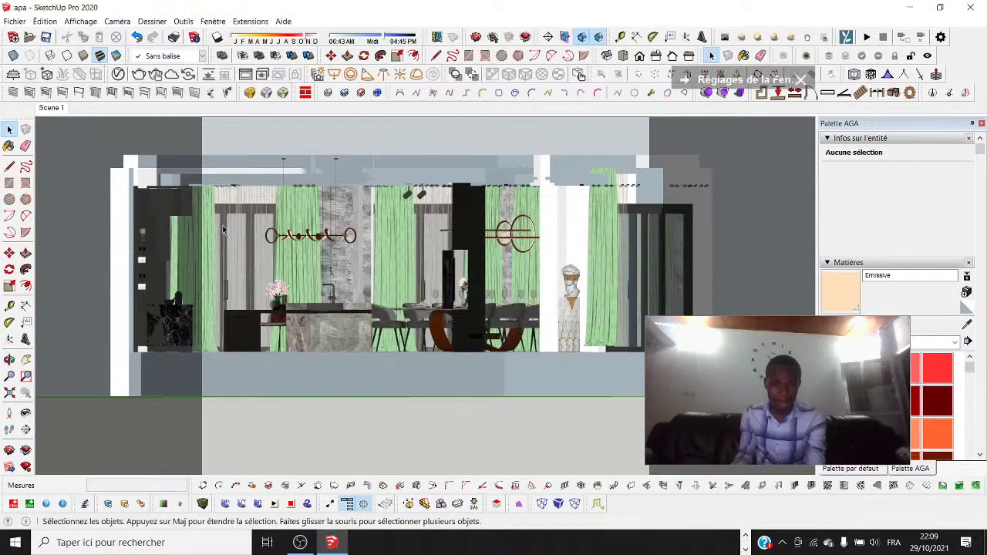
click(49, 108)
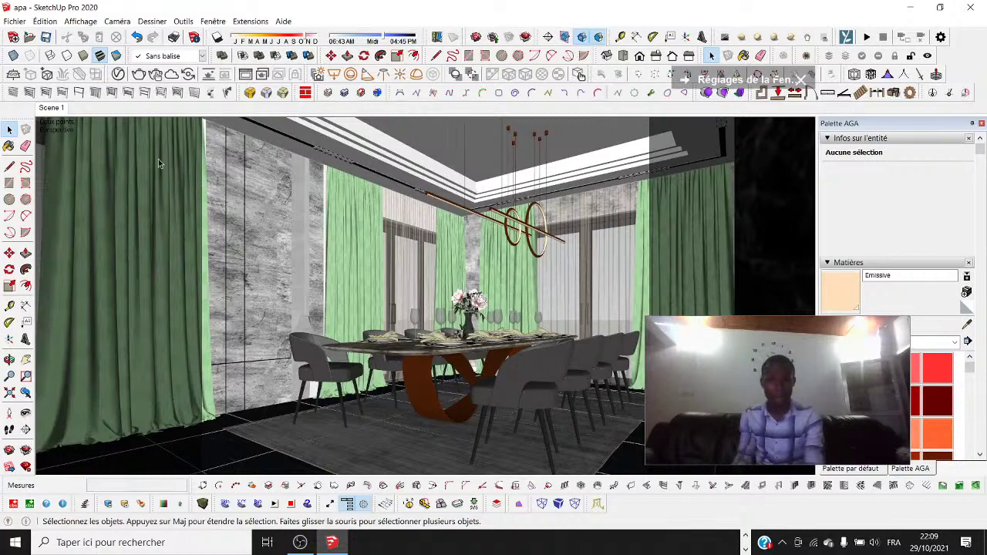
Prepare to save the apa model under a new name, MODELS INTERIOR, at the root of the D: drive
click(14, 21)
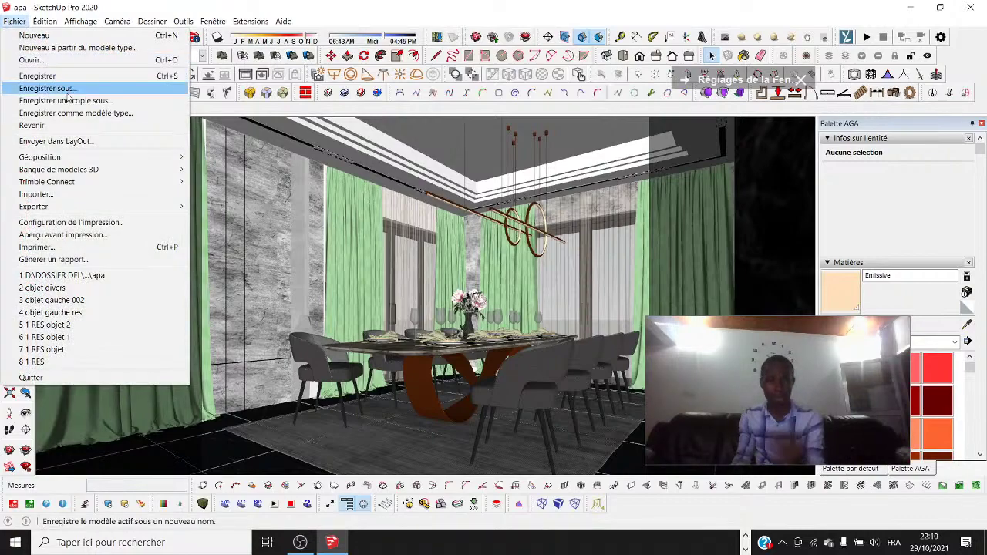
click(67, 90)
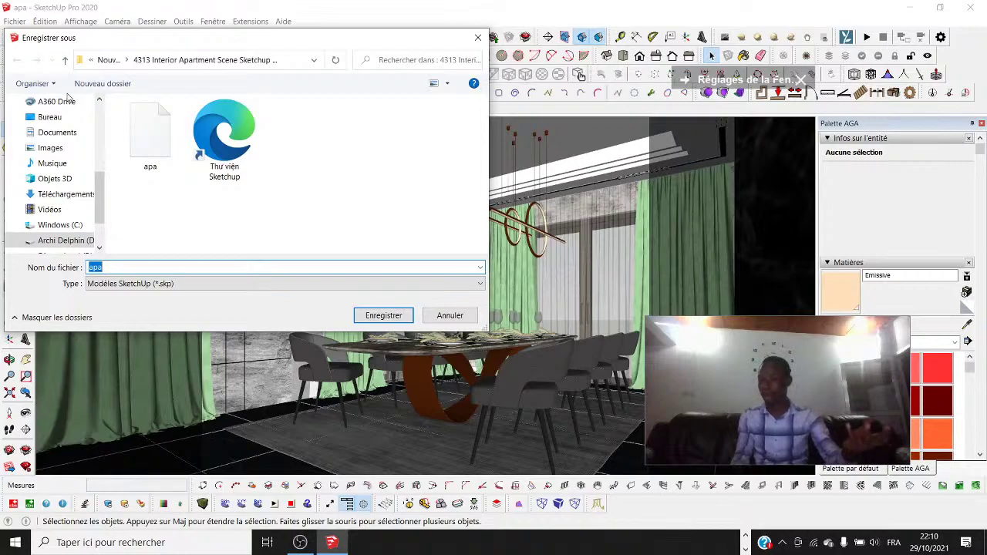
click(58, 241)
scroll(253, 201, down, 10)
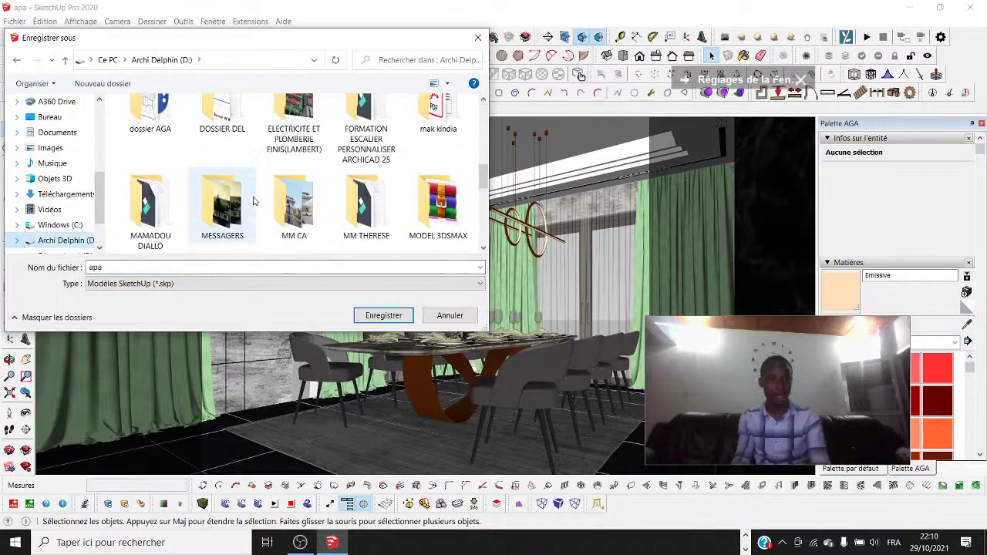
click(150, 267)
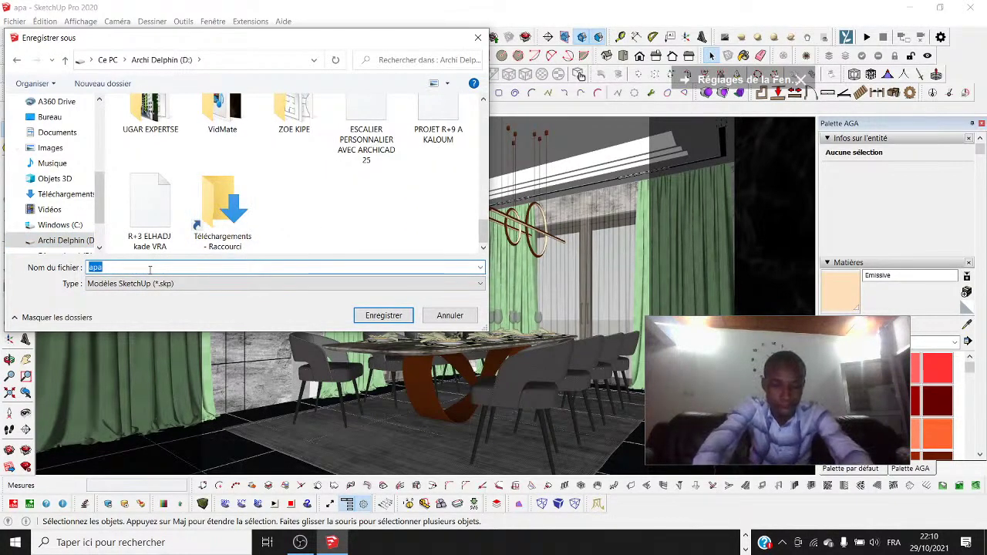
text(MODELS INT)
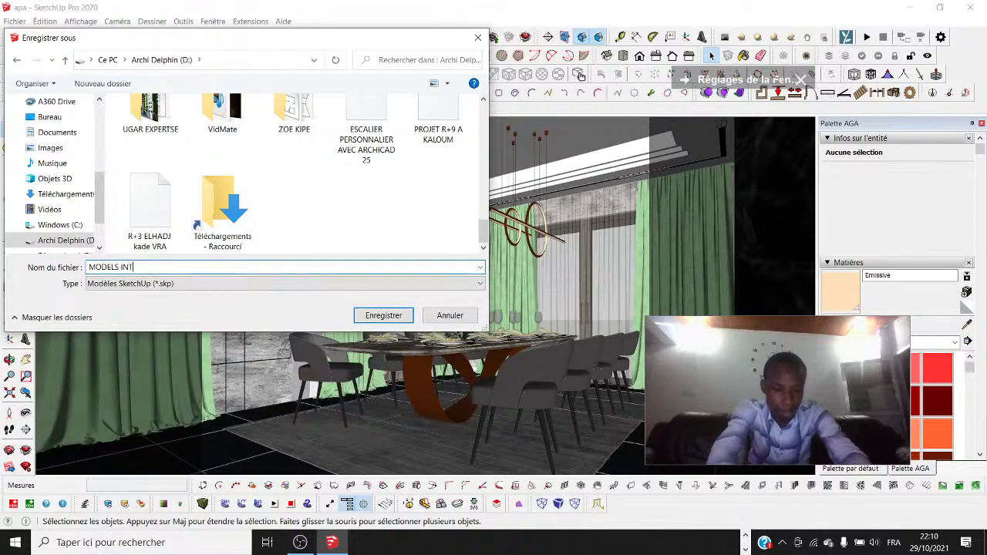
text(ERIR)
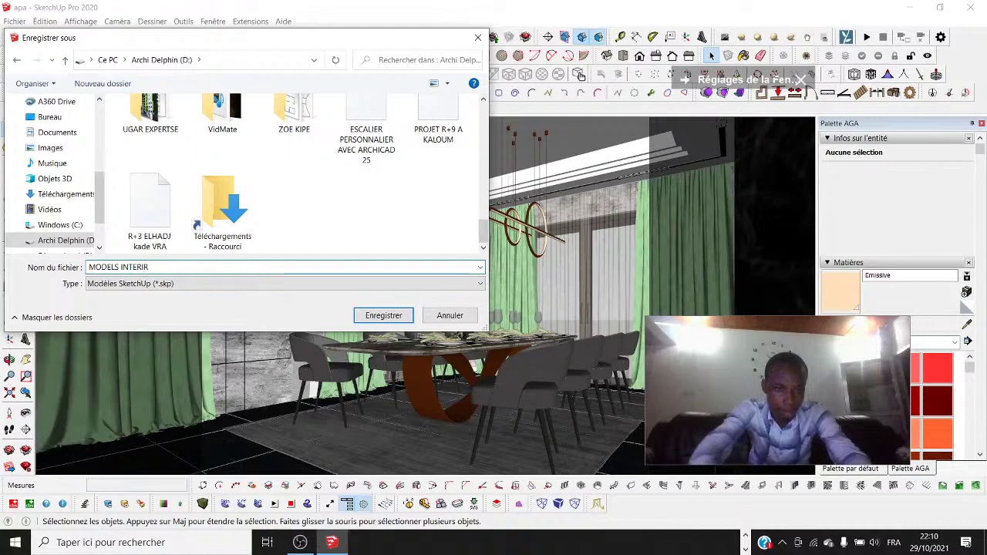
key(BackSpace)
text(OR)
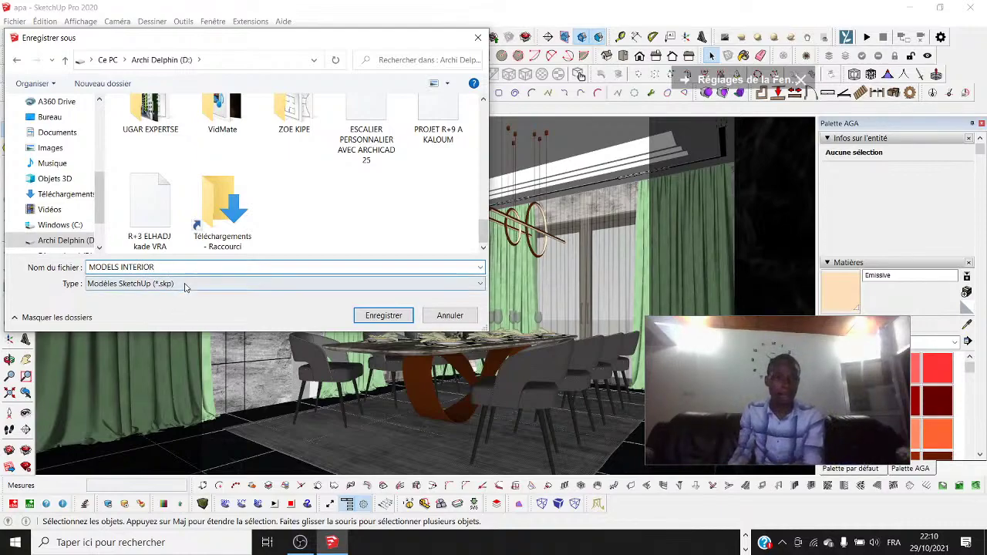
Choose SketchUp Version 2016 (*.skp) as the file format and save the interior model
click(358, 284)
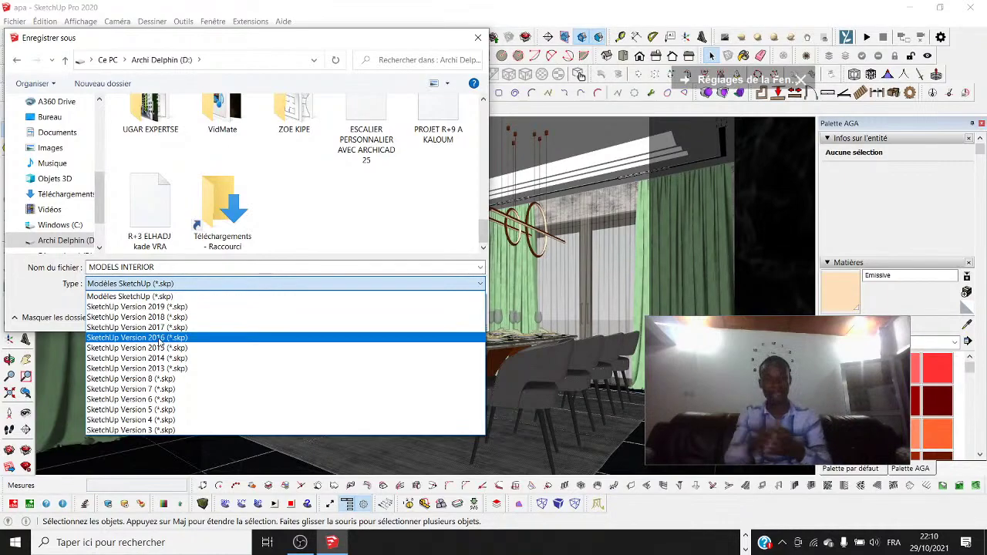
click(159, 339)
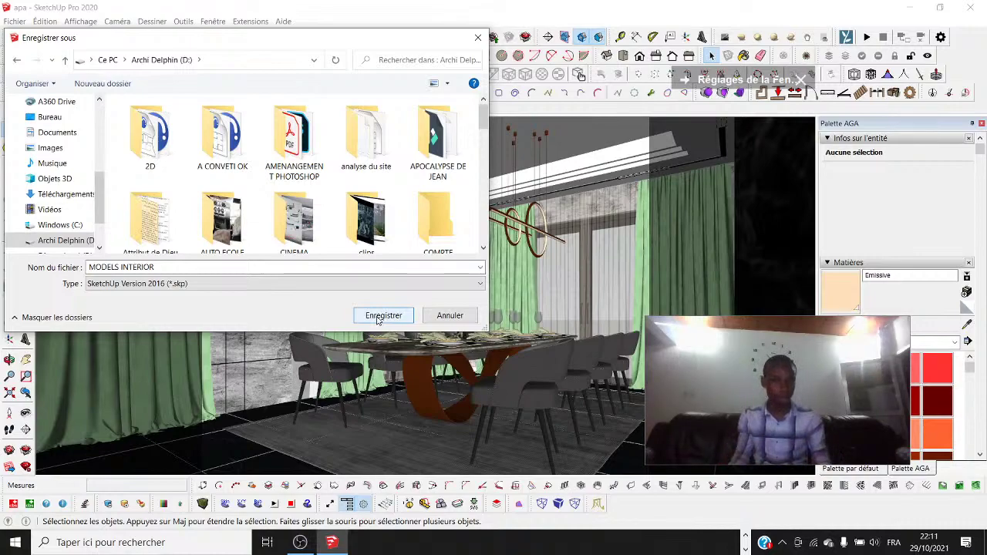
click(383, 318)
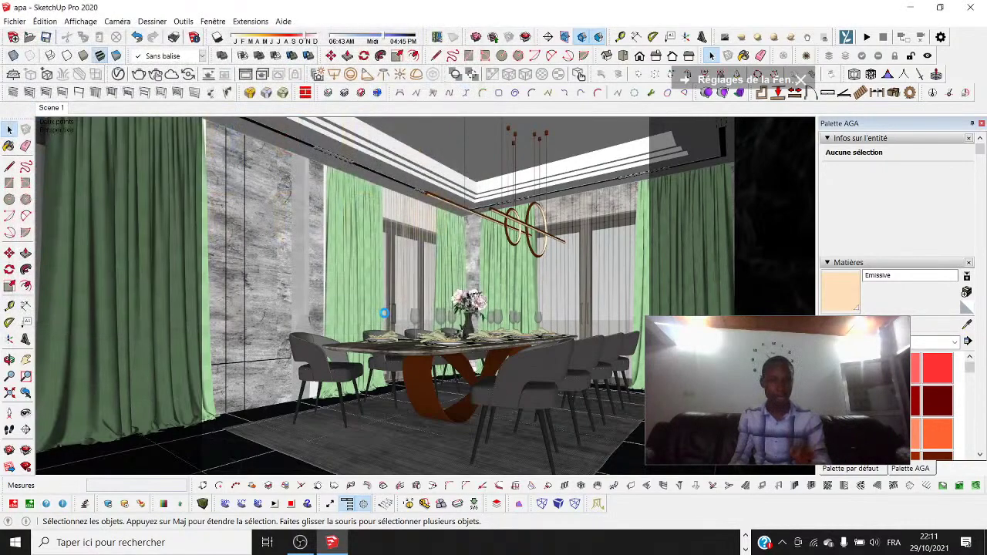
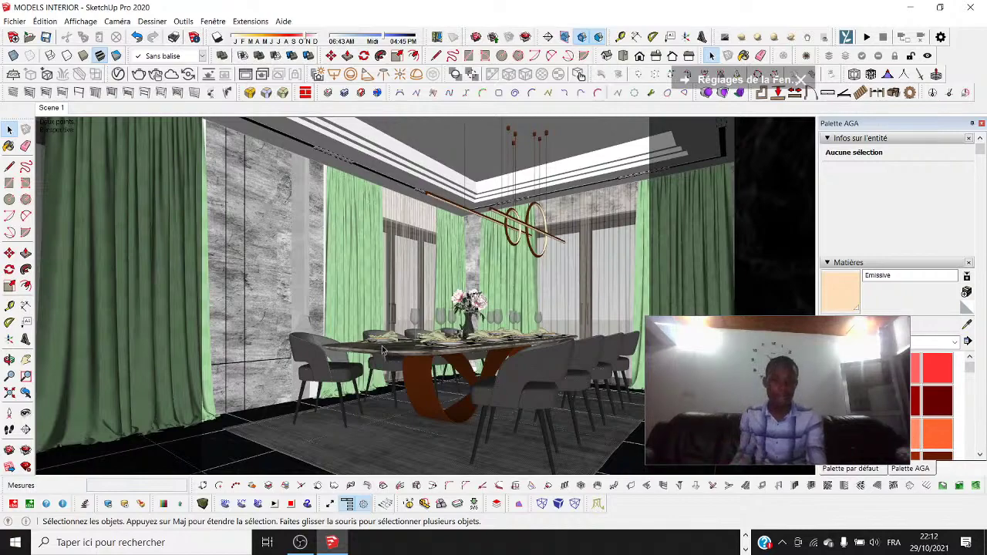
Switch back to Lumion and view the double staircase from farther away
click(746, 538)
click(702, 543)
scroll(414, 361, down, 7)
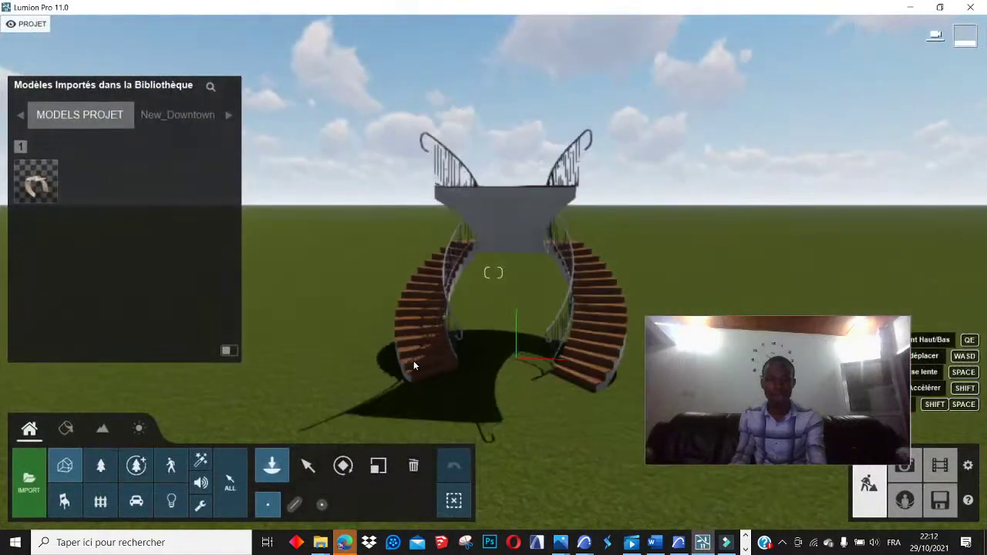
Choose the SketchUp file MODELS INTERIOR from the root of the D: drive as the model to import
scroll(424, 363, up, 1)
right_drag(485, 368, 386, 371)
key(d)
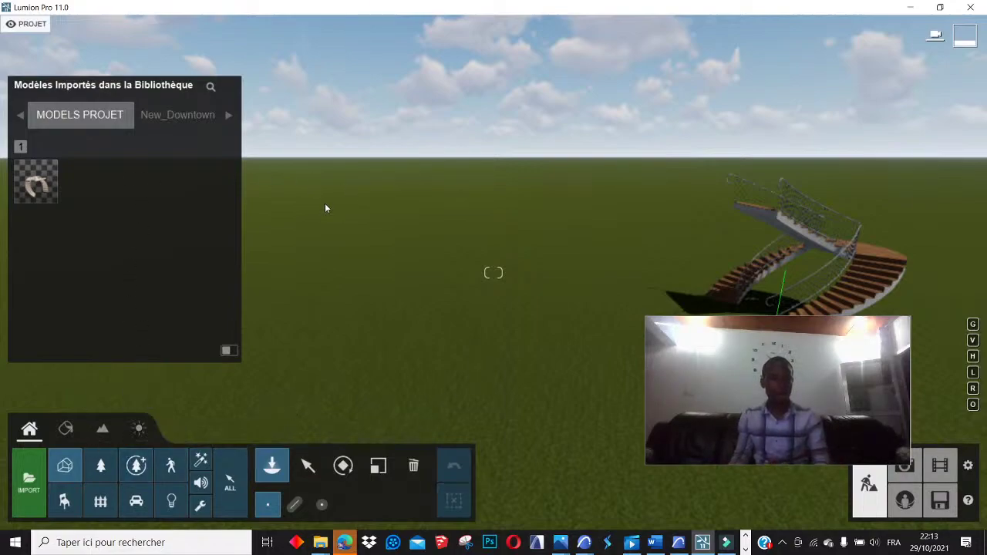
mouse_move(31, 27)
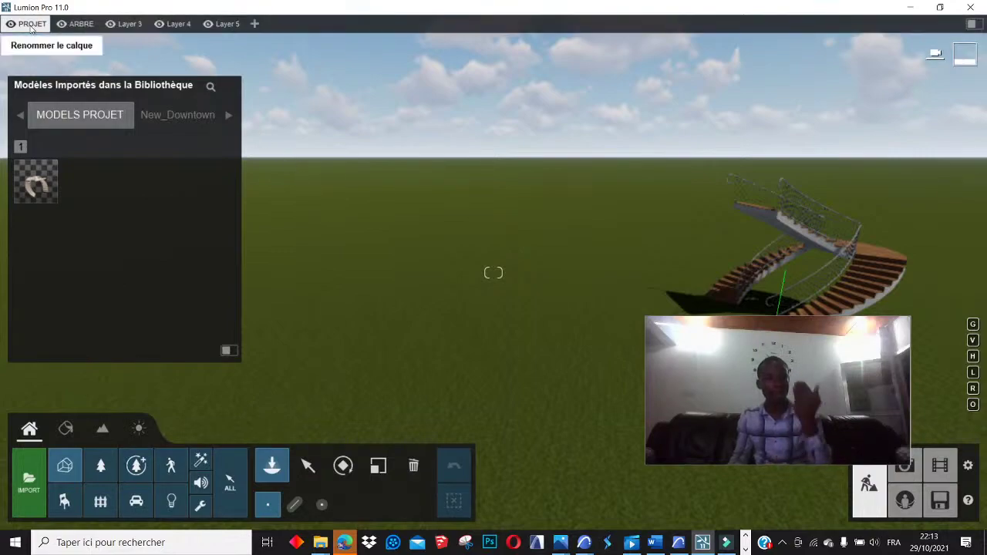
click(30, 482)
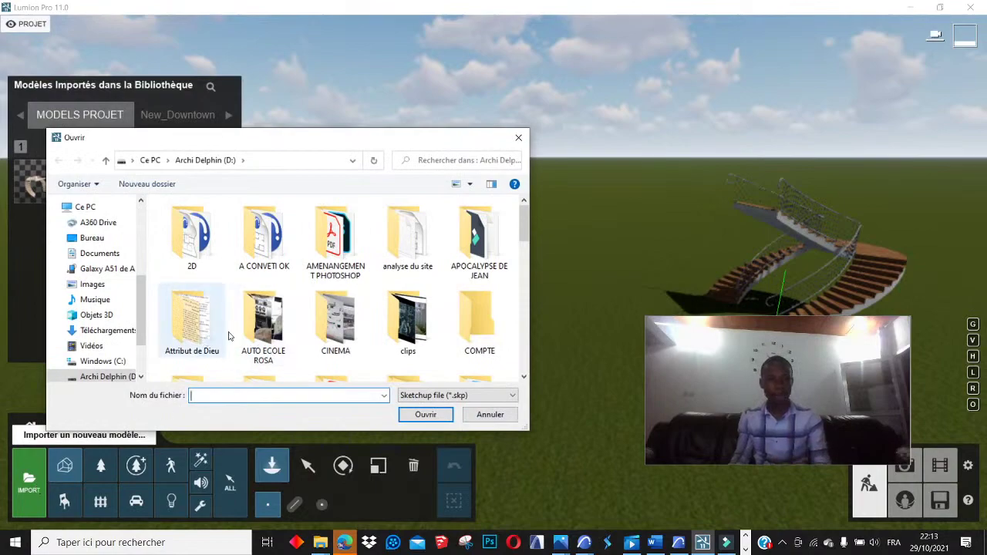
scroll(301, 335, down, 3)
scroll(302, 335, down, 3)
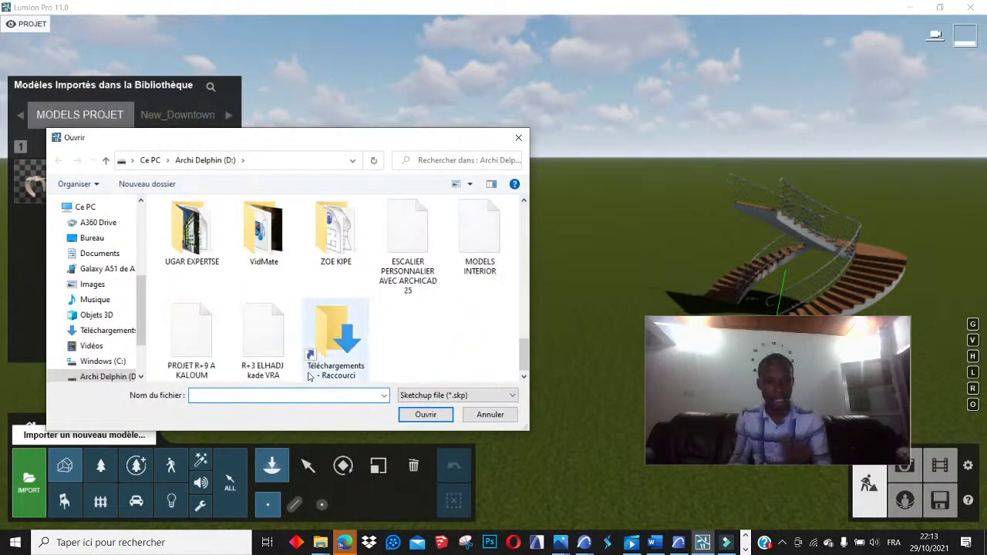
click(480, 235)
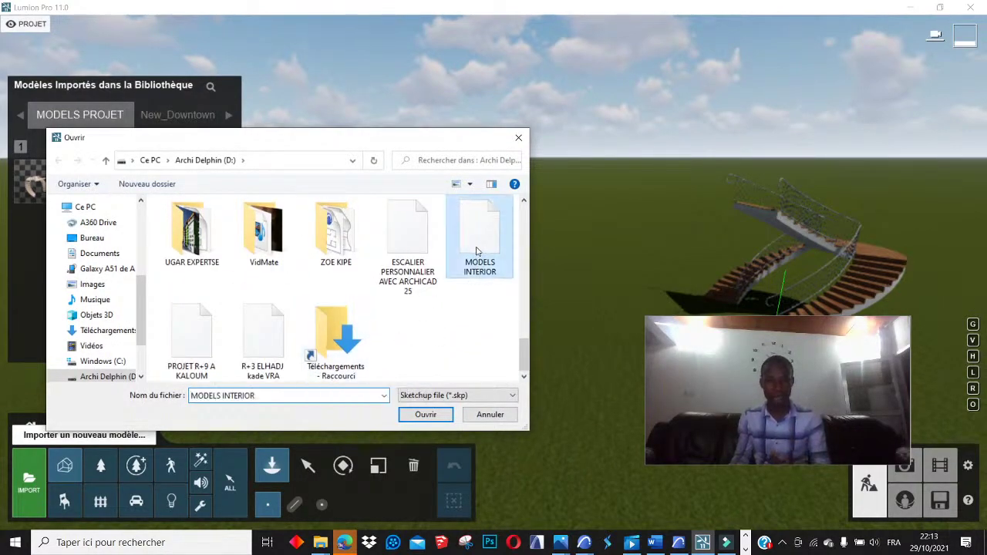
click(427, 415)
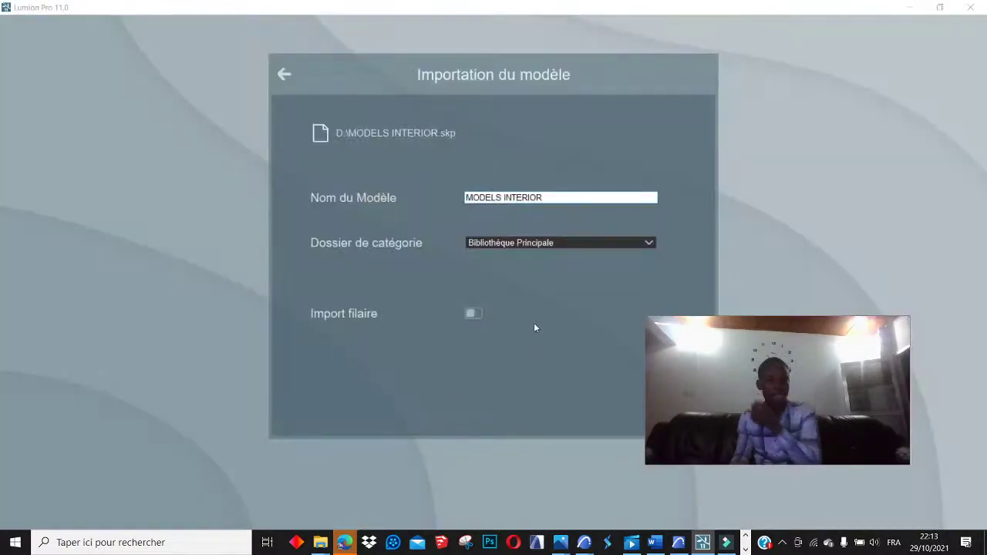
Assign the MODELS INTERIOR model to the MODELS PROJET category folder and try to import it
click(649, 242)
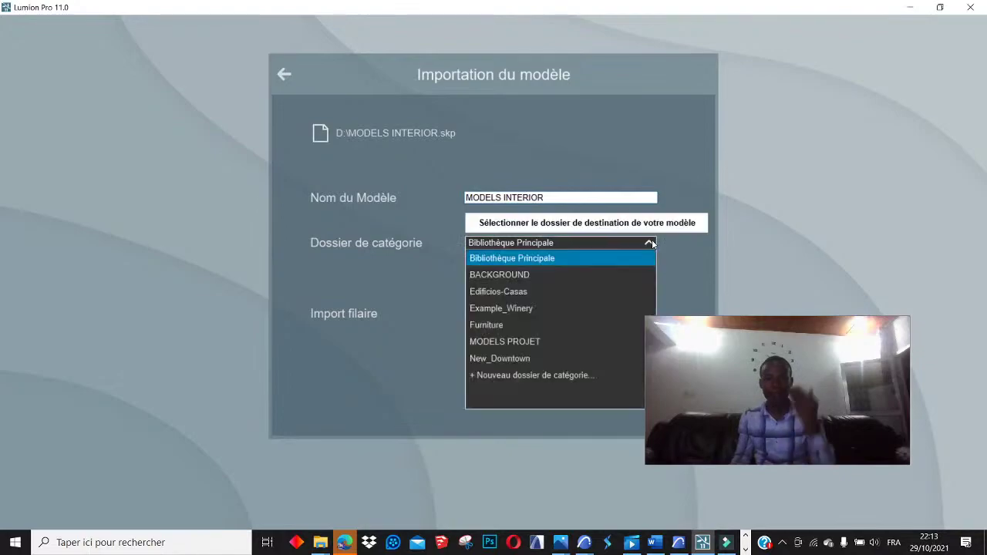
click(511, 343)
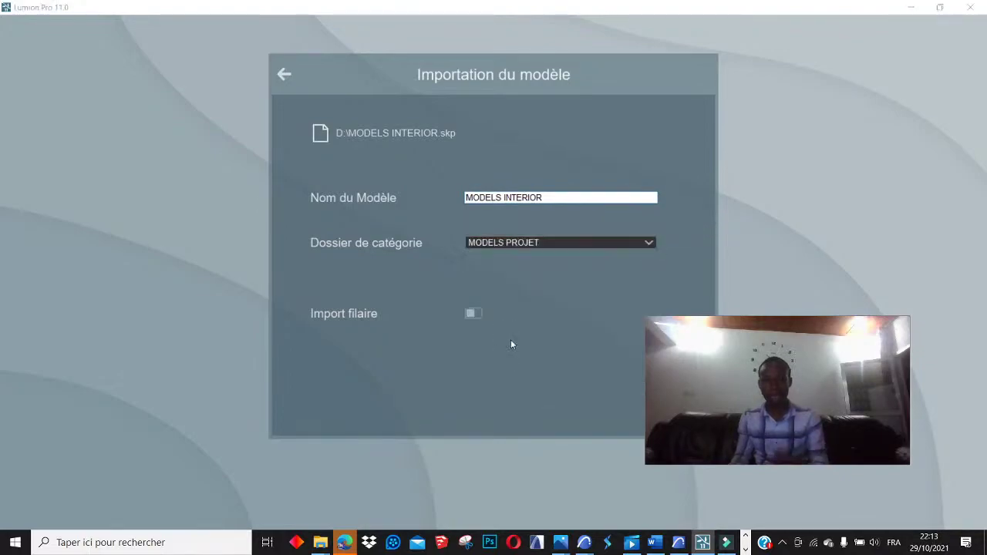
drag(707, 389, 749, 478)
click(676, 399)
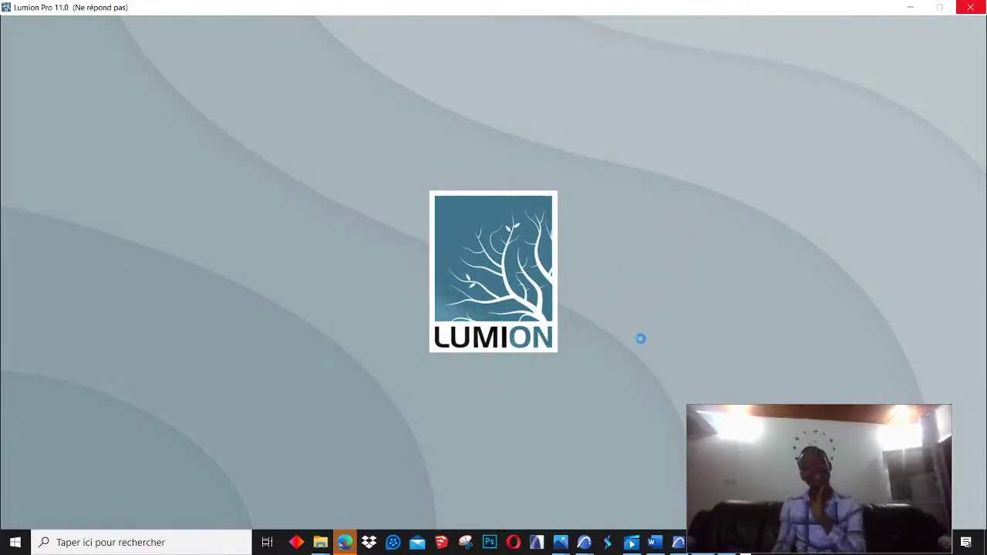
drag(839, 446, 821, 369)
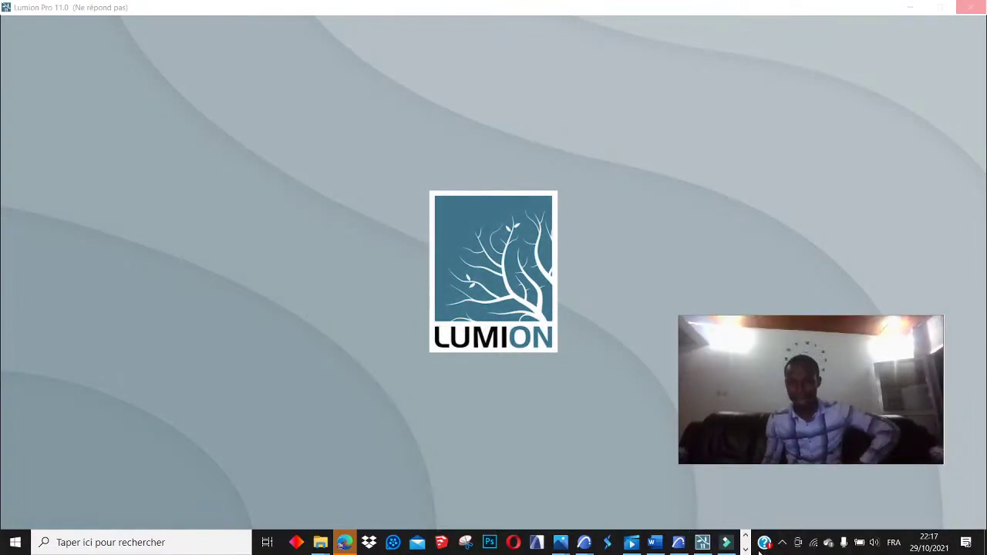
Open the Windows Task Manager and end the Lumion 11.0 task
click(765, 543)
right_click(786, 544)
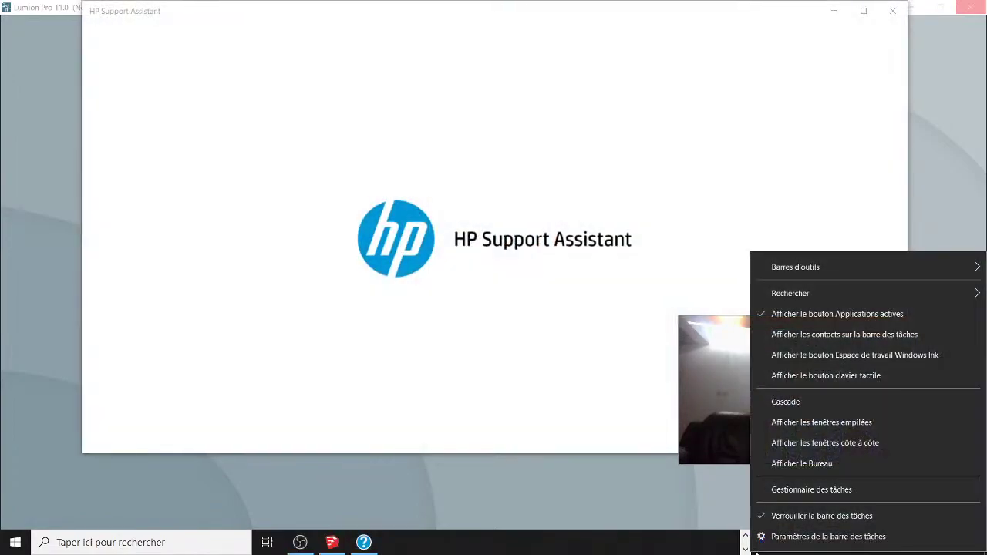
click(786, 490)
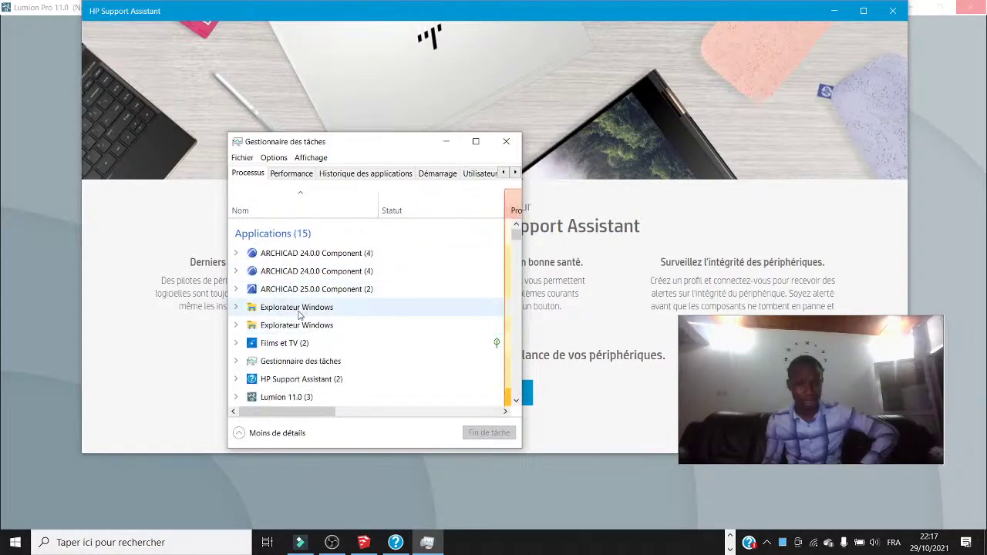
scroll(301, 318, down, 1)
scroll(301, 318, down, 1)
click(302, 337)
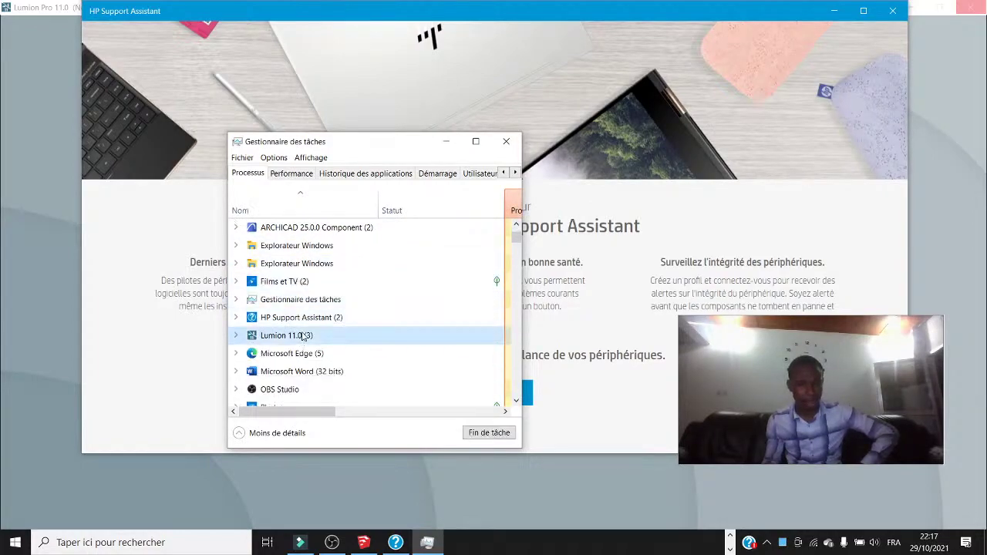
click(479, 434)
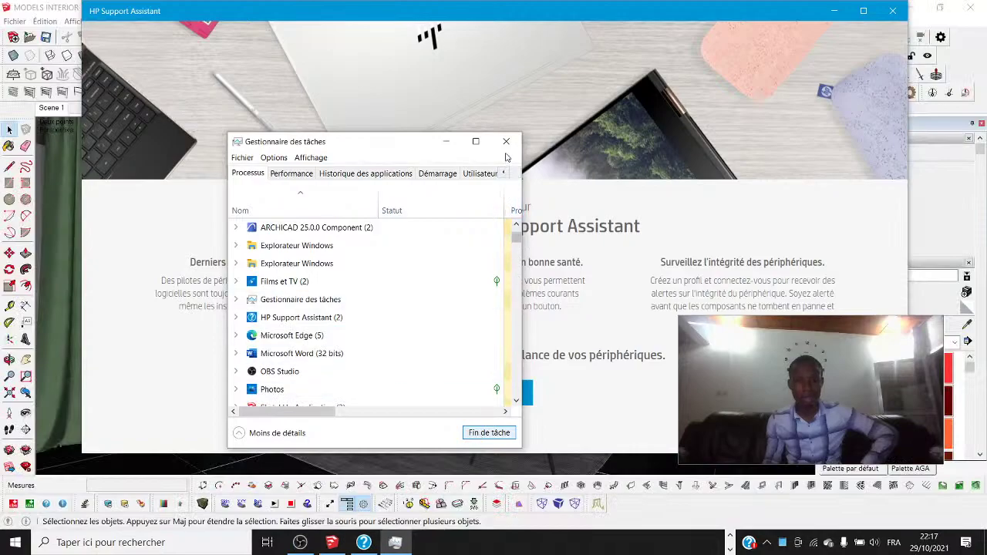
Close the Task Manager and HP Support Assistant windows, and minimise SketchUp to reach the desktop
click(506, 143)
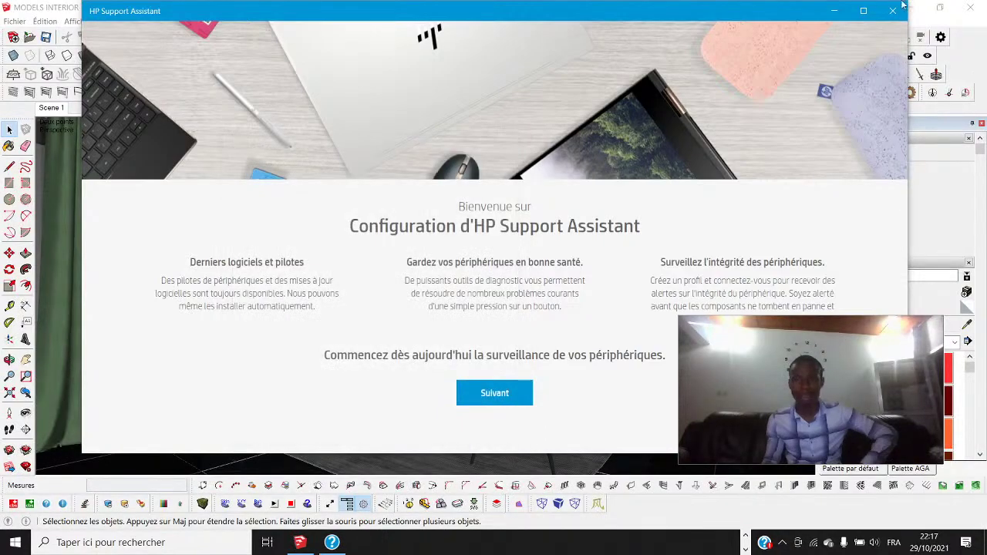
click(898, 10)
click(910, 9)
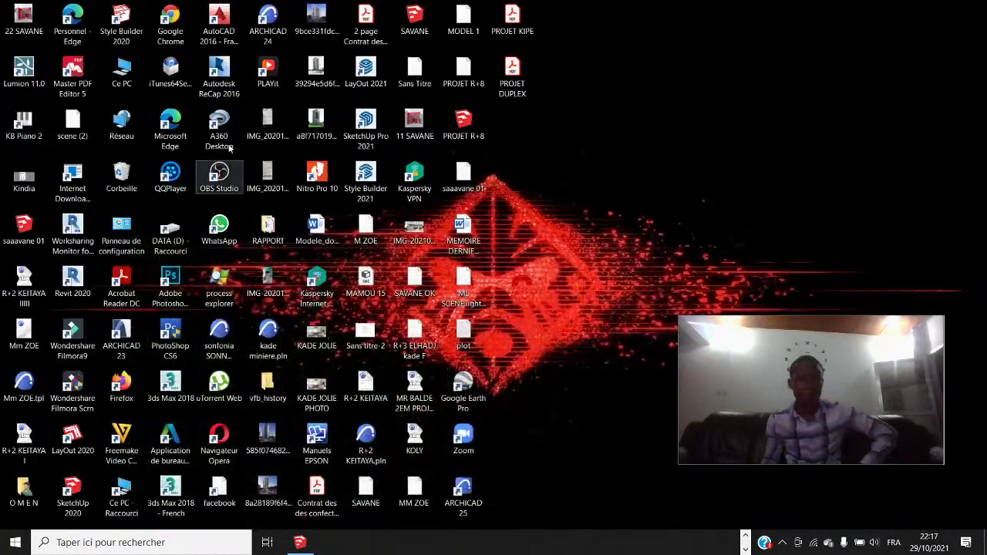
Relaunch Lumion 11.0, discard the recovery file, and create a new project with the plain environment
double_click(24, 73)
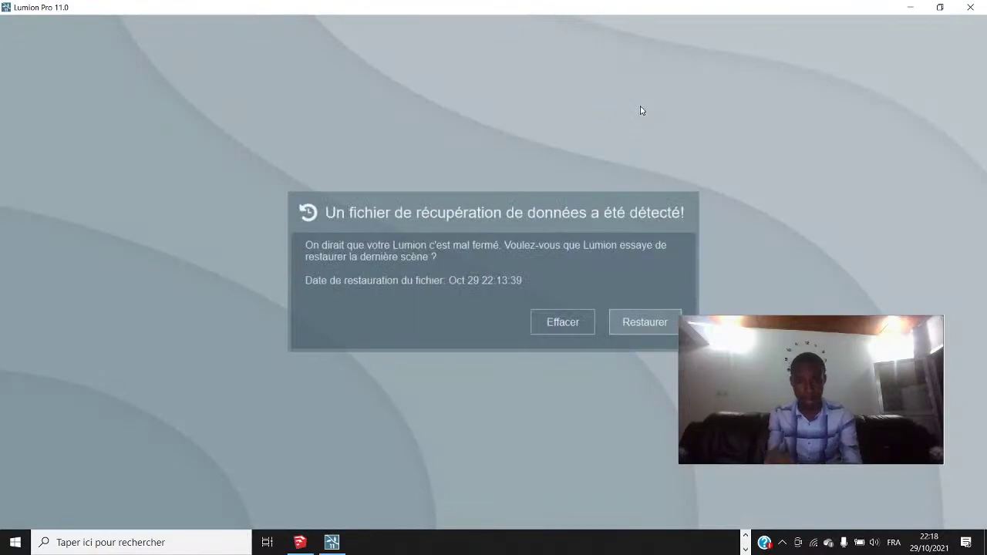
click(560, 318)
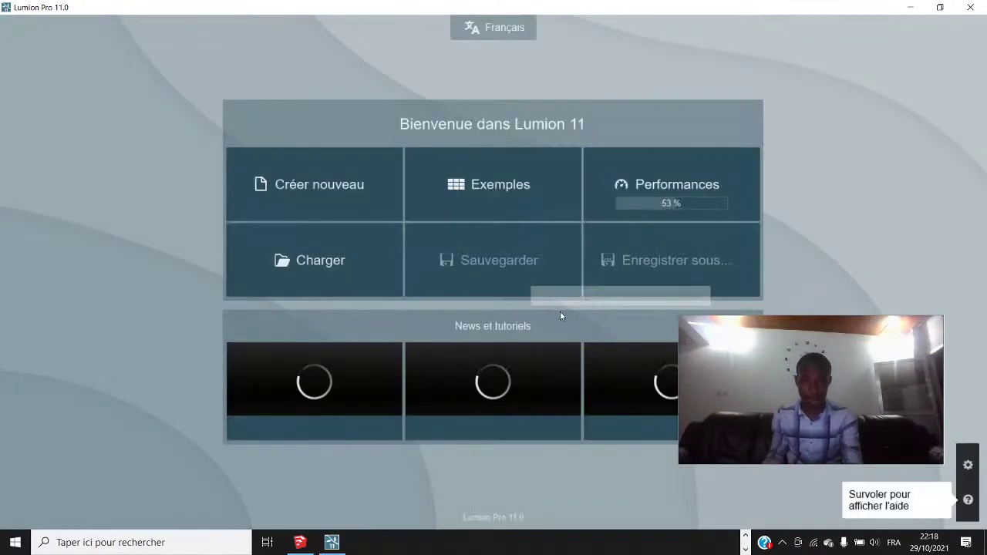
click(318, 188)
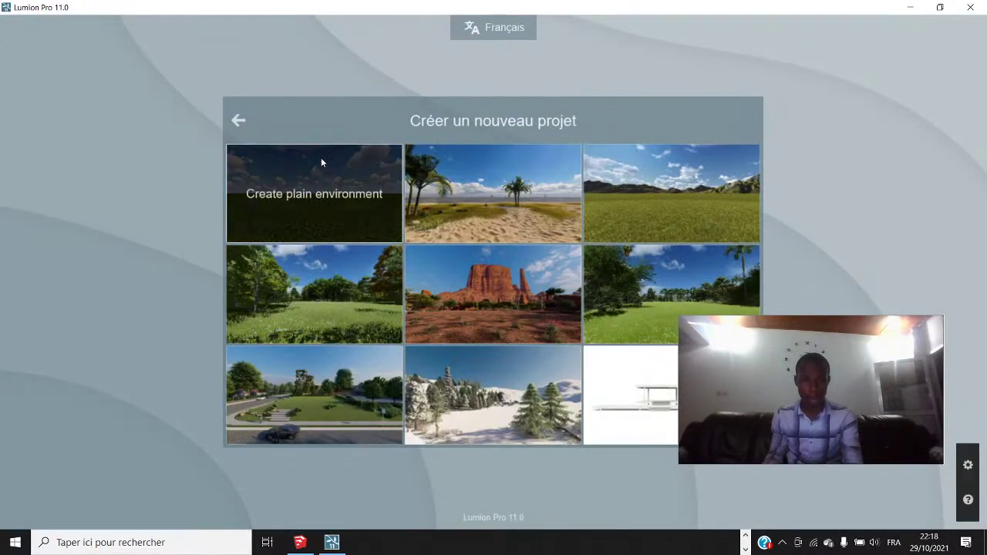
click(345, 169)
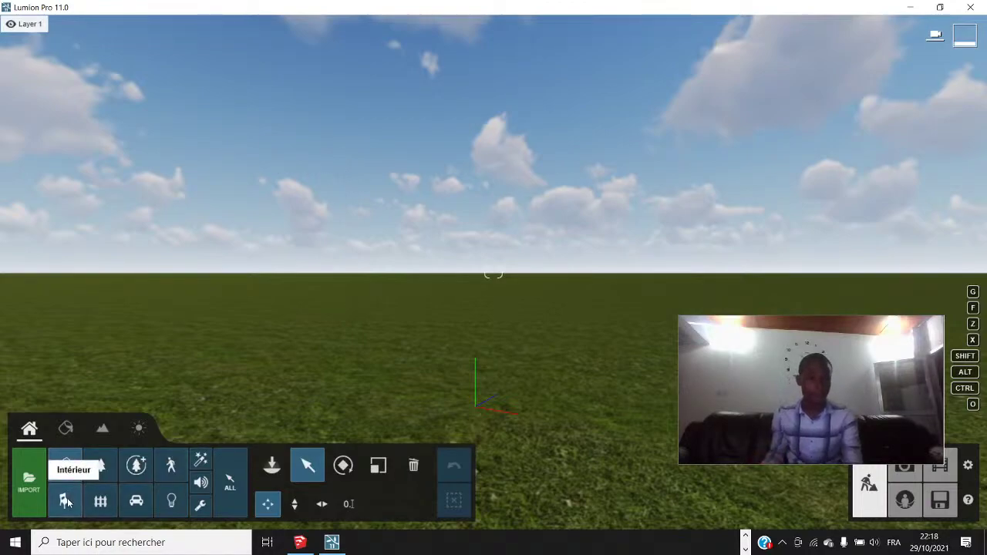
click(29, 478)
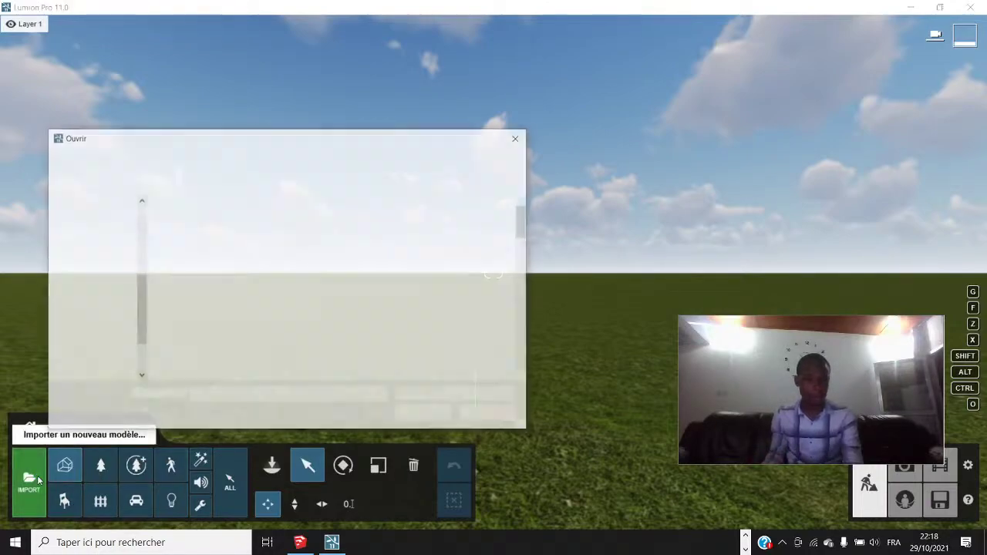
scroll(104, 351, down, 2)
click(108, 325)
scroll(263, 324, down, 10)
scroll(422, 317, down, 3)
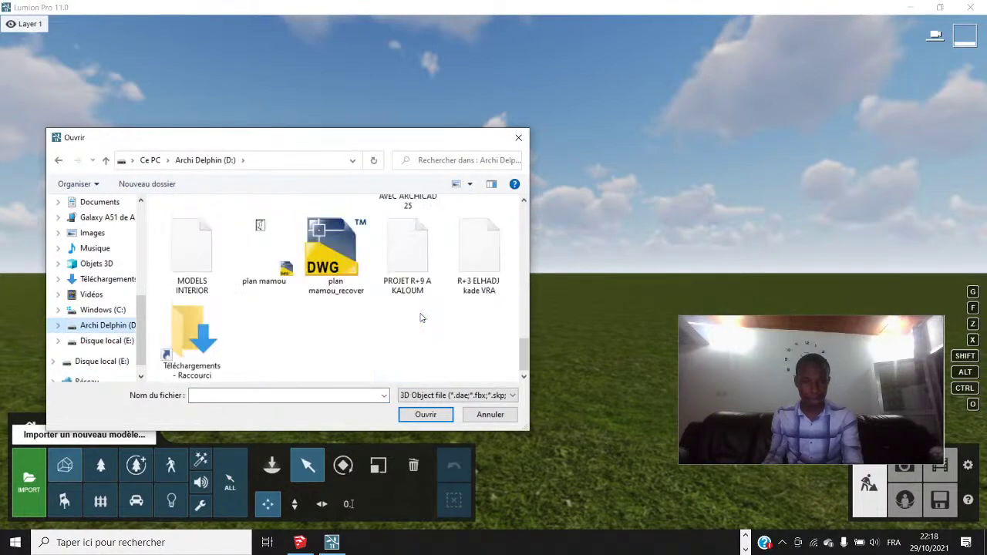
scroll(385, 318, up, 5)
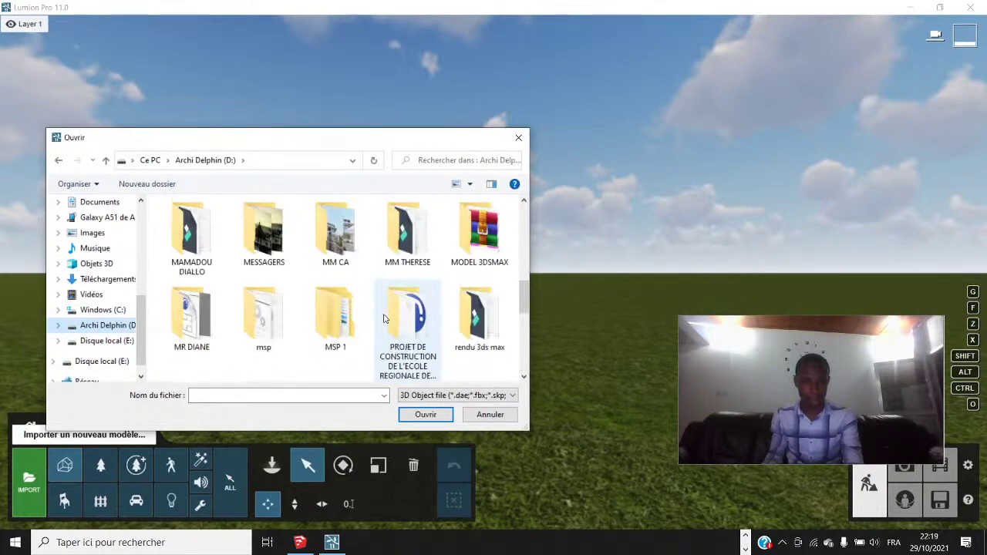
scroll(386, 318, down, 3)
scroll(386, 317, down, 2)
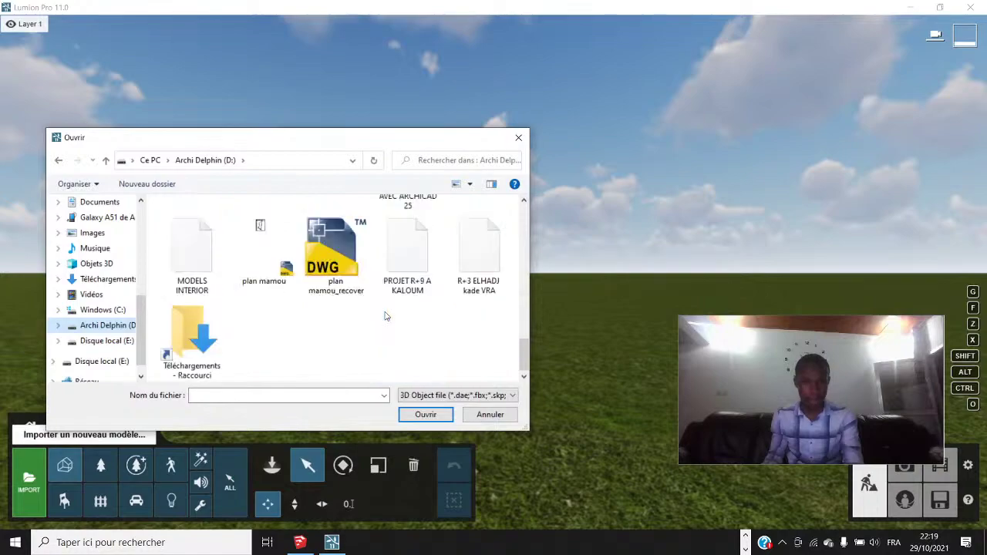
scroll(387, 316, up, 1)
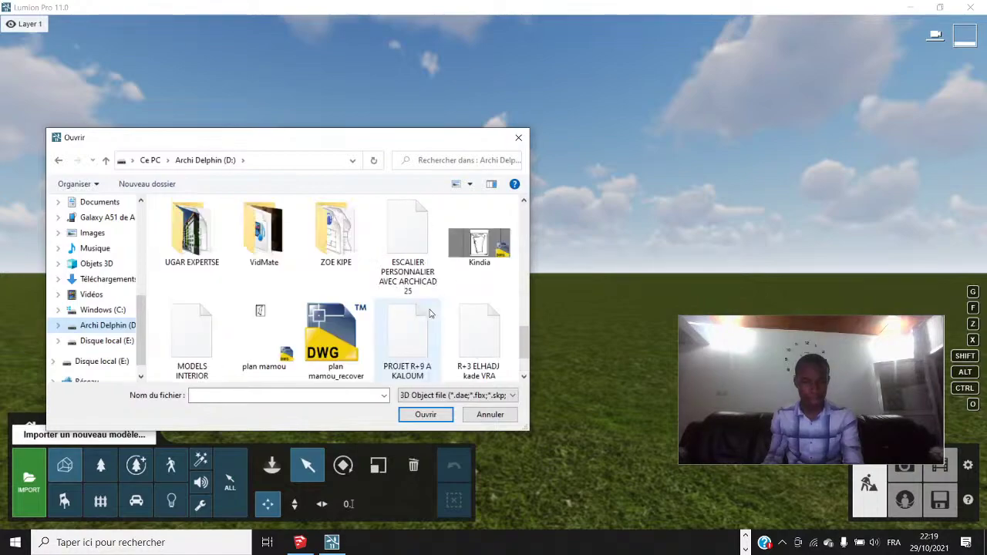
click(417, 267)
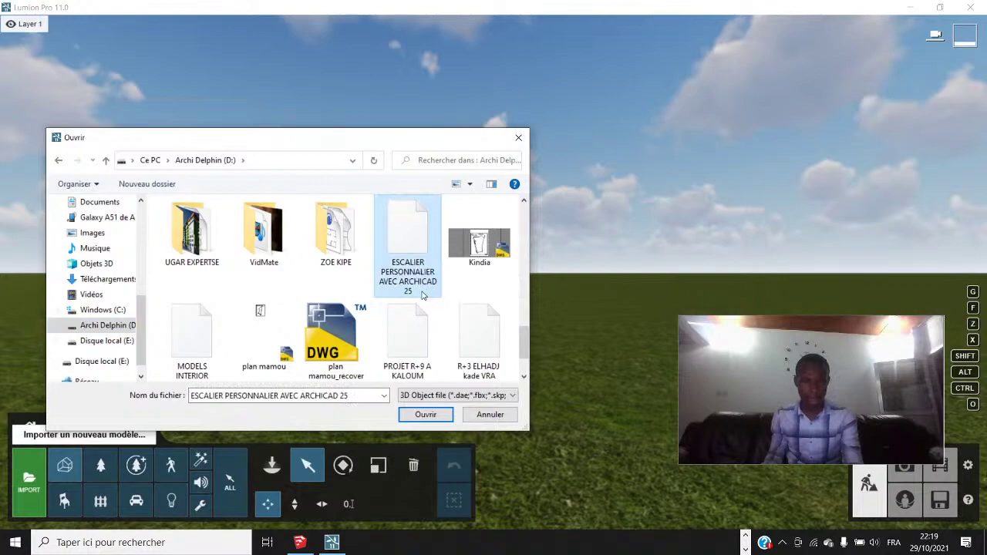
click(432, 418)
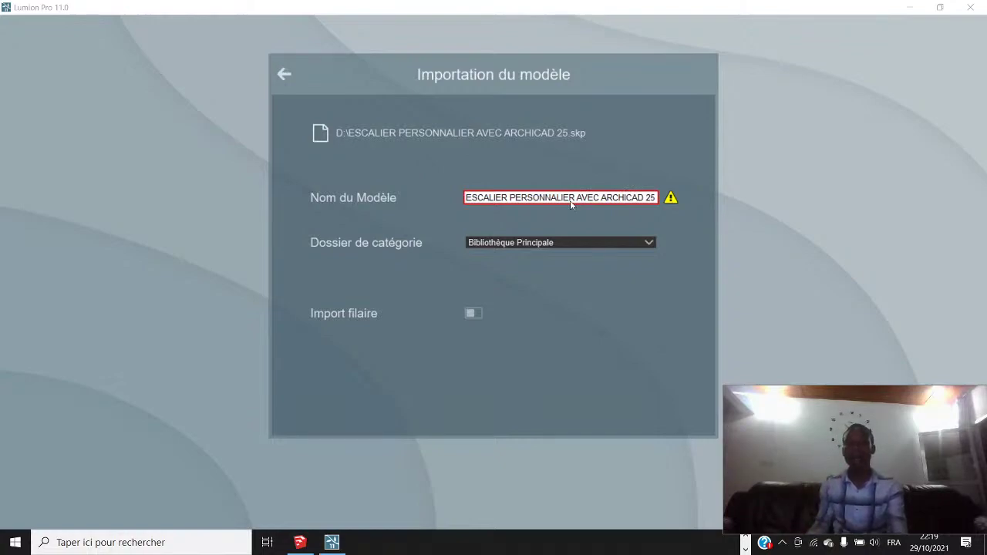
click(285, 74)
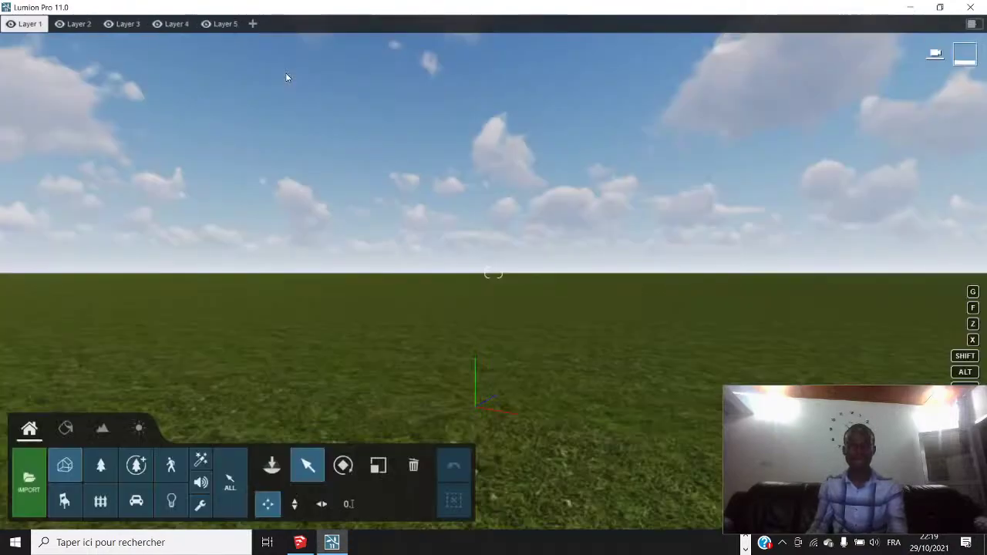
Show the MODELS PROJET category of the imported models library, ready for placing objects
click(272, 465)
click(65, 466)
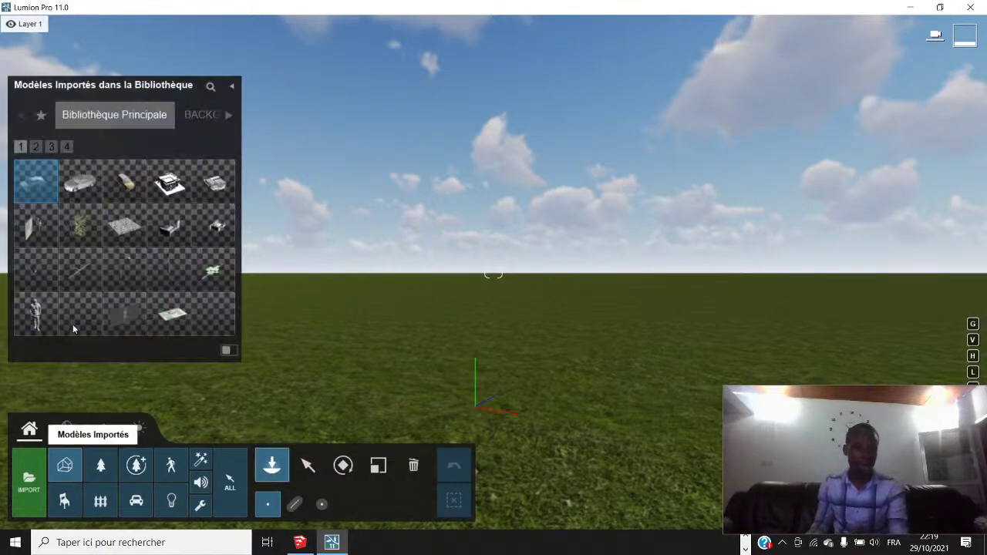
click(226, 119)
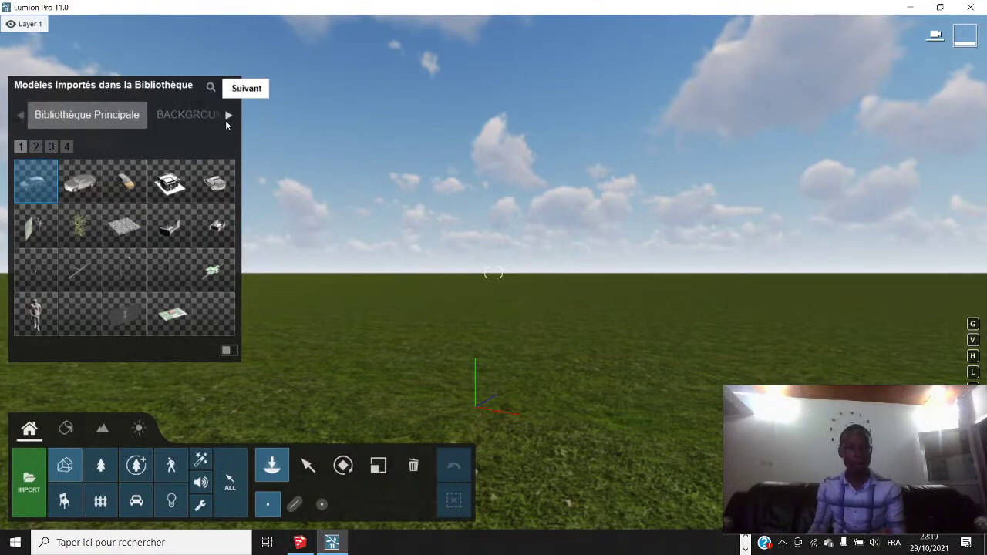
click(226, 115)
click(227, 116)
click(138, 116)
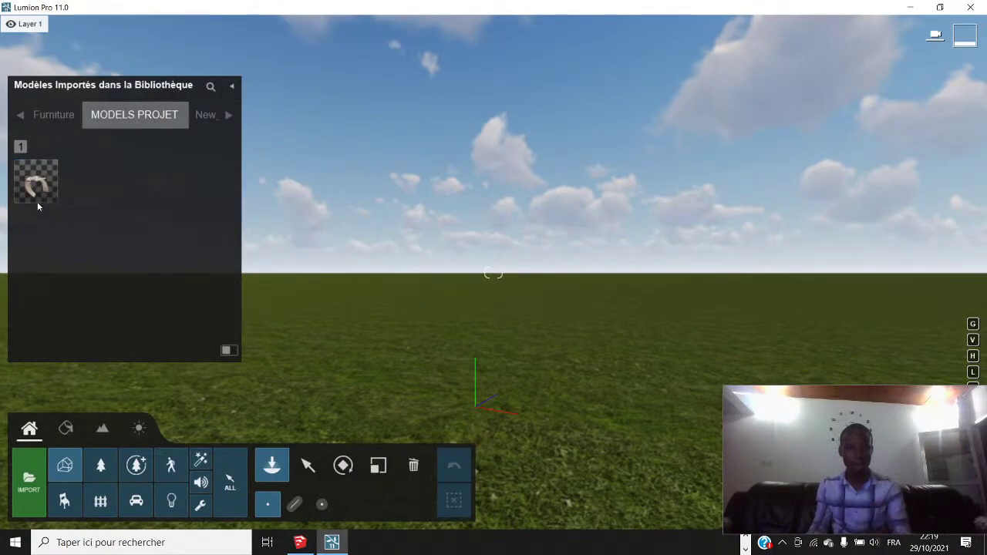
Place the double staircase model from the library on the grass and view it from farther away
mouse_move(32, 199)
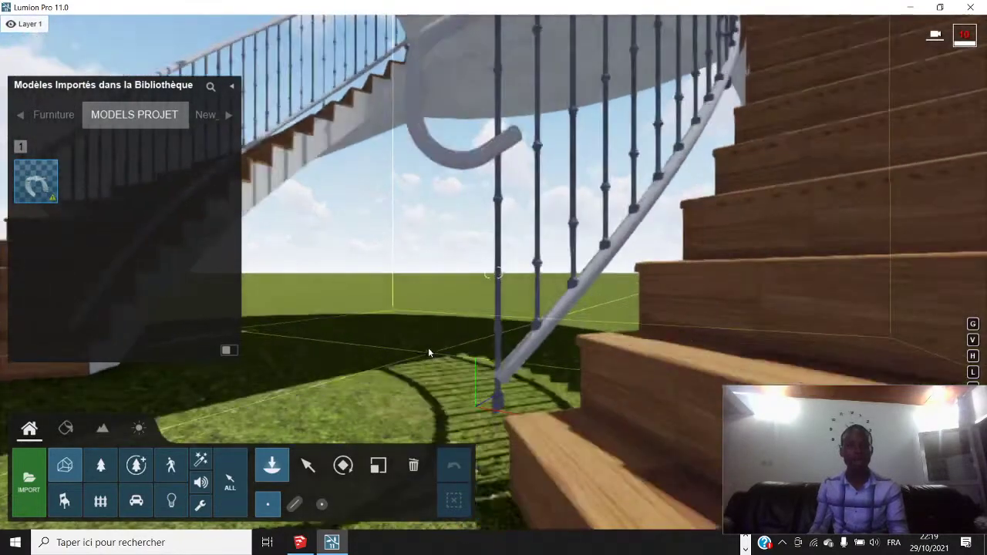
click(426, 346)
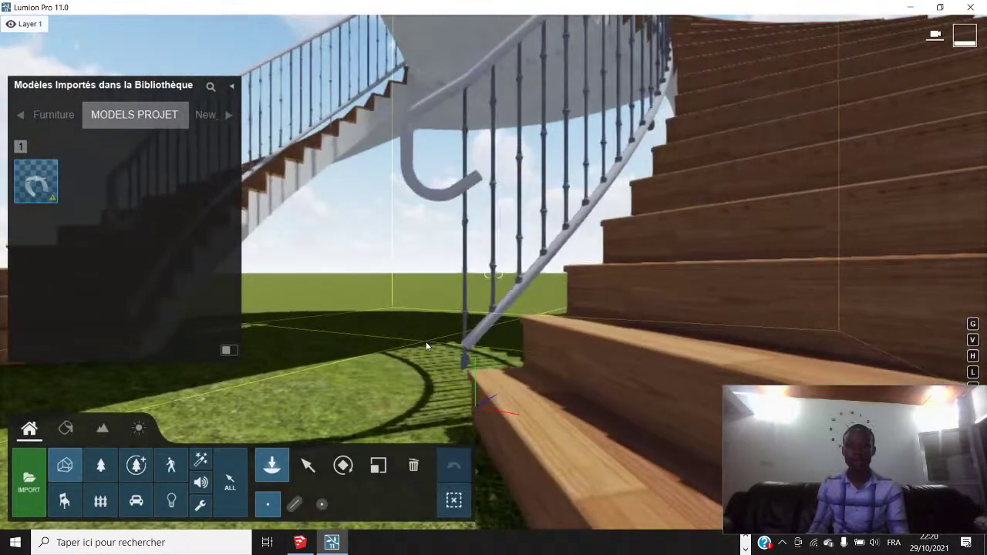
scroll(426, 347, down, 3)
scroll(437, 365, down, 3)
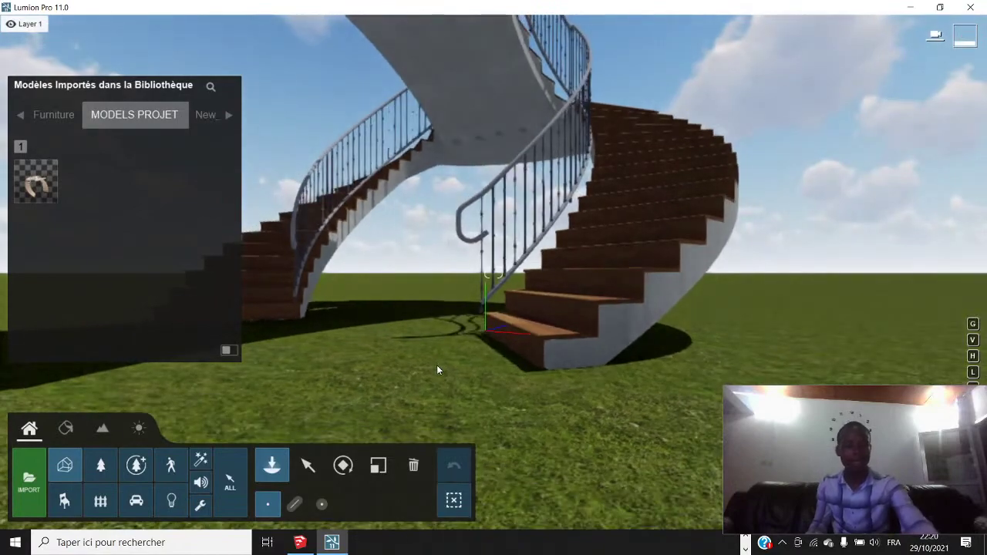
scroll(436, 365, down, 4)
scroll(436, 365, down, 5)
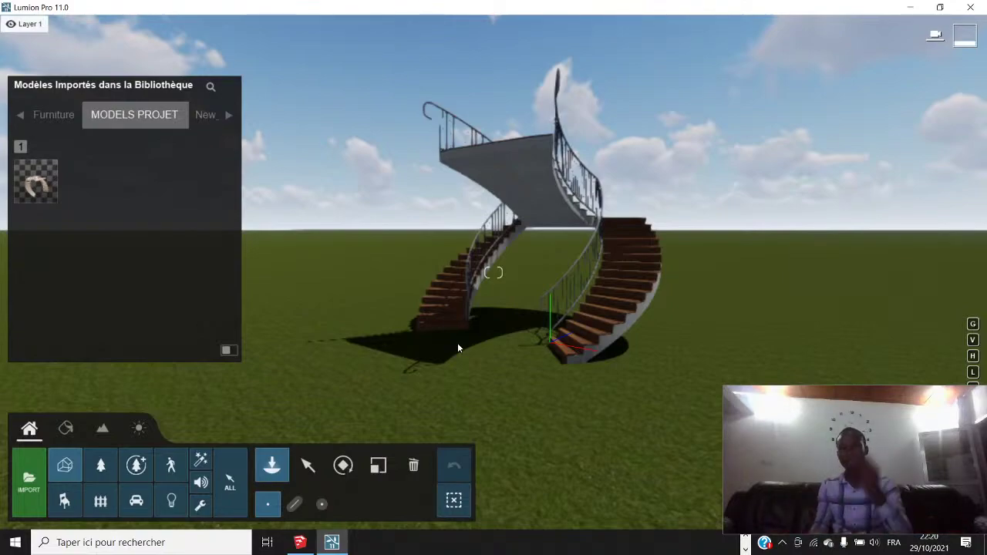
Switch to ARCHICAD and select both railings of the double staircase in the 3D view
drag(769, 479, 552, 474)
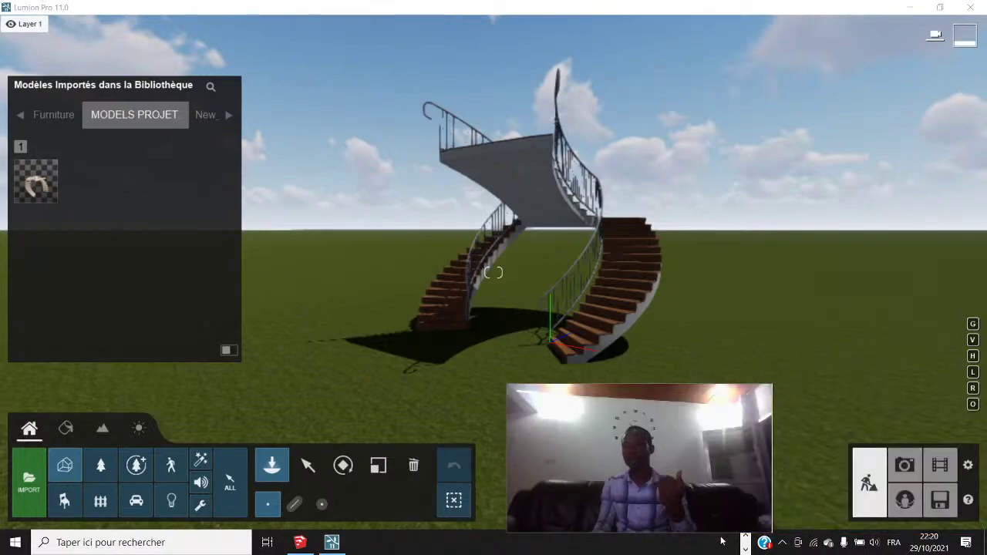
click(745, 539)
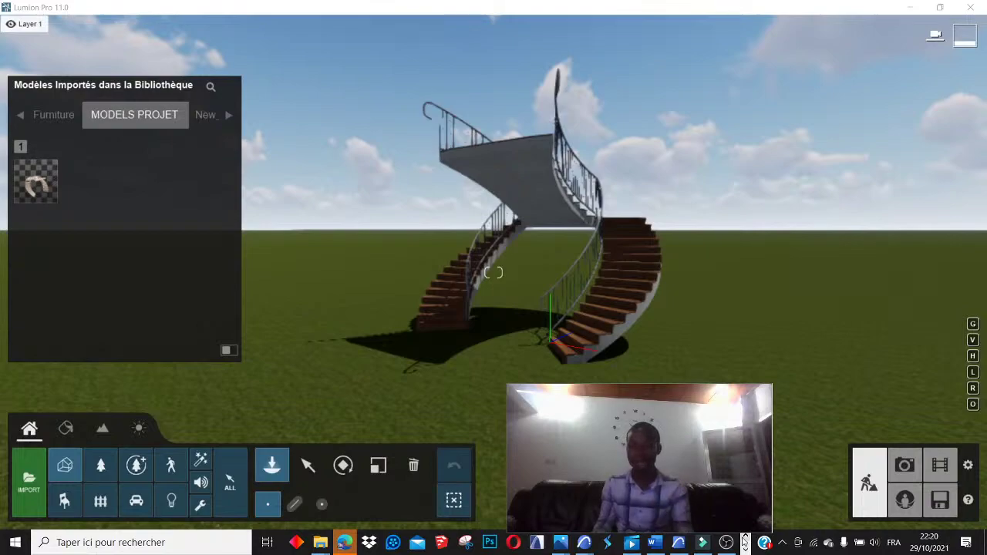
key(alt+Tab)
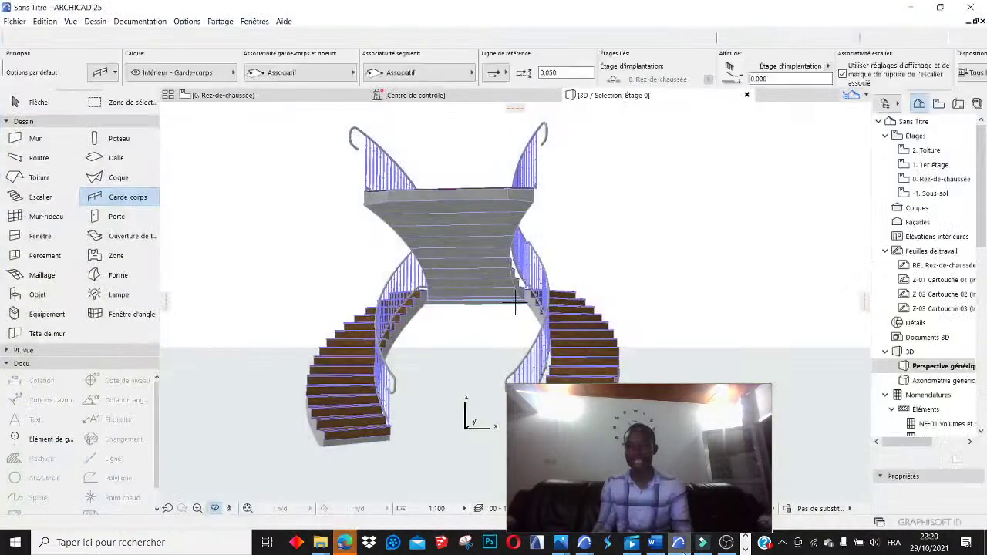
drag(465, 246, 448, 269)
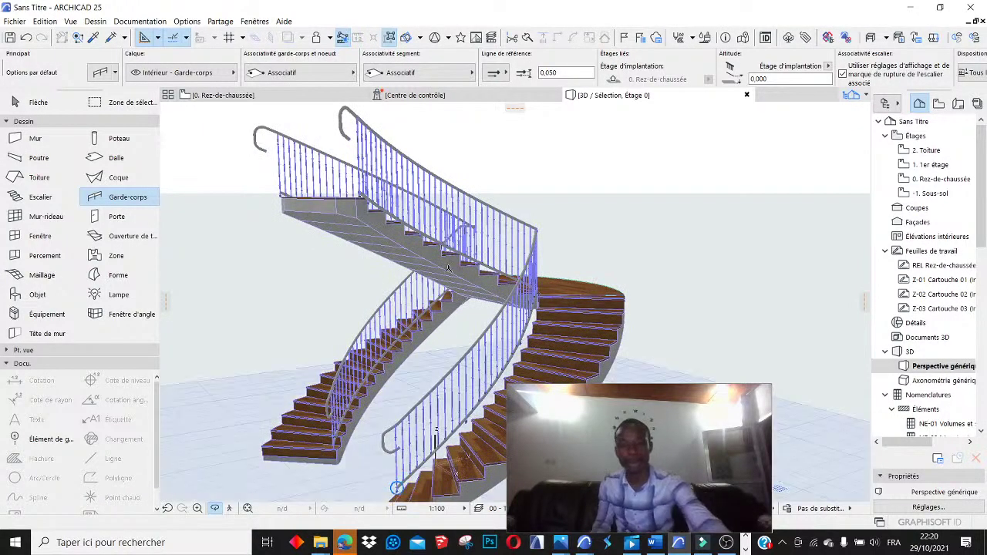
click(519, 228)
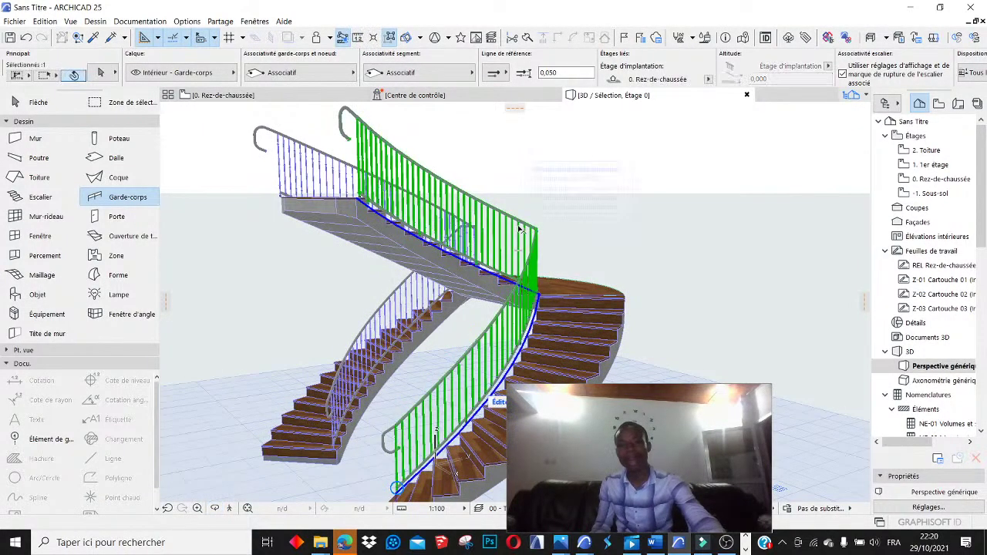
shift+click(336, 166)
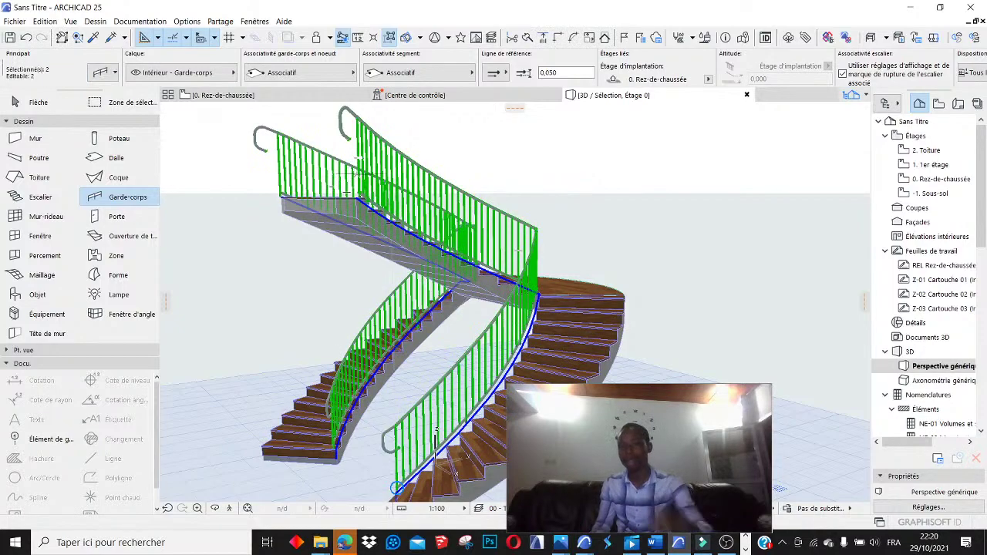
Apply the railing favourite "04 - Garde-corps en verre avec fermeture de dalle" to both selected railings
click(100, 72)
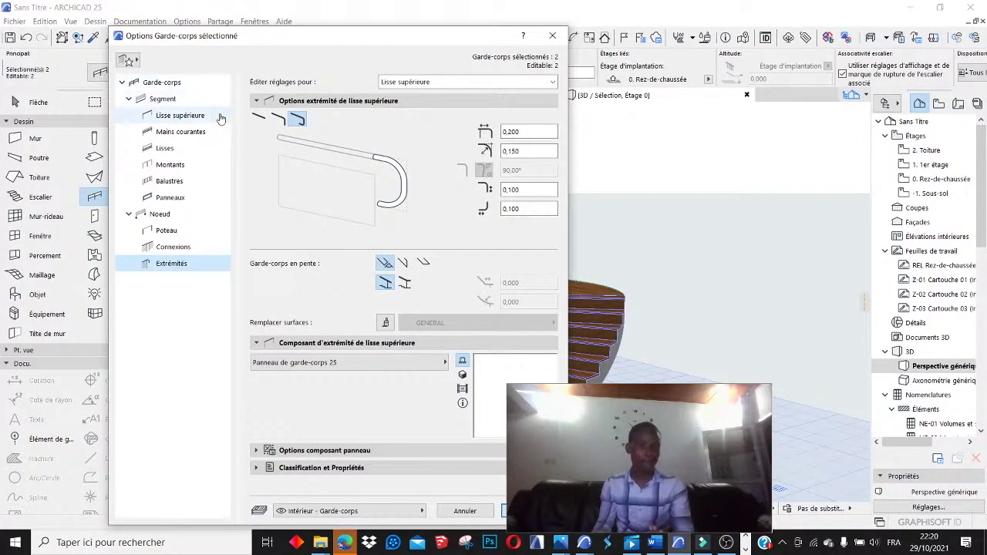
click(129, 63)
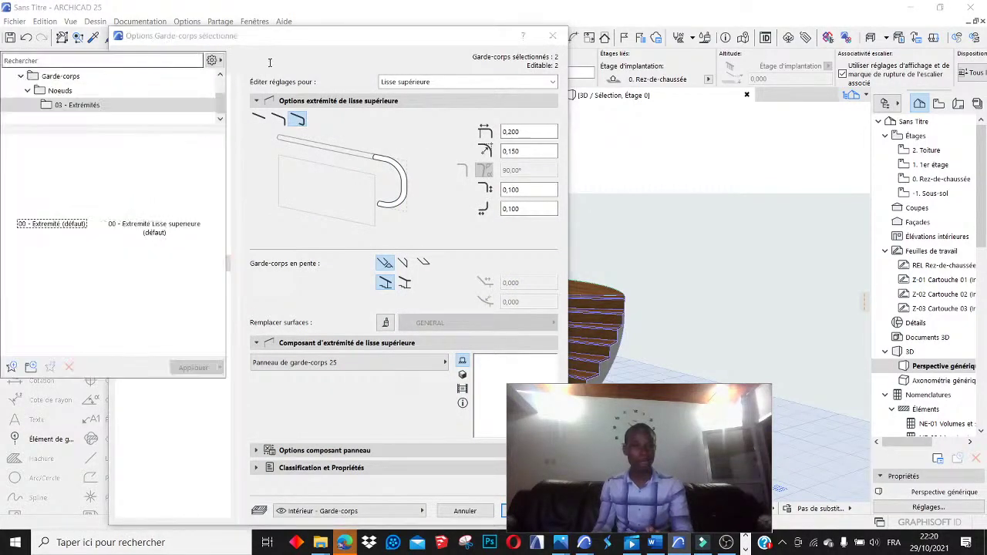
click(192, 83)
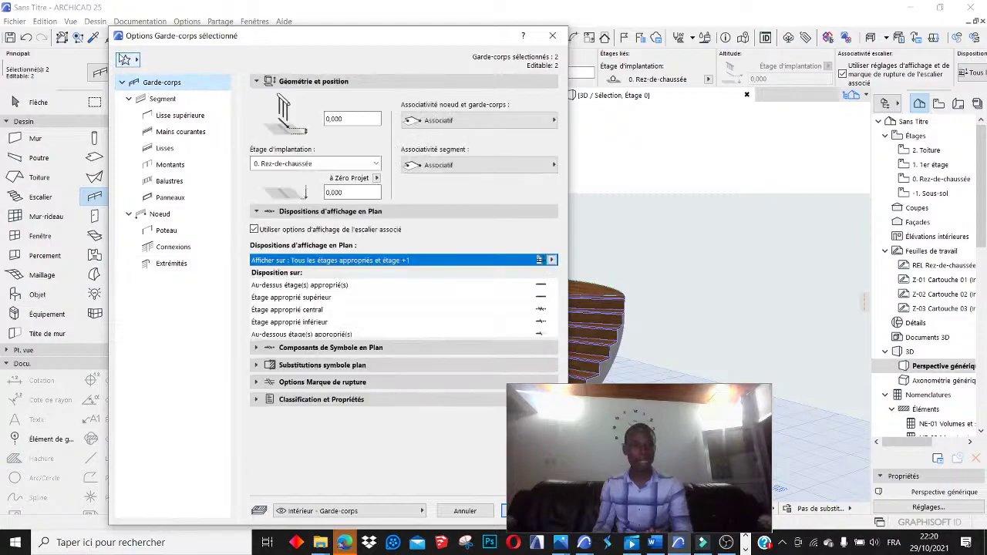
click(125, 60)
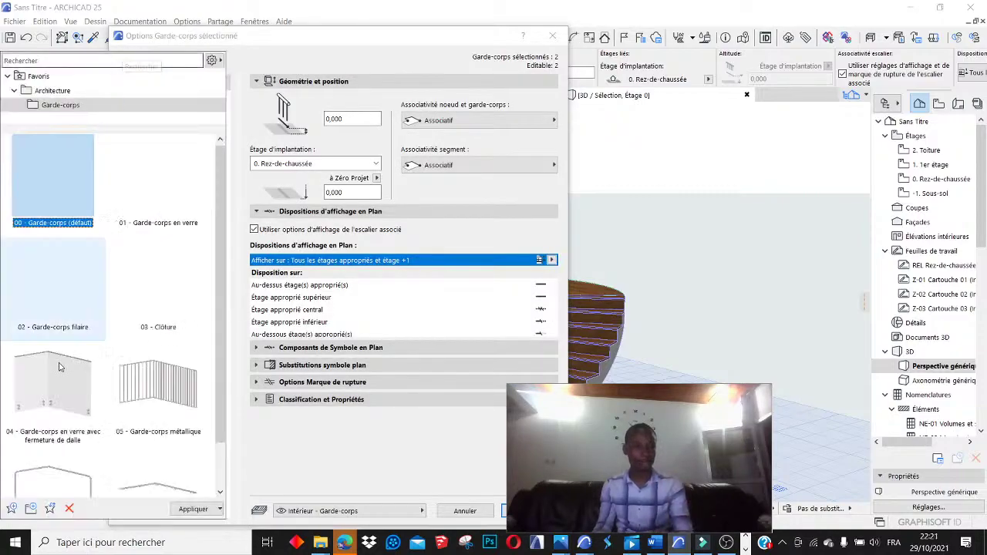
double_click(63, 388)
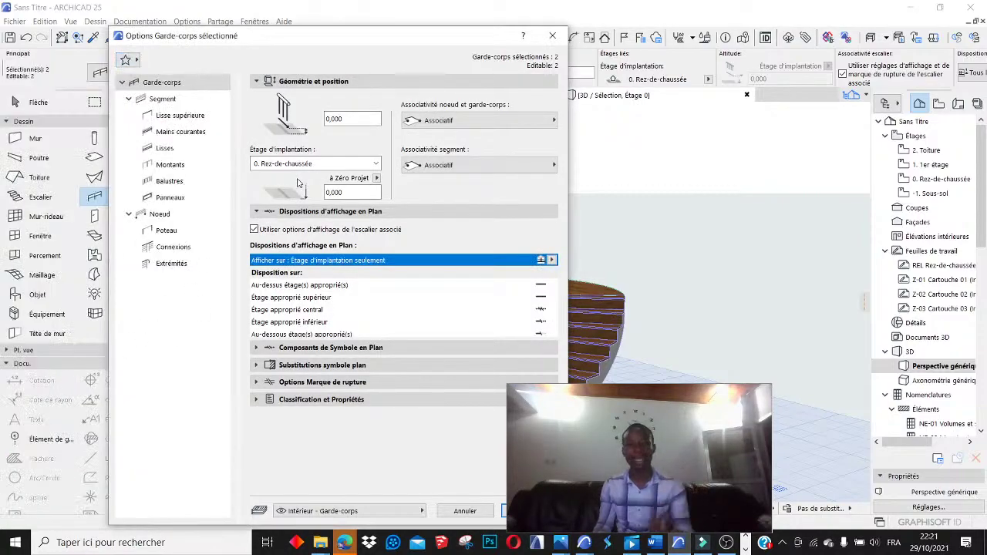
Set the railing panels' offset from the segment base to 0, accept the settings, and deselect the railings
drag(355, 39, 291, 28)
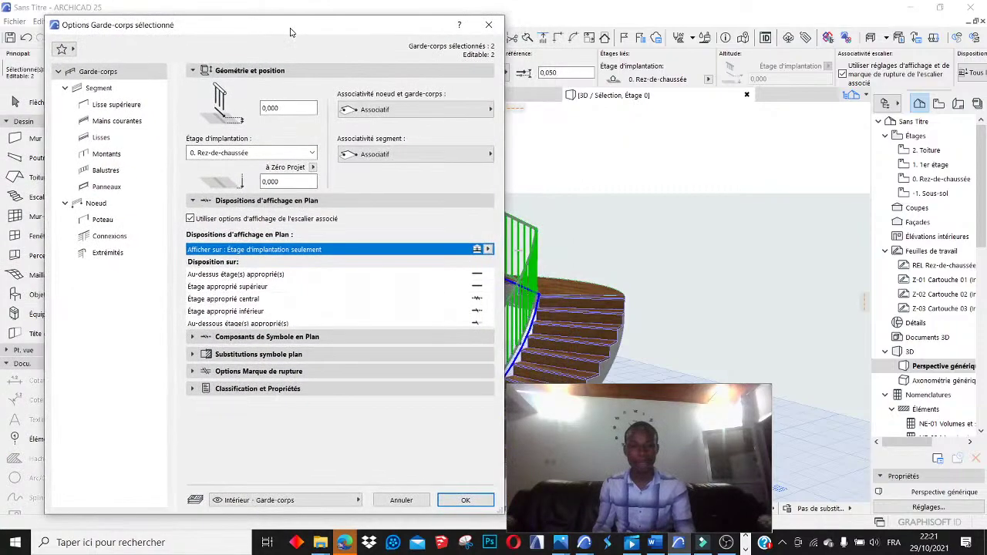
click(98, 88)
click(106, 187)
click(355, 285)
text(0)
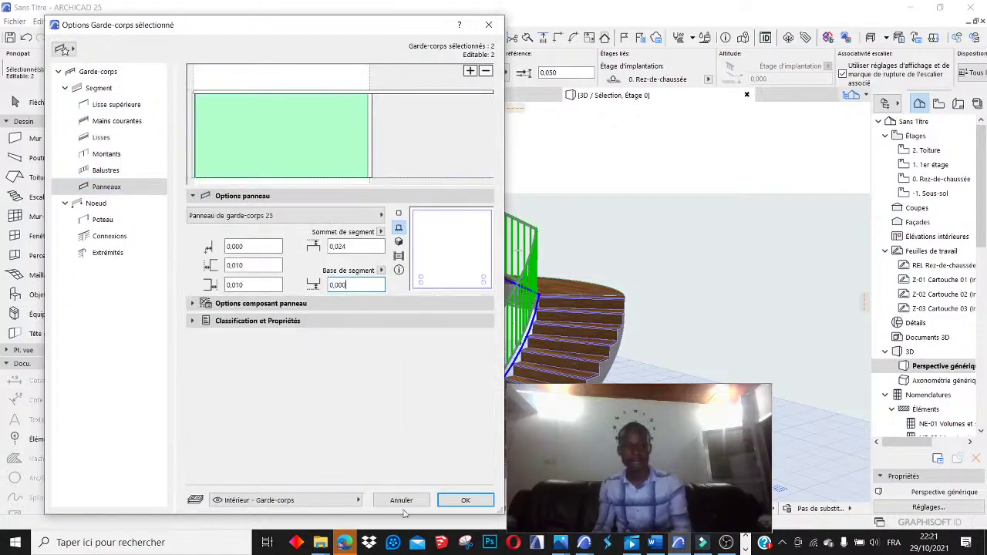
click(465, 500)
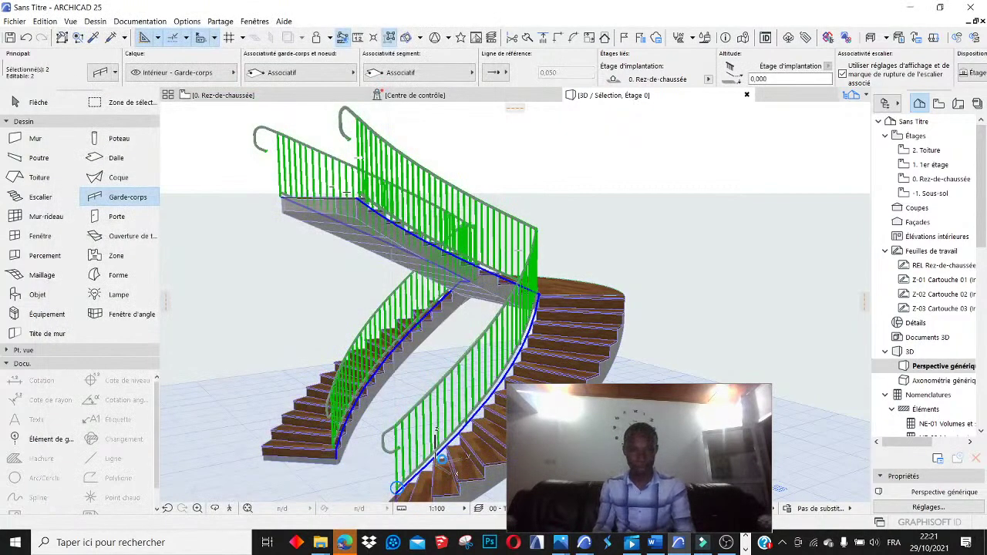
scroll(475, 295, down, 2)
scroll(476, 296, down, 1)
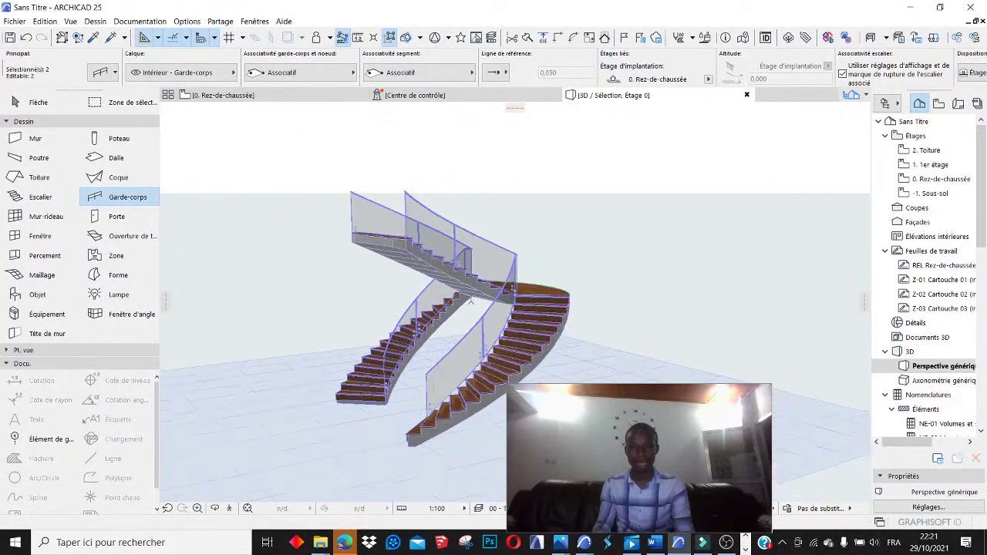
scroll(476, 296, up, 3)
scroll(476, 296, down, 1)
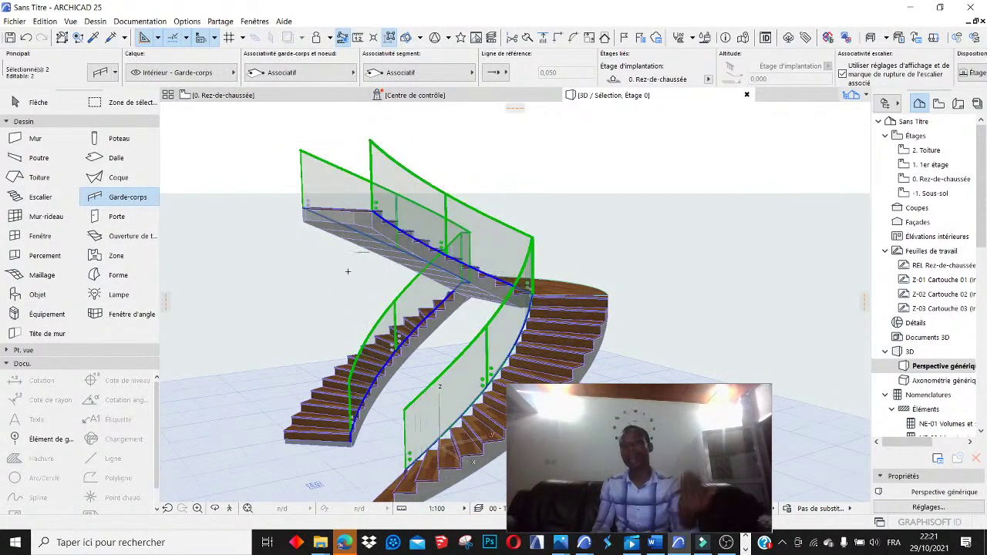
key(Escape)
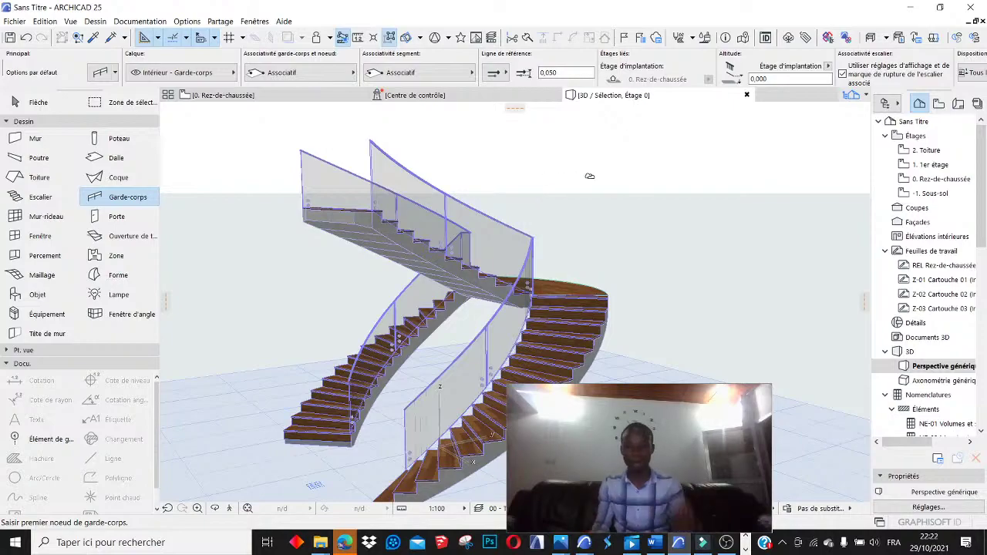
Save the 3D view as a SketchUp 2016 file, overwriting ESCALIER PERSONNALIER AVEC ARCHICAD 25.skp on the D: drive
click(17, 22)
click(62, 117)
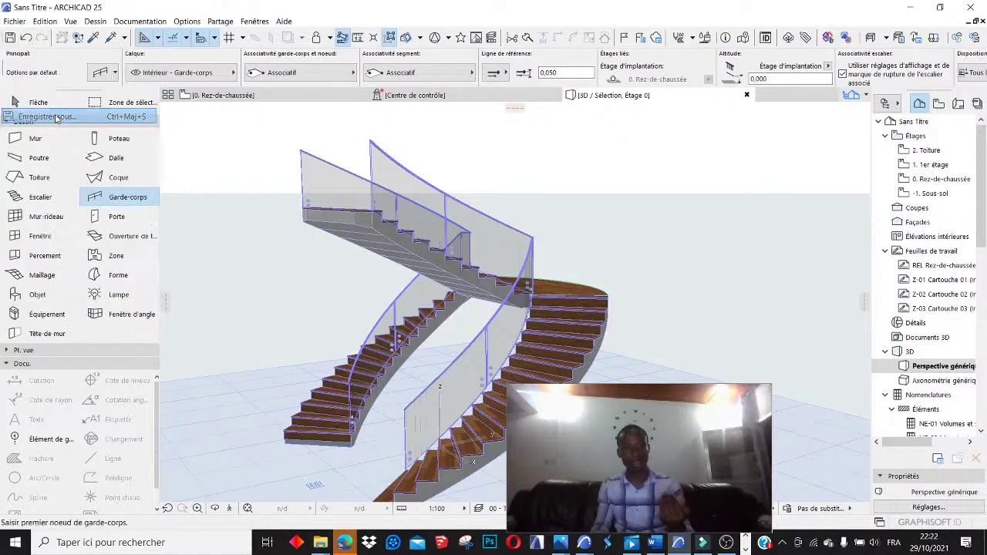
scroll(382, 205, down, 3)
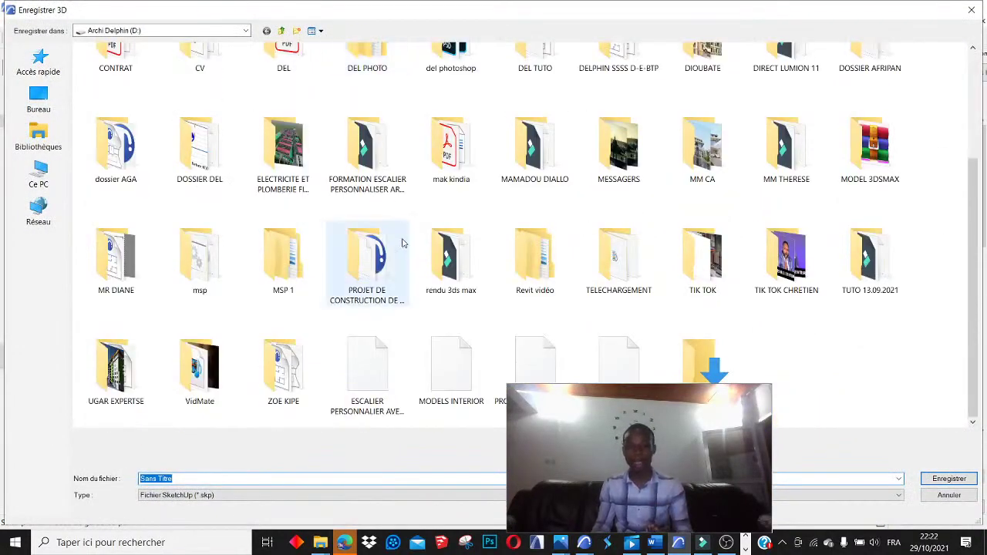
click(383, 370)
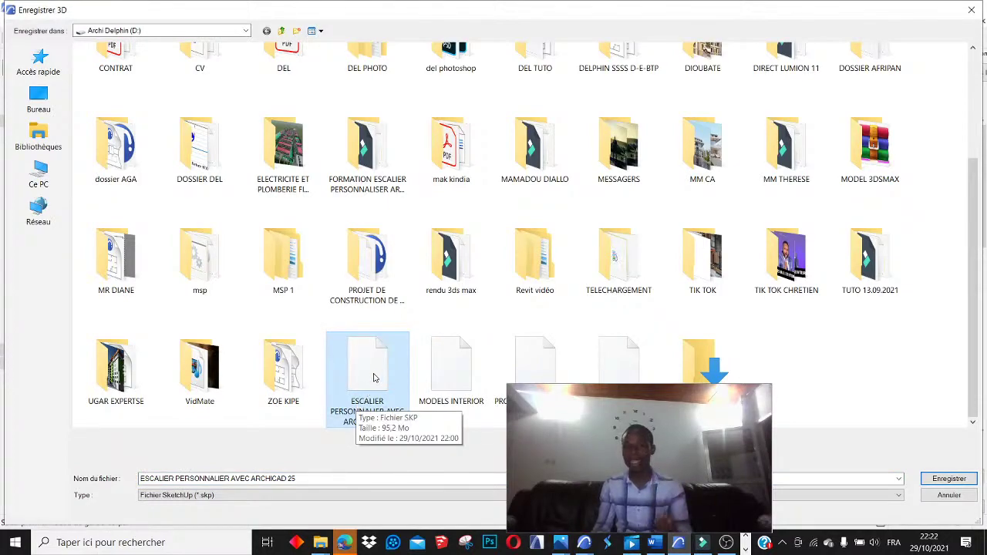
click(972, 482)
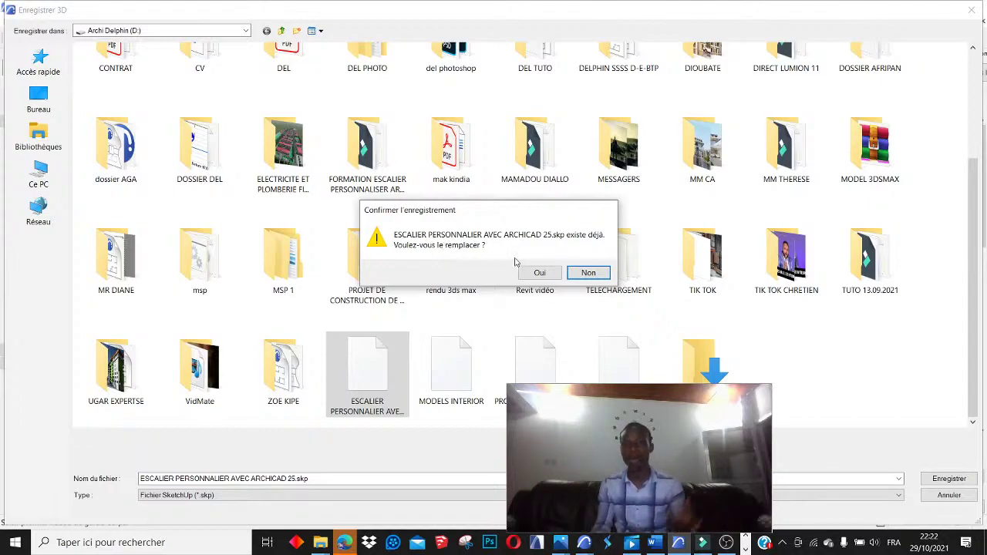
click(540, 273)
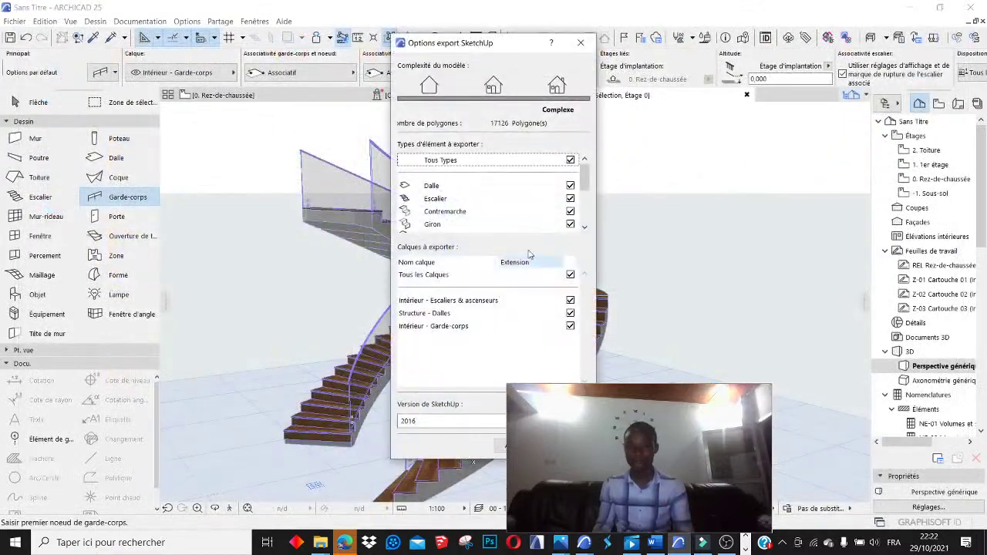
drag(464, 48, 317, 57)
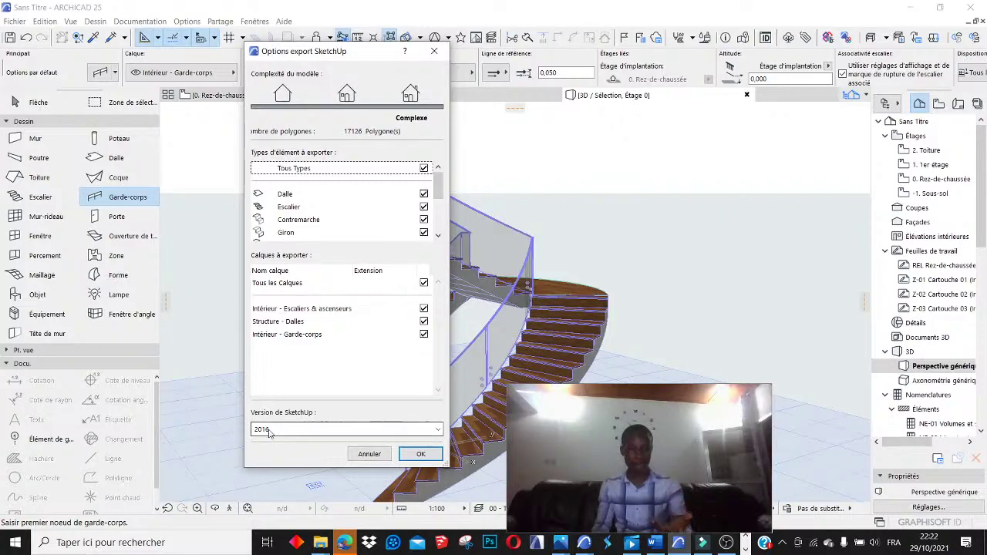
click(419, 455)
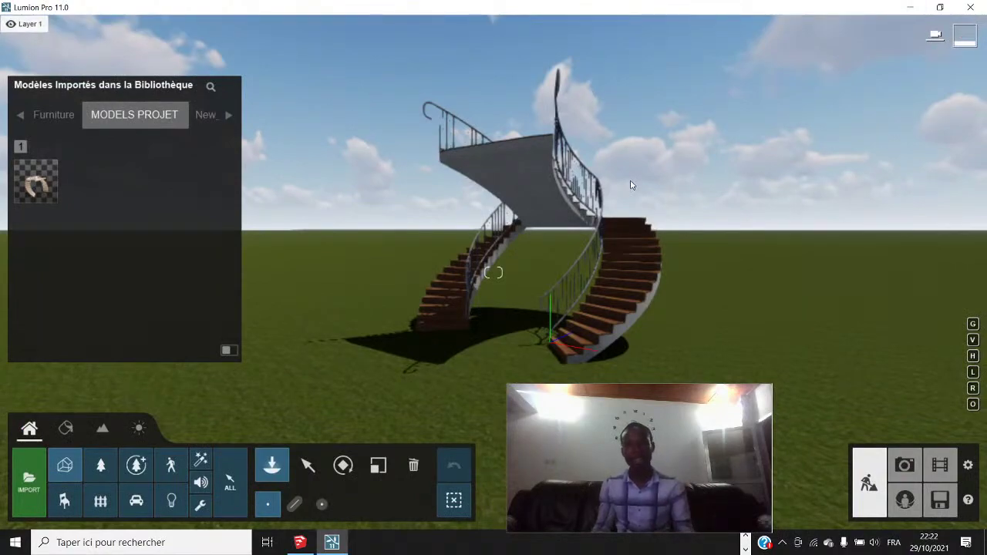
Switch to Lumion, select the placed staircase, and update the model from its re-exported source file
click(307, 465)
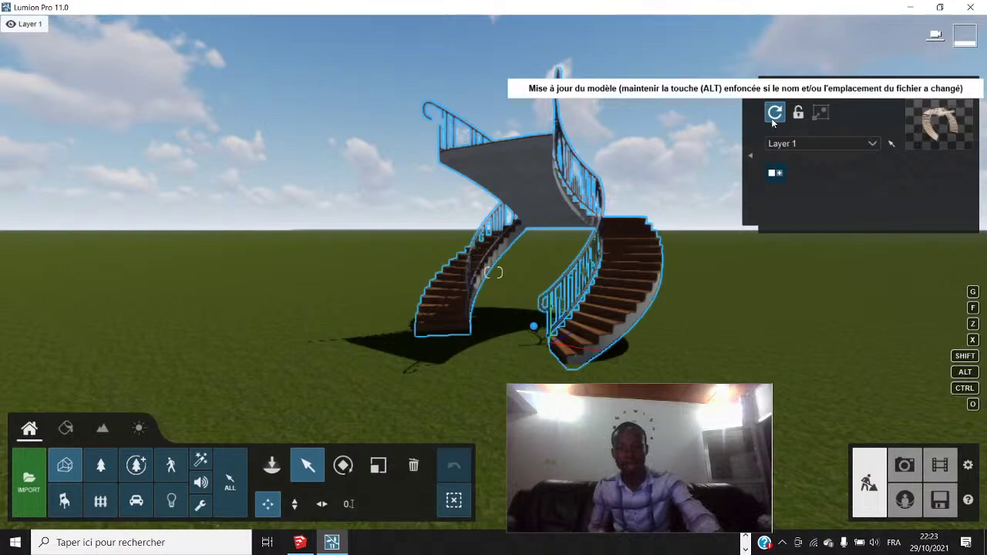
key(alt)
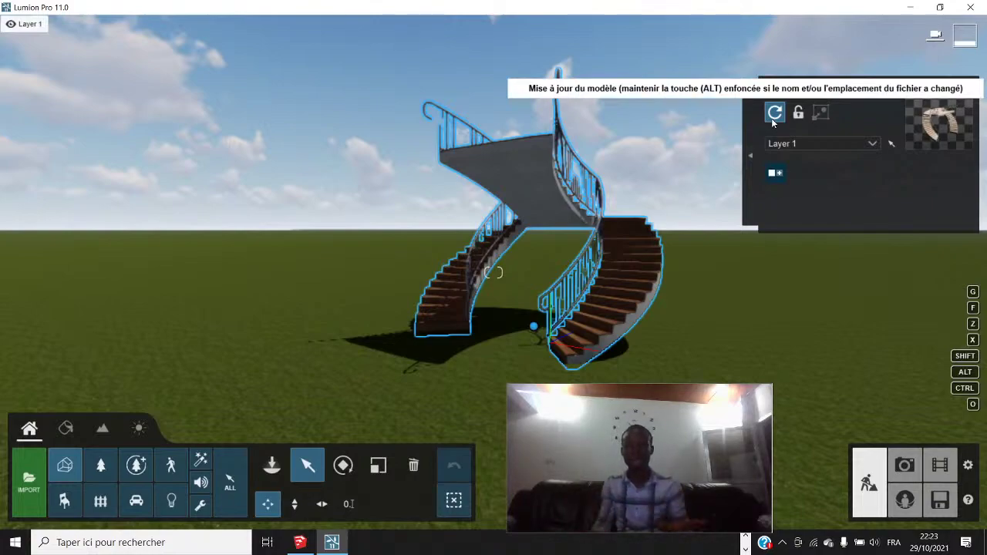
click(771, 116)
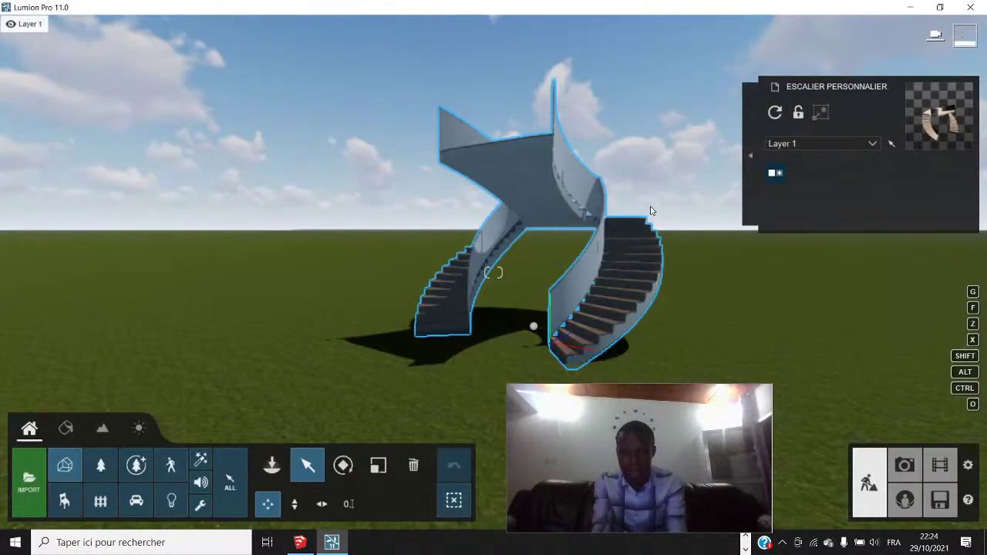
Examine the updated staircase's solid railings and wooden steps from near and far and from several angles
scroll(621, 247, up, 5)
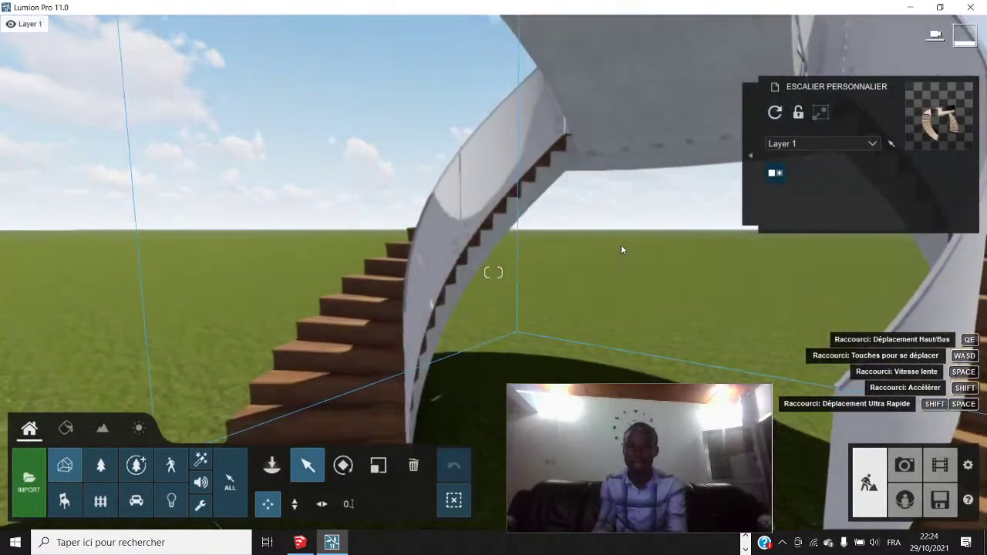
scroll(622, 244, down, 4)
scroll(621, 245, up, 4)
scroll(623, 245, down, 4)
right_drag(628, 237, 698, 230)
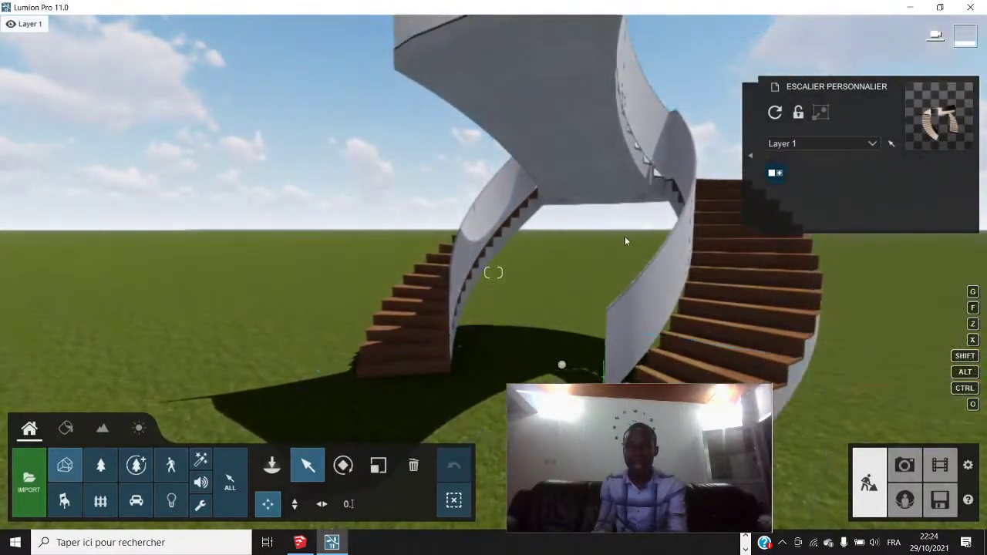
right_drag(571, 249, 598, 249)
scroll(599, 252, down, 2)
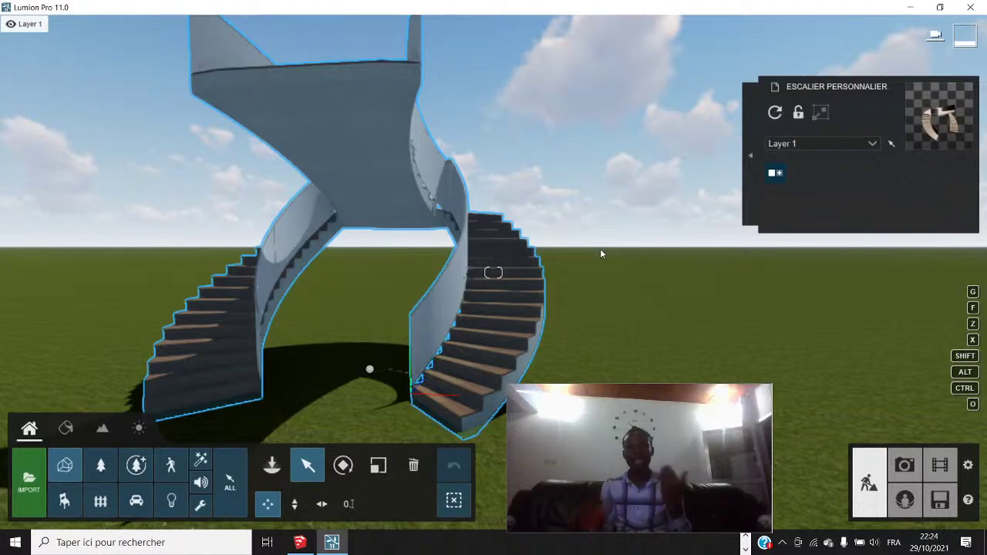
scroll(600, 249, down, 3)
scroll(471, 272, up, 1)
scroll(466, 273, up, 2)
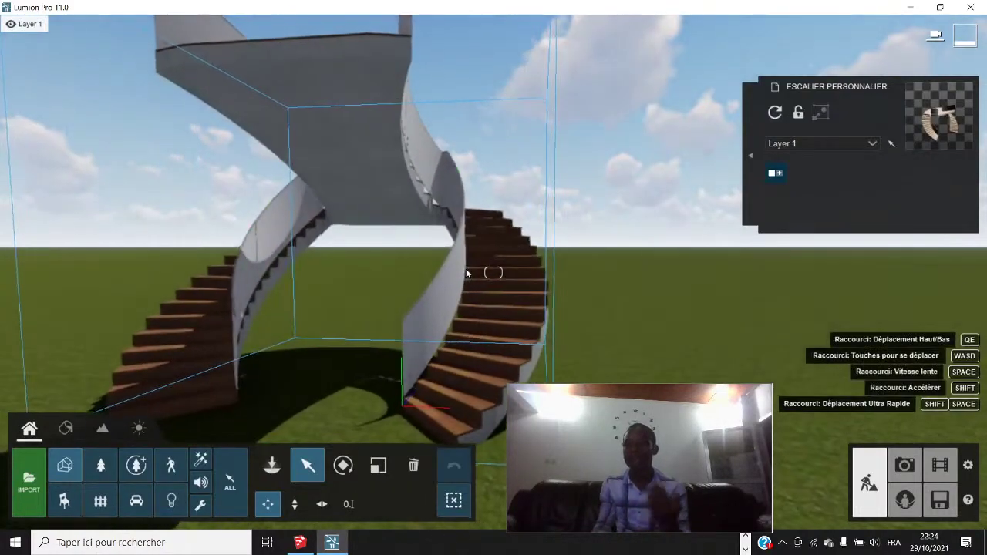
click(466, 274)
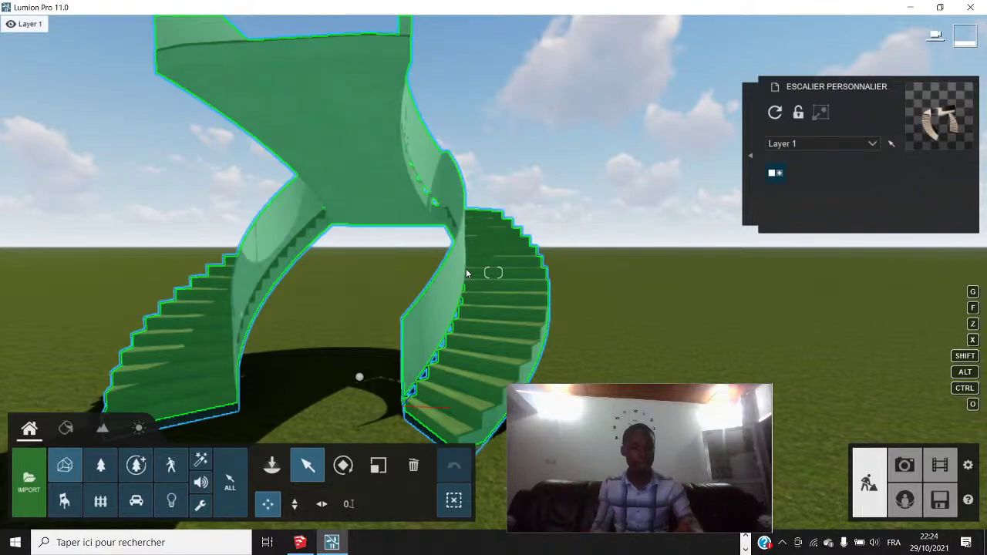
right_drag(689, 186, 429, 174)
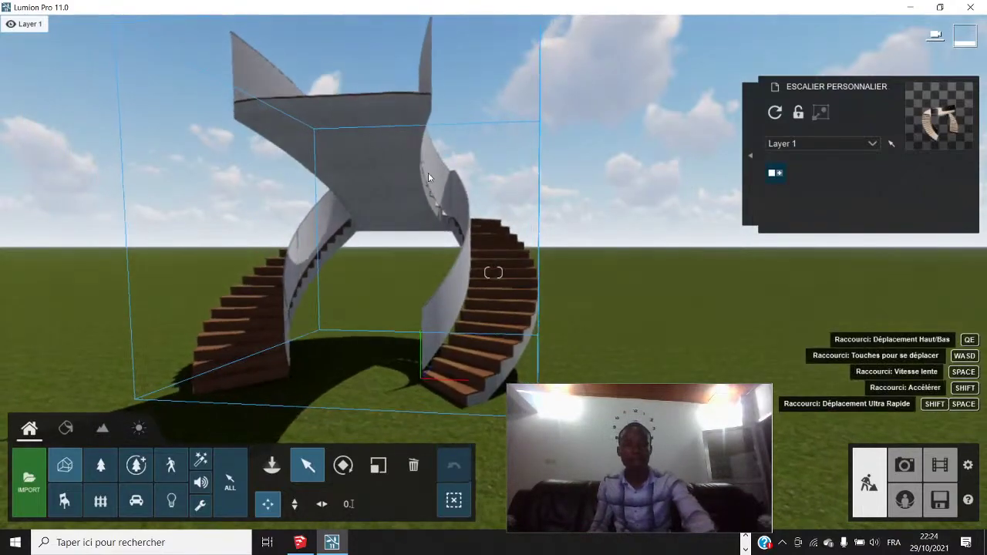
Start re-importing the selected staircase from a new file and open the DOSSIER DEL folder on the D: drive
click(776, 114)
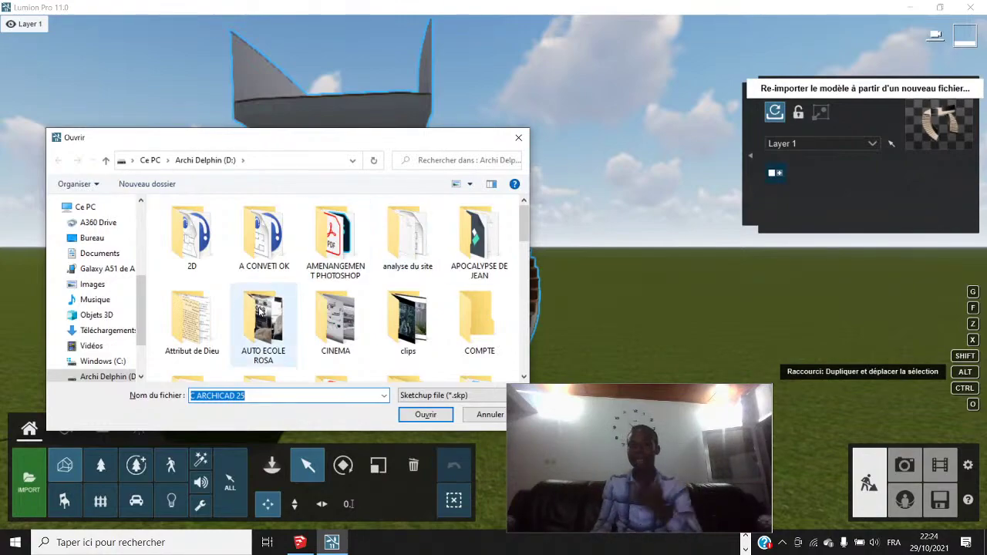
click(114, 376)
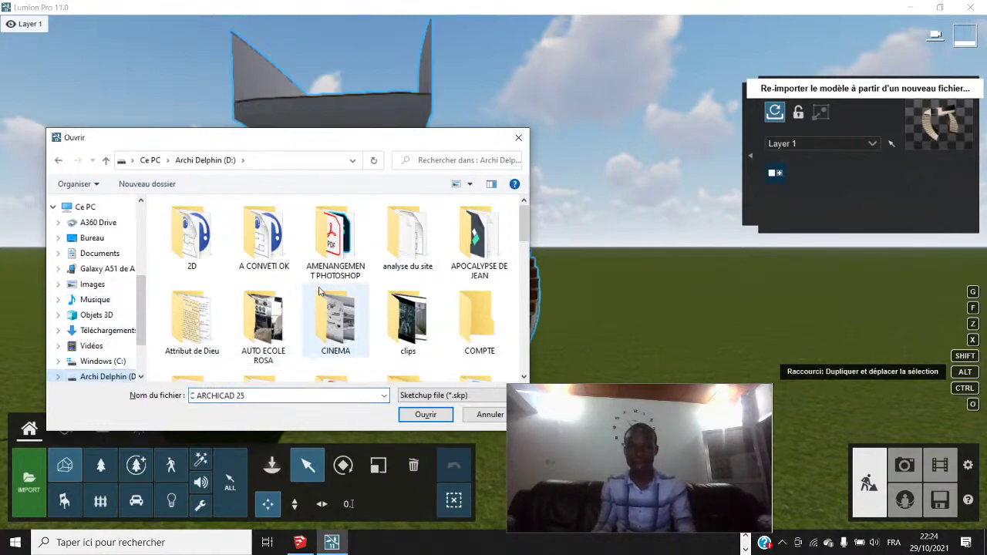
scroll(320, 291, down, 5)
scroll(396, 270, down, 1)
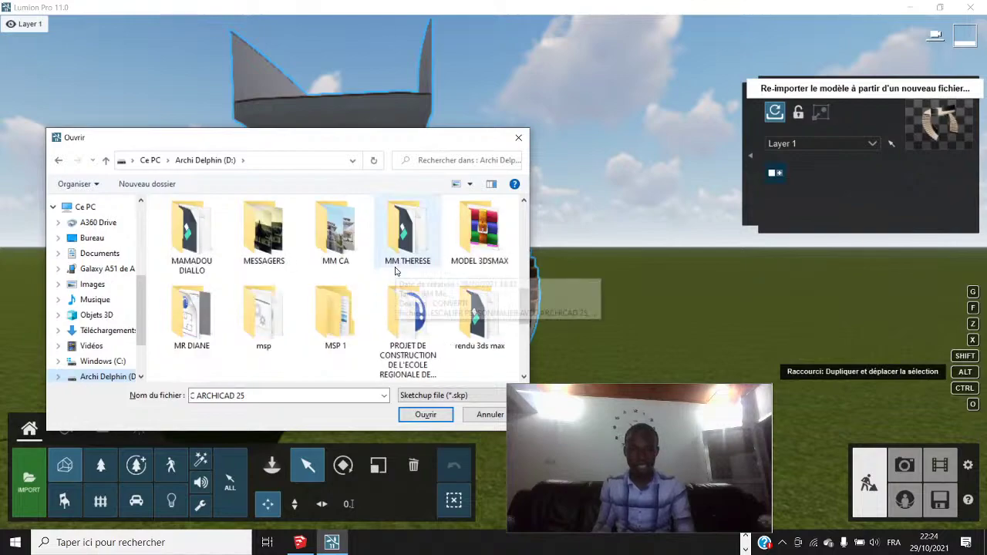
scroll(396, 270, down, 2)
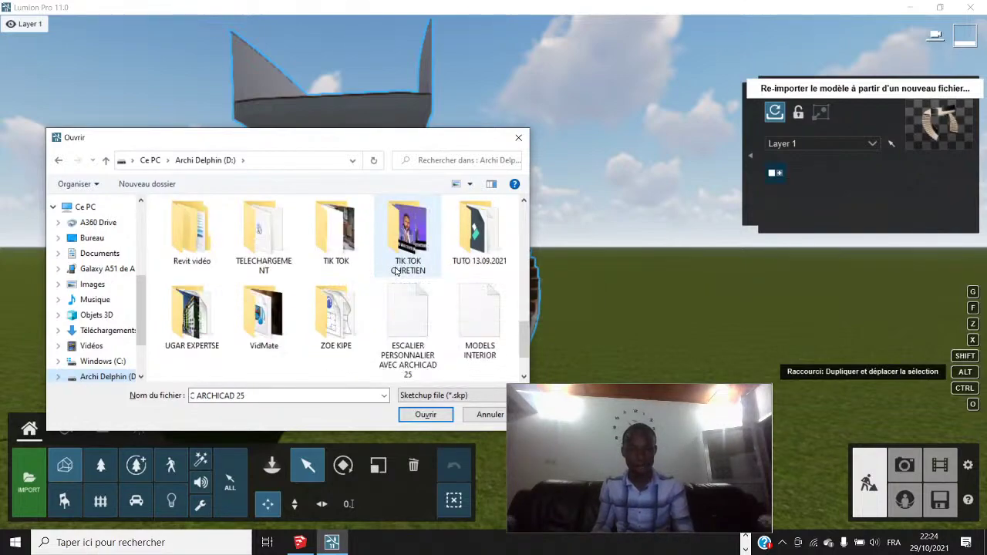
scroll(395, 270, down, 1)
scroll(396, 270, up, 1)
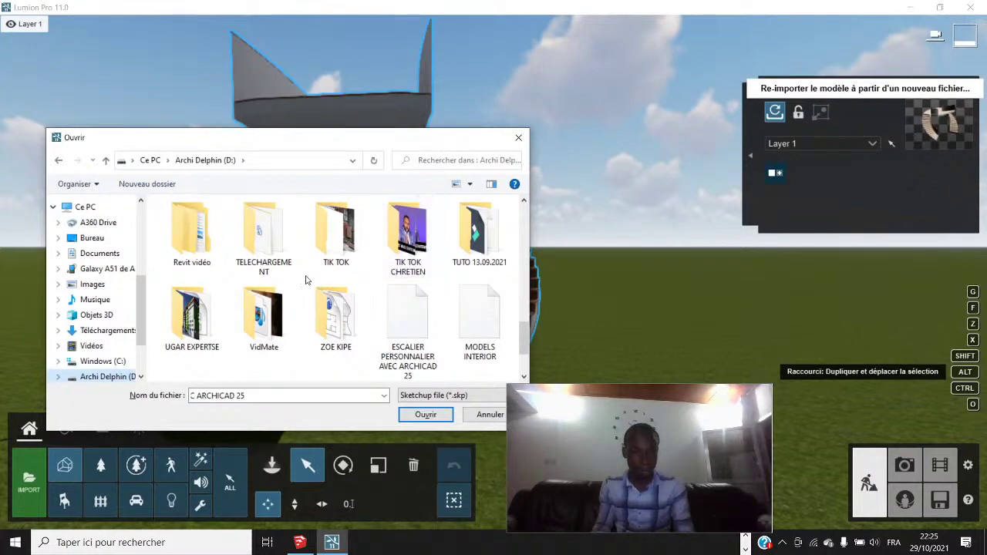
scroll(307, 279, up, 2)
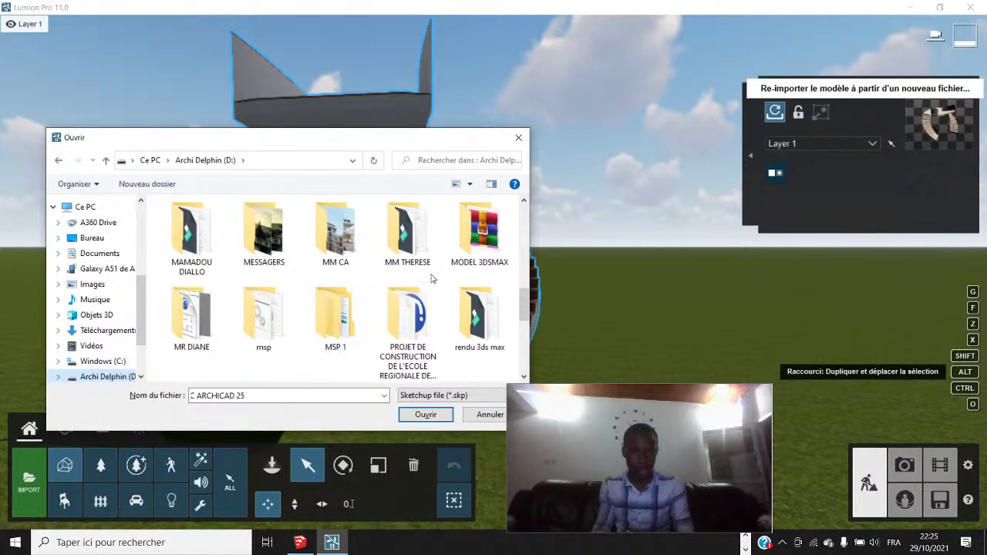
scroll(431, 276, up, 2)
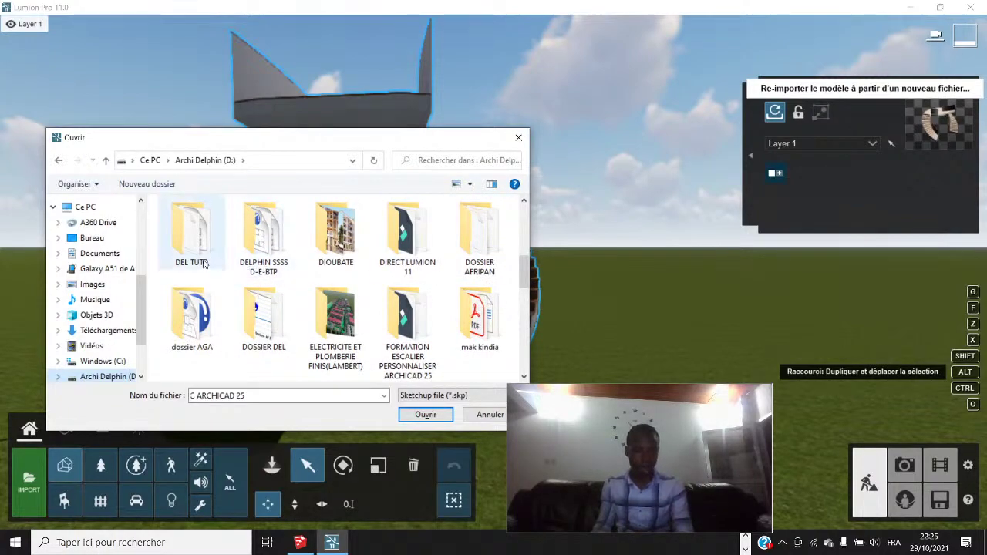
scroll(307, 297, up, 1)
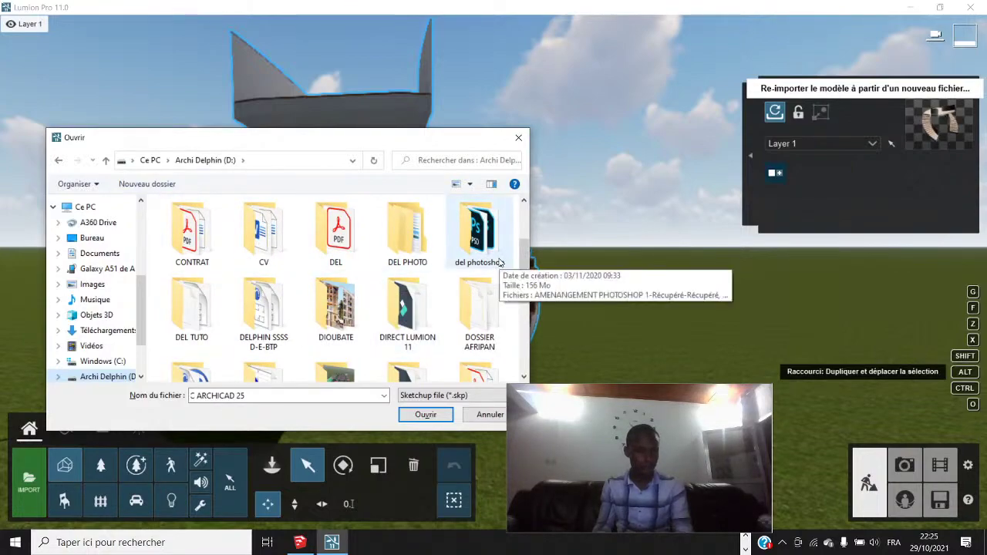
scroll(452, 282, up, 1)
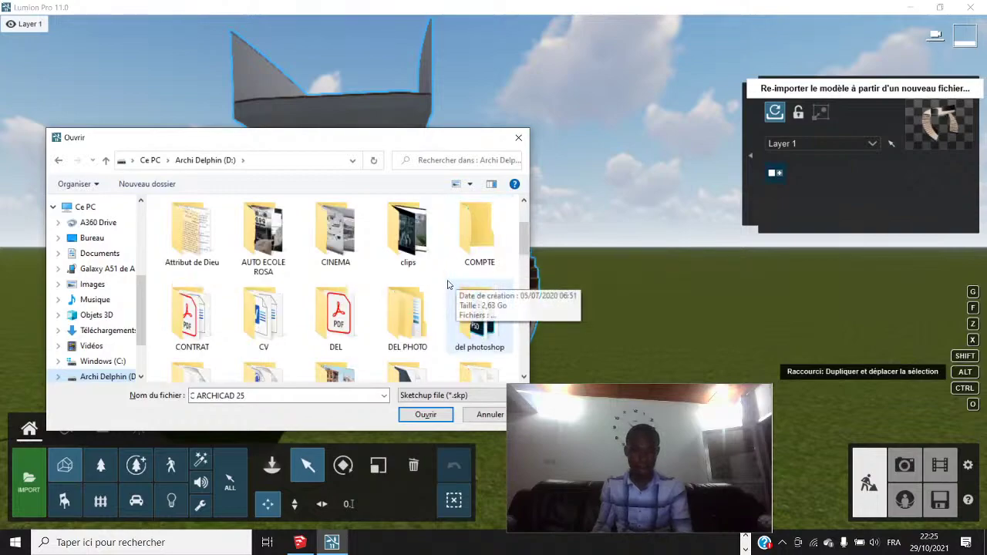
scroll(448, 286, down, 3)
scroll(448, 285, up, 1)
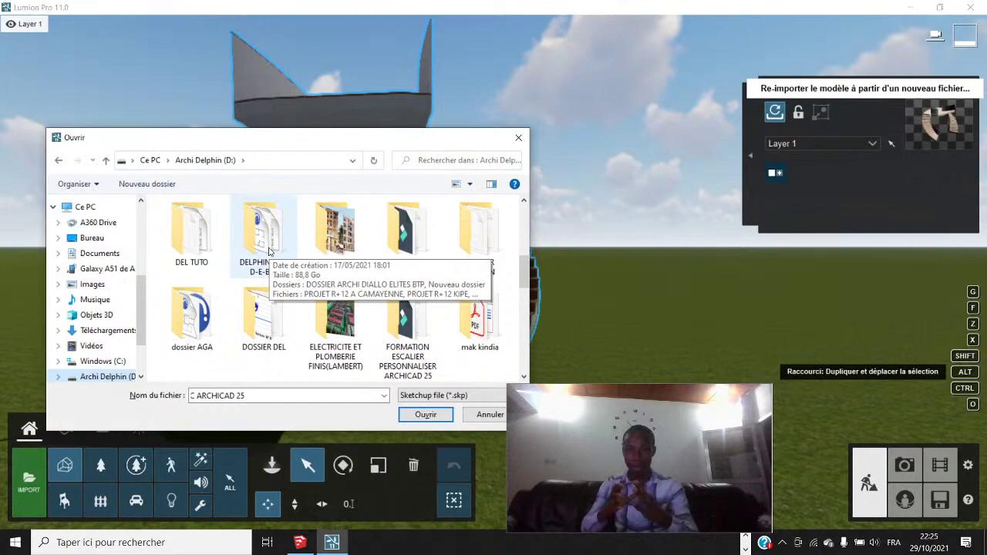
click(279, 323)
double_click(279, 324)
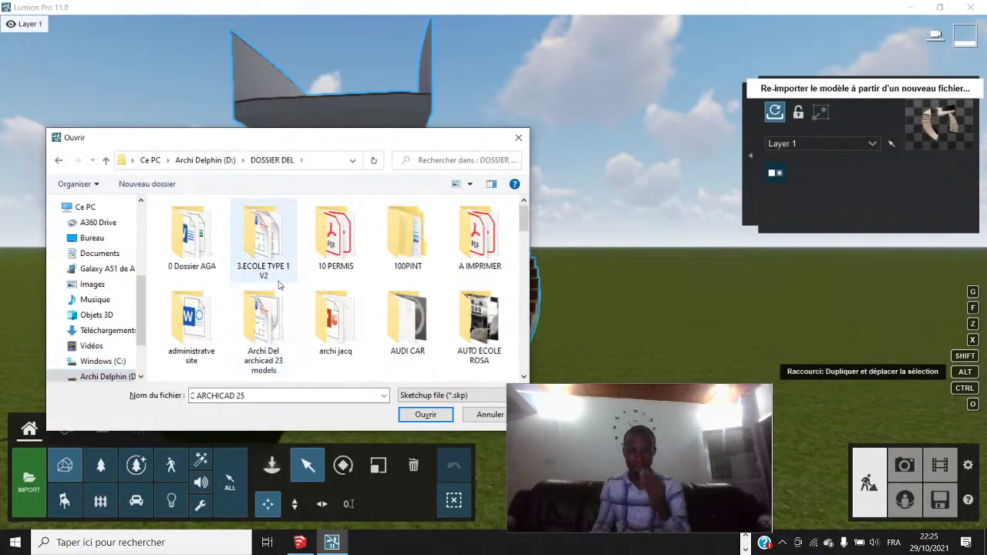
Browse the folders in DOSSIER DEL and open the BIBLIO VRAY library folder
scroll(280, 284, down, 1)
scroll(279, 286, up, 1)
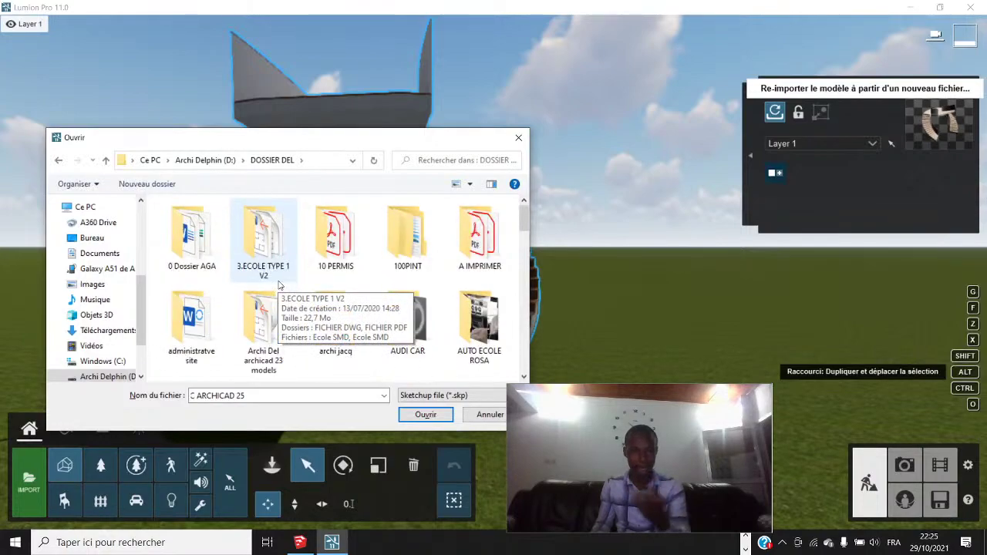
scroll(279, 286, down, 1)
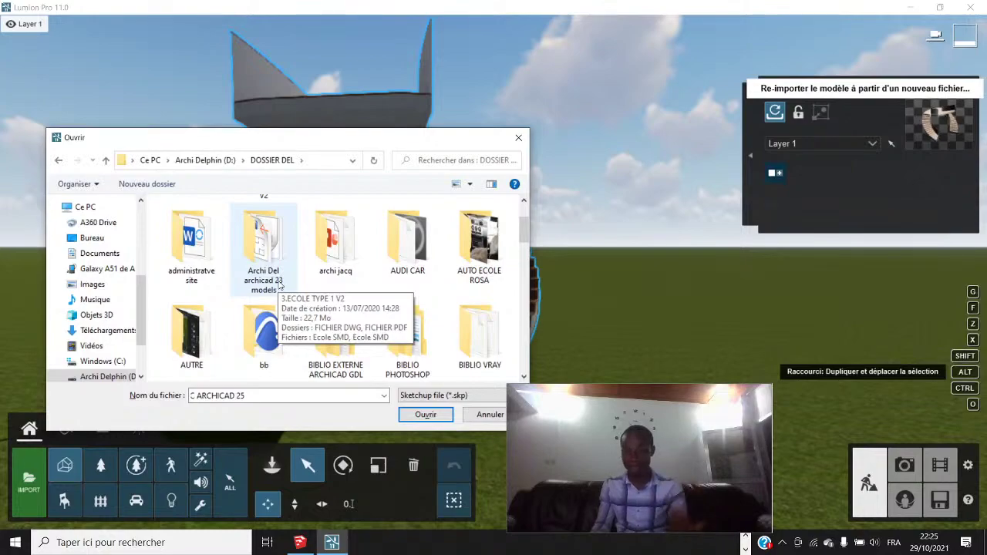
scroll(280, 285, down, 2)
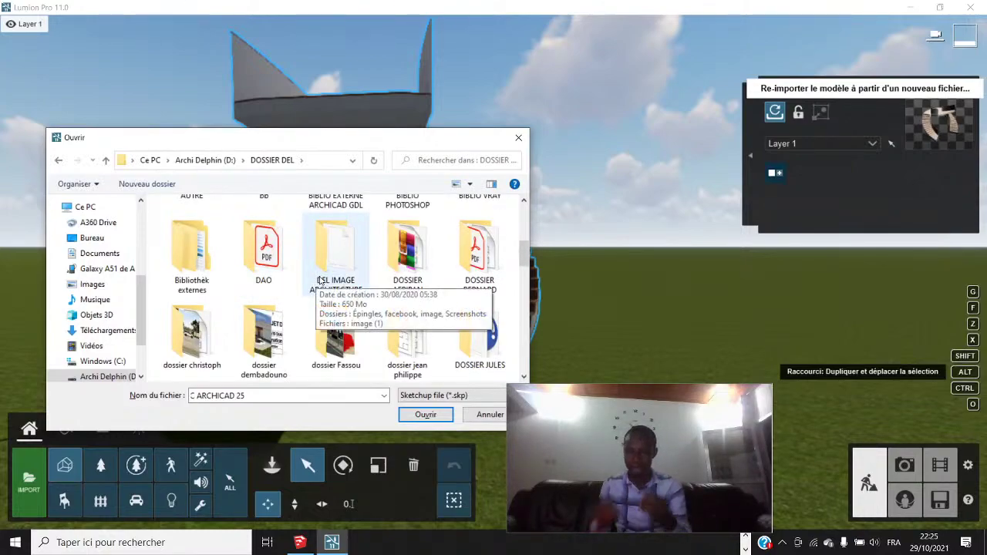
scroll(338, 279, down, 1)
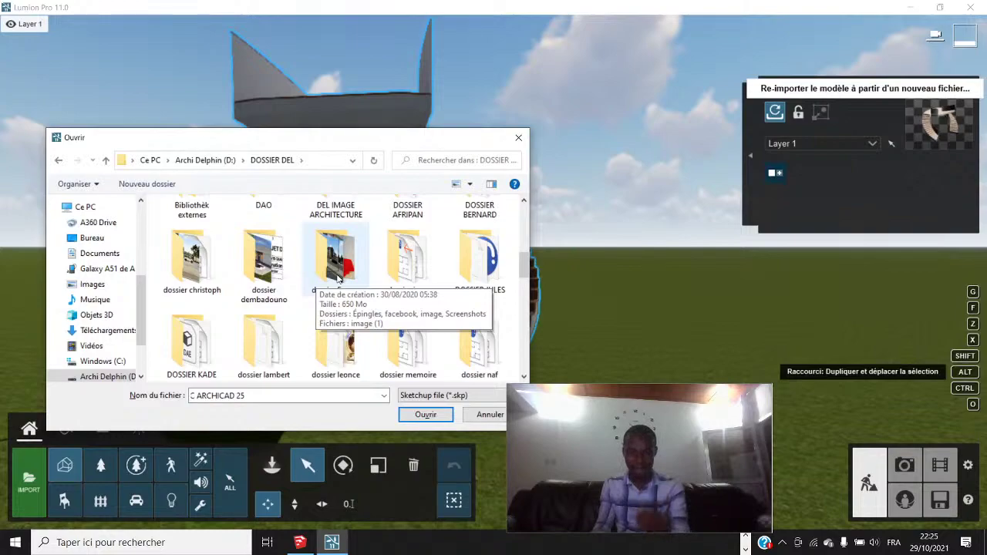
scroll(340, 281, down, 2)
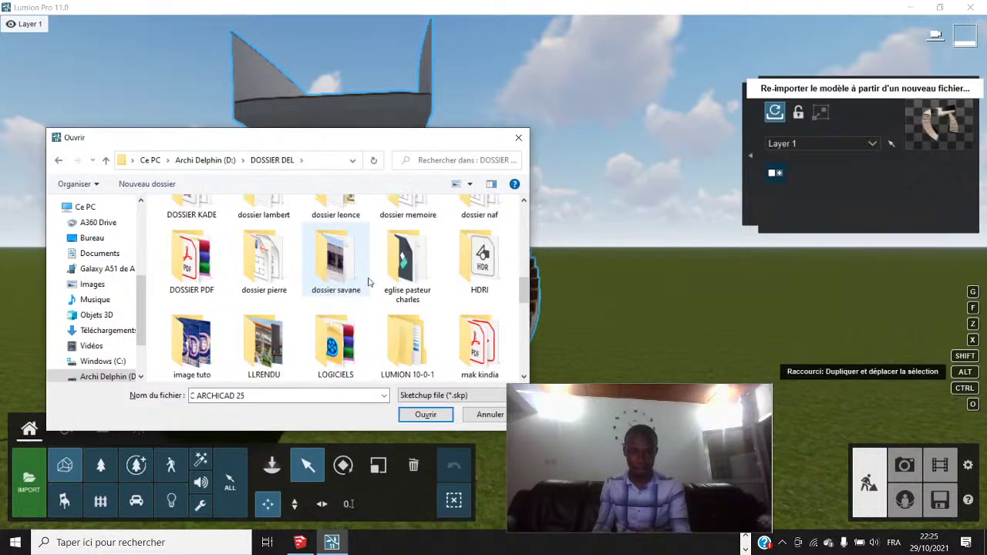
scroll(369, 282, up, 8)
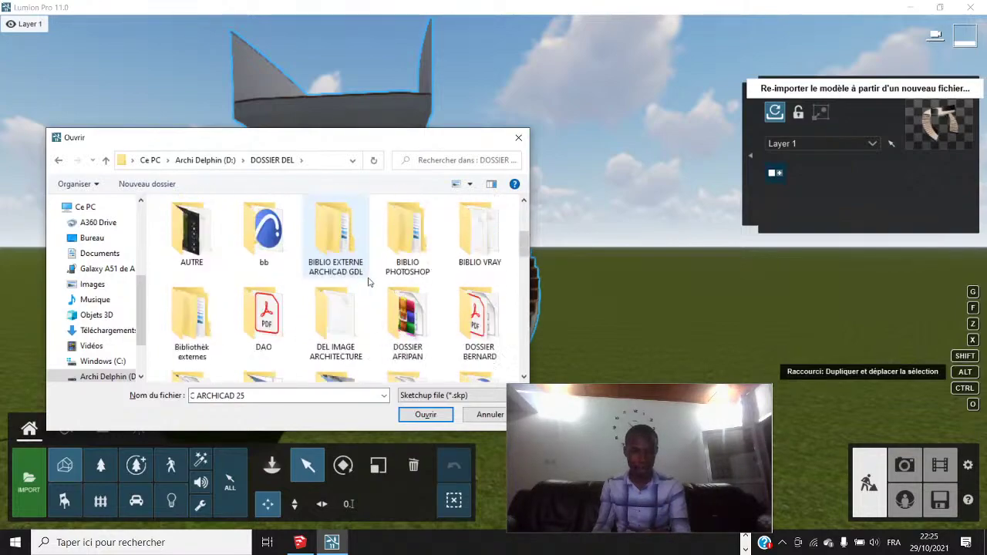
scroll(368, 283, down, 1)
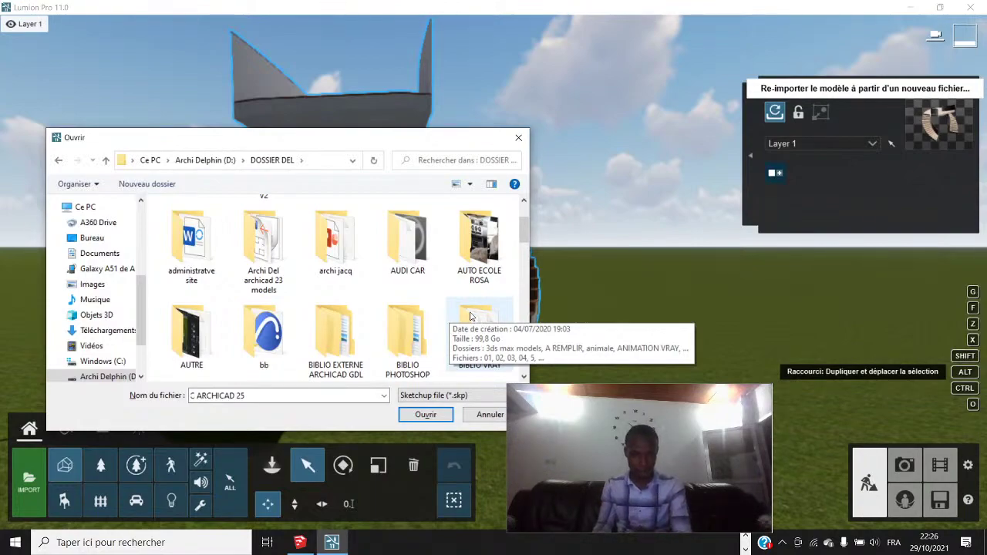
scroll(472, 316, down, 1)
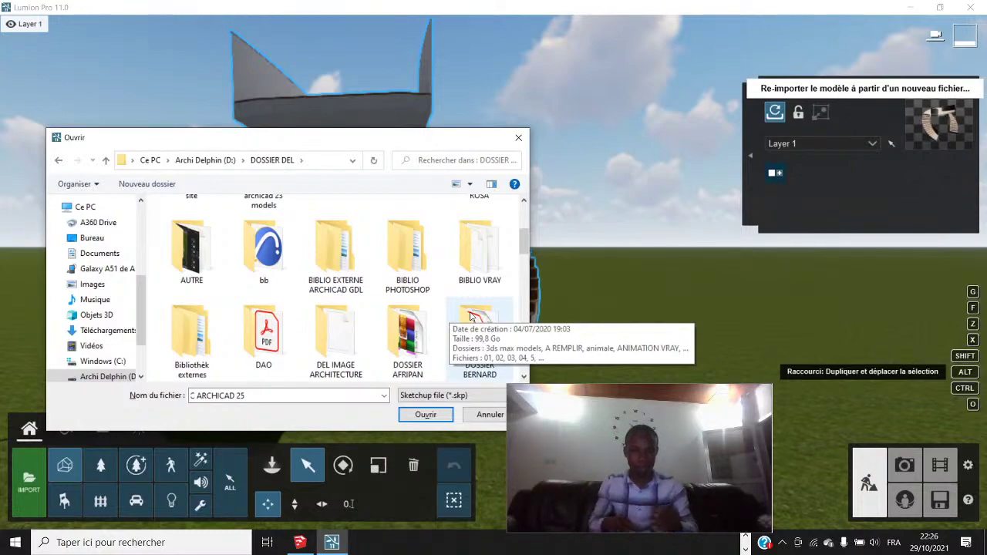
scroll(379, 308, down, 2)
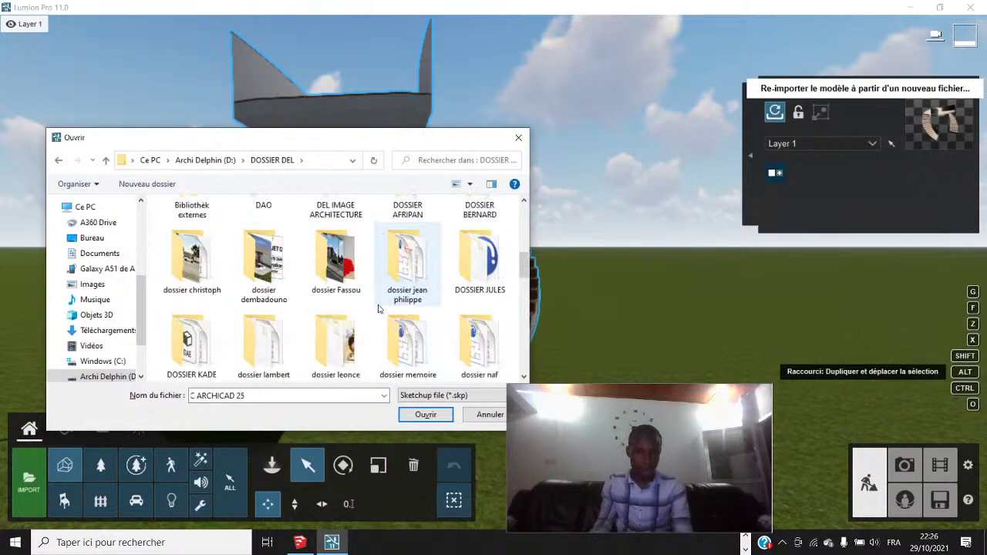
scroll(379, 309, down, 1)
scroll(379, 309, up, 5)
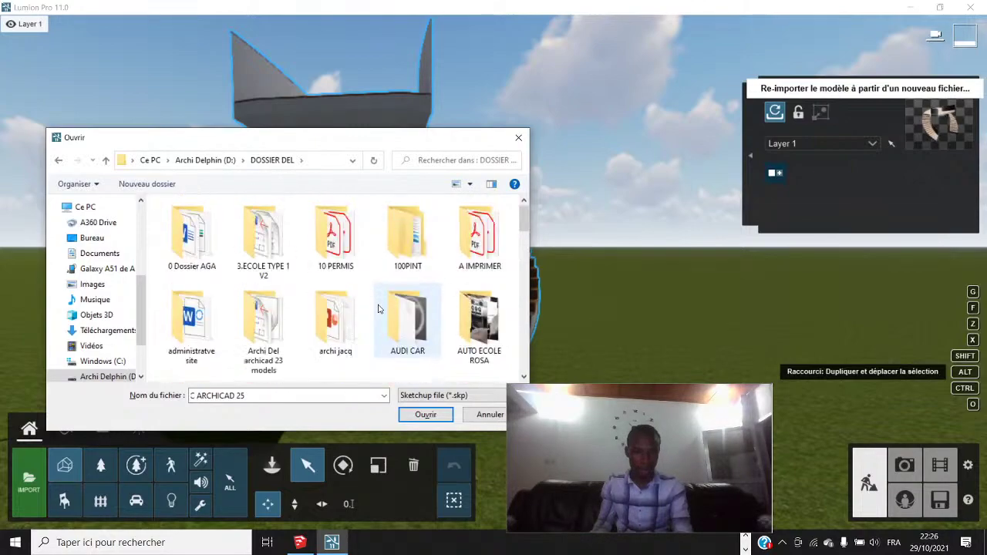
scroll(379, 308, down, 3)
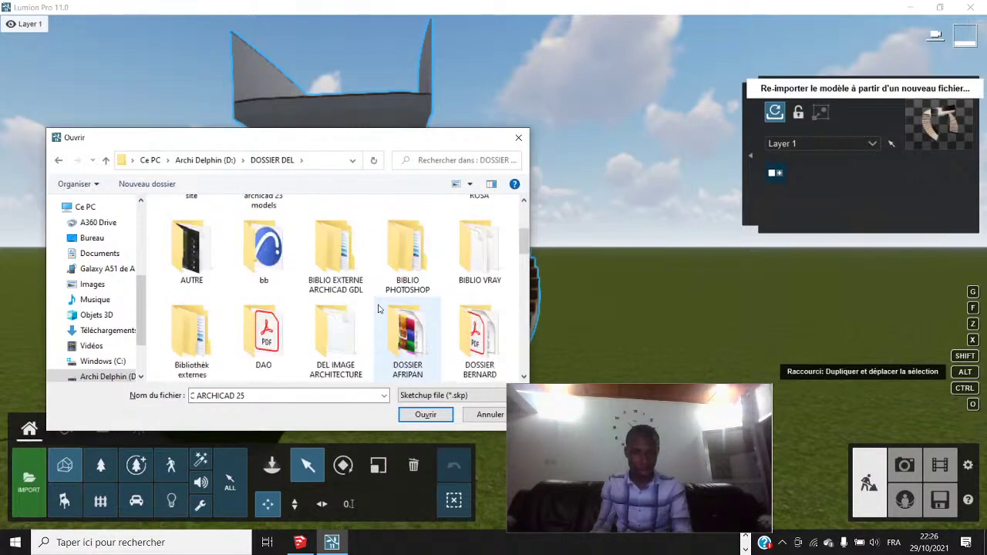
double_click(452, 270)
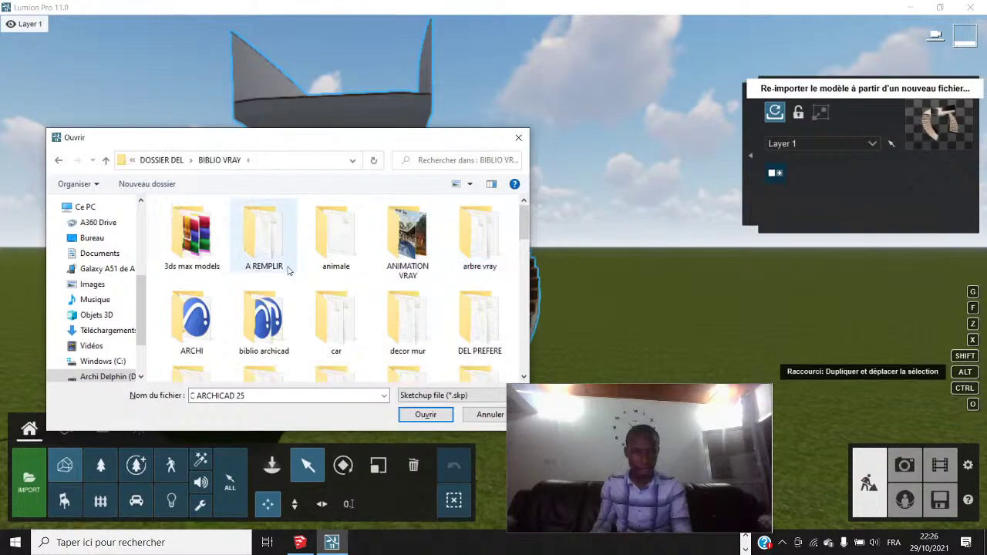
Look through the subfolders of BIBLIO VRAY and open the DEL PREFERE folder
scroll(316, 274, down, 5)
scroll(348, 282, down, 2)
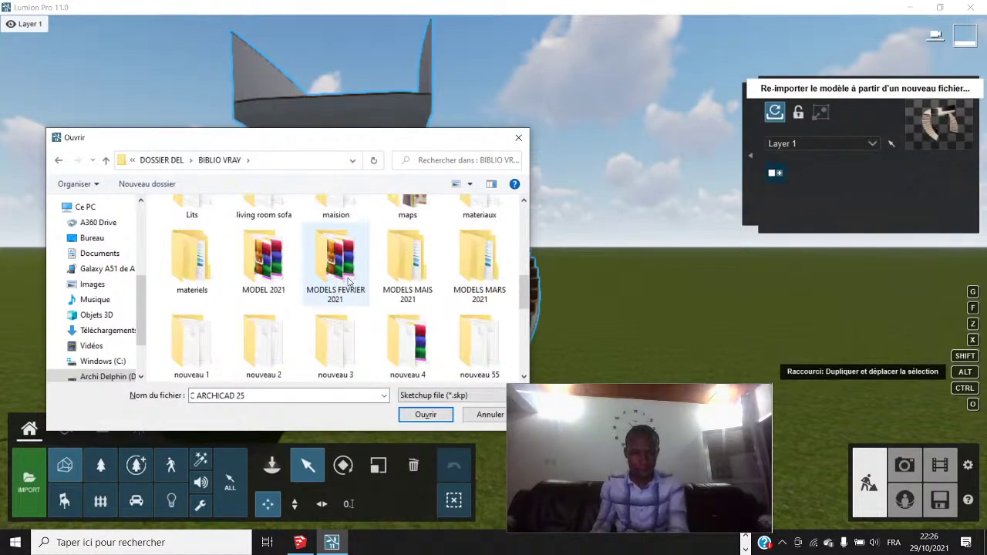
scroll(401, 312, down, 2)
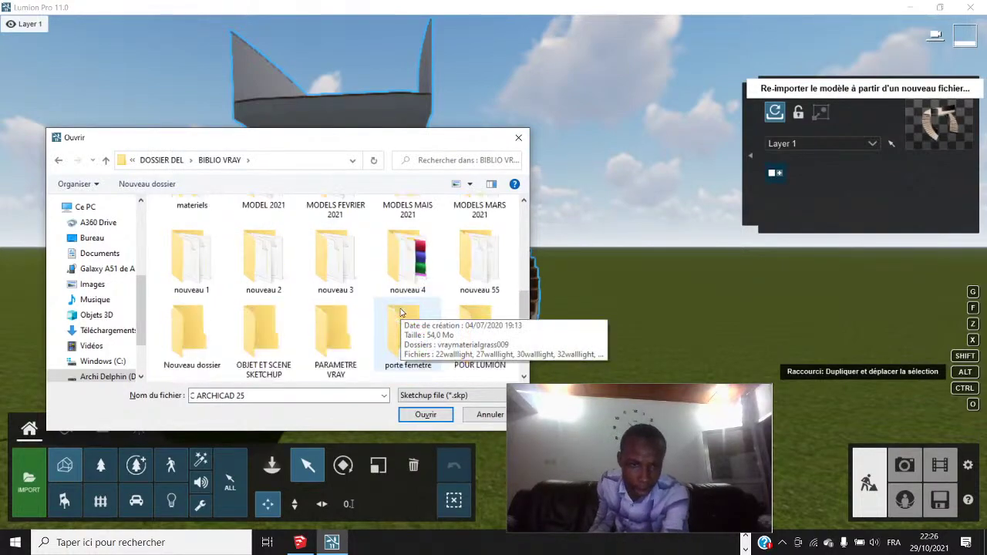
scroll(400, 312, up, 5)
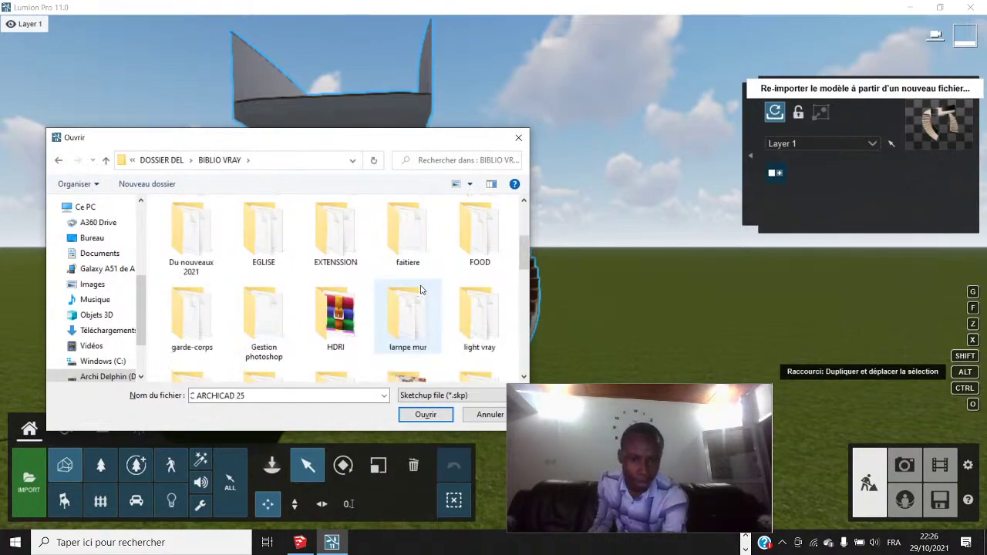
scroll(422, 283, up, 5)
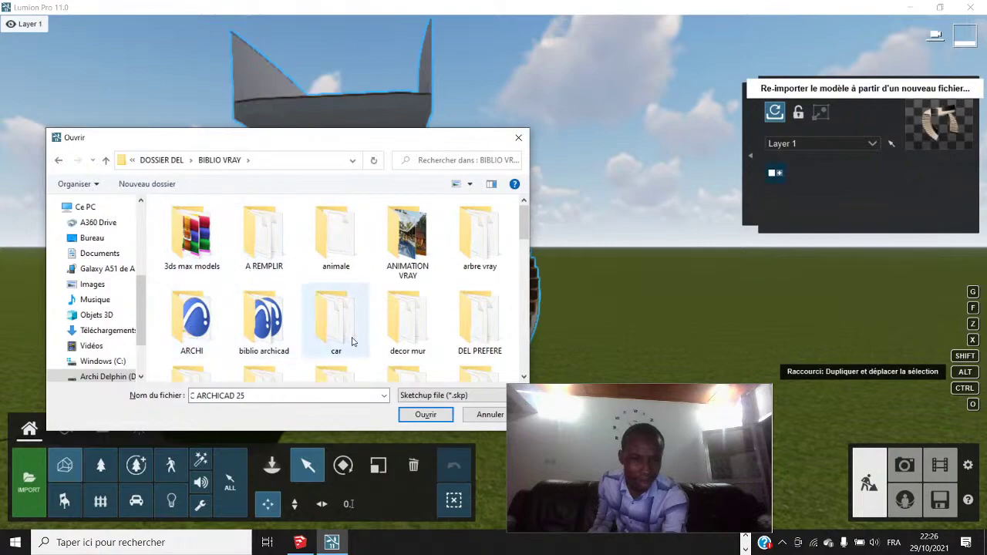
double_click(477, 329)
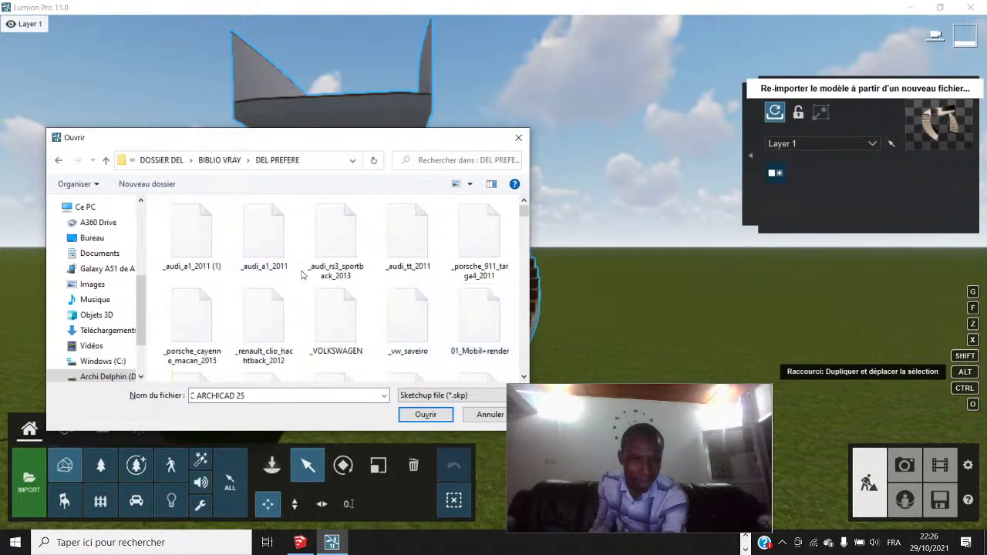
Re-import the selected staircase model from the SOFA1 SketchUp file in the DEL PREFERE folder
scroll(302, 275, down, 1)
scroll(302, 274, down, 2)
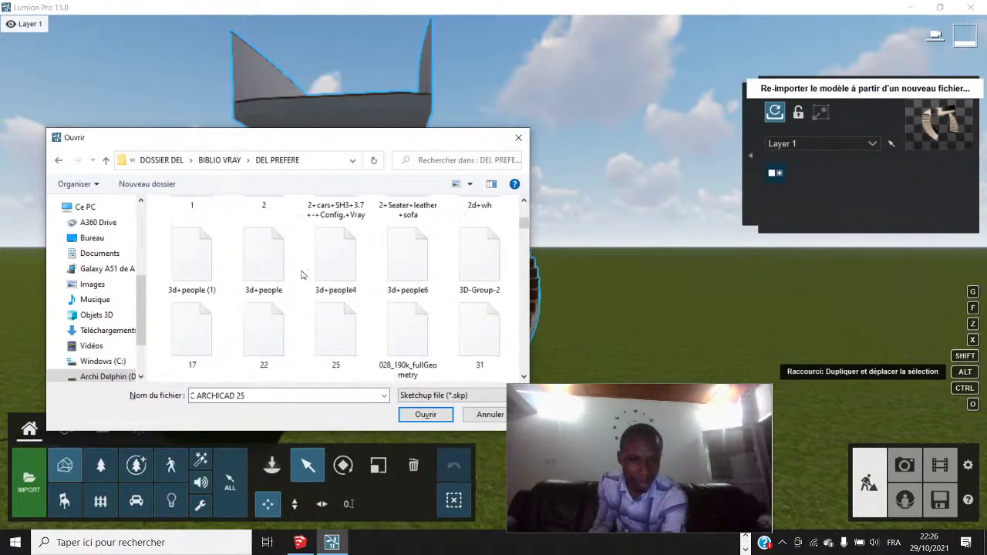
scroll(302, 275, down, 5)
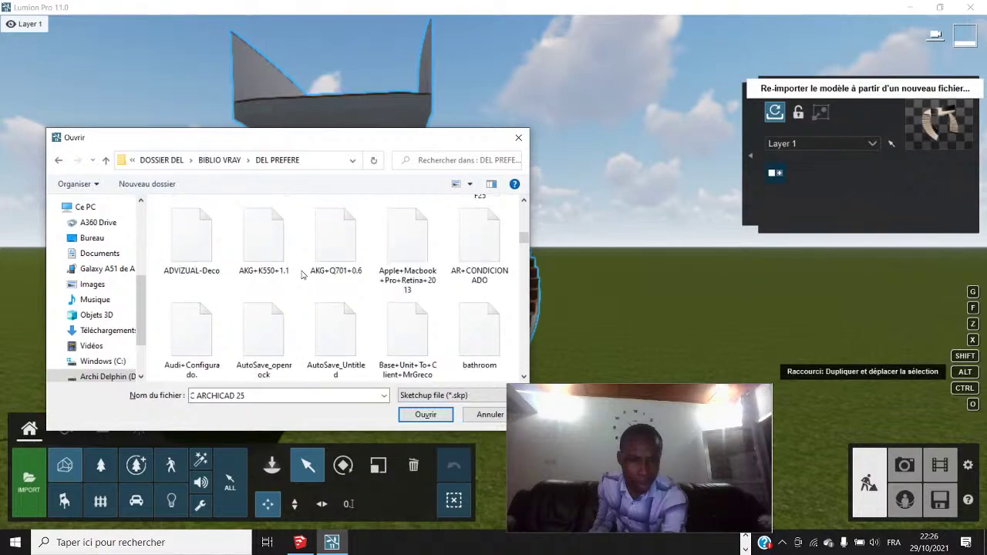
scroll(303, 275, down, 2)
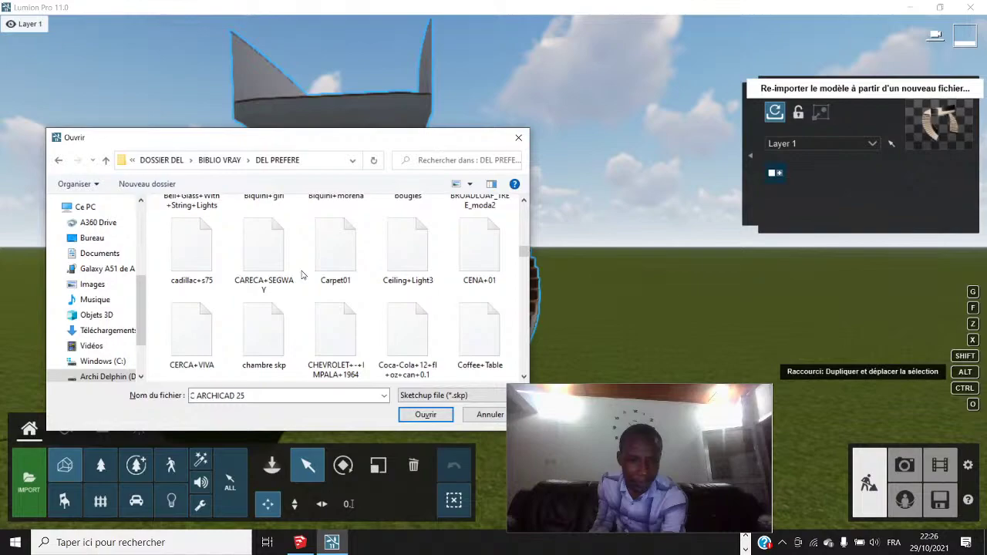
scroll(302, 275, down, 2)
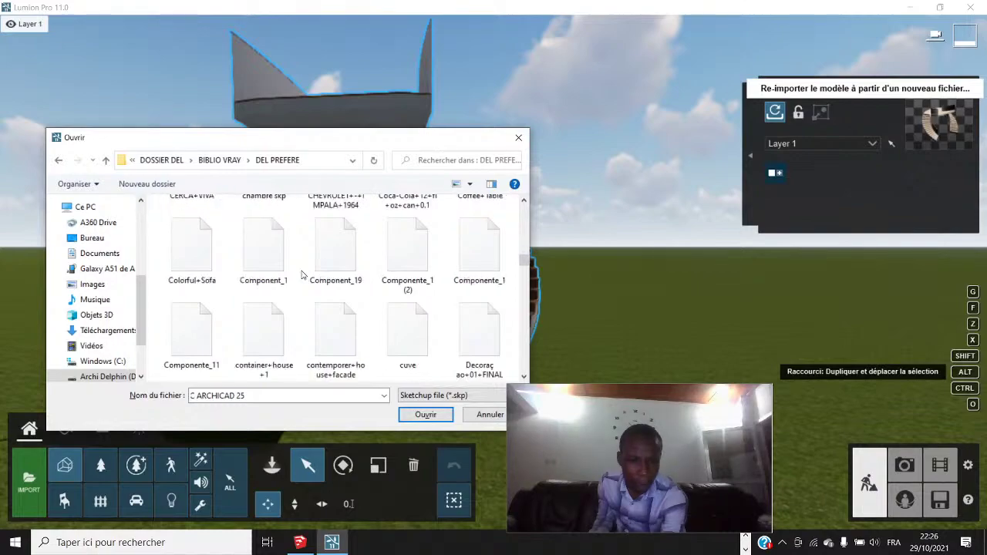
scroll(302, 274, down, 3)
scroll(302, 275, down, 1)
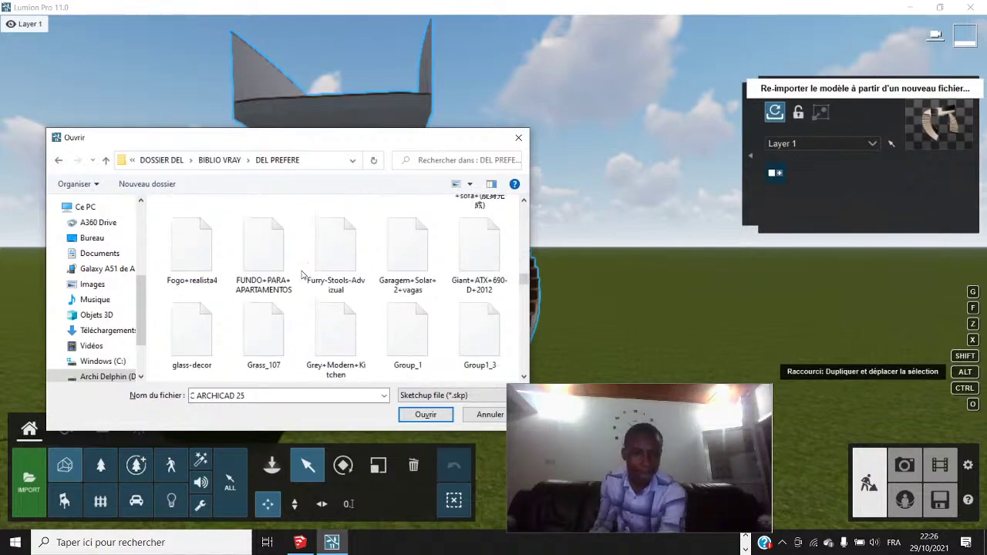
scroll(302, 274, down, 2)
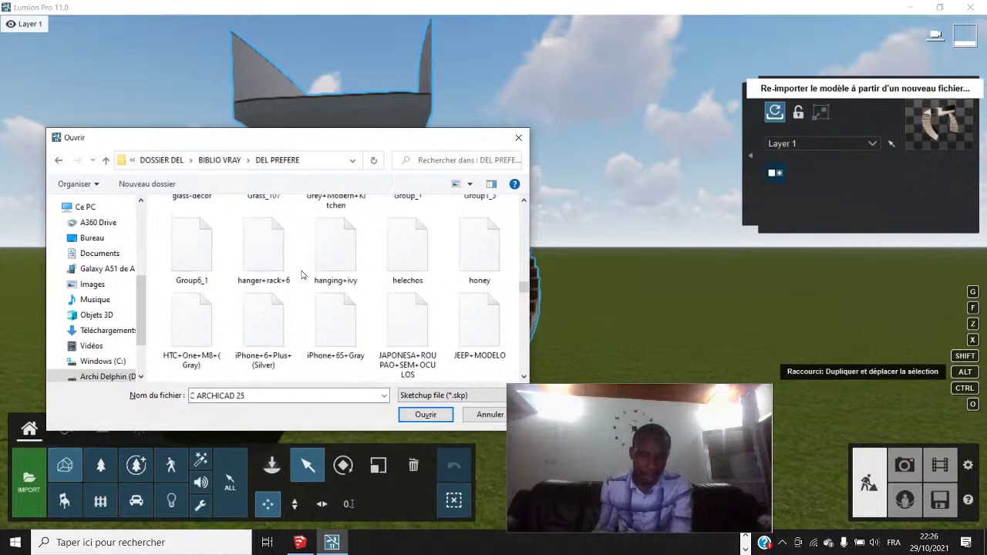
scroll(302, 275, down, 1)
scroll(303, 275, down, 6)
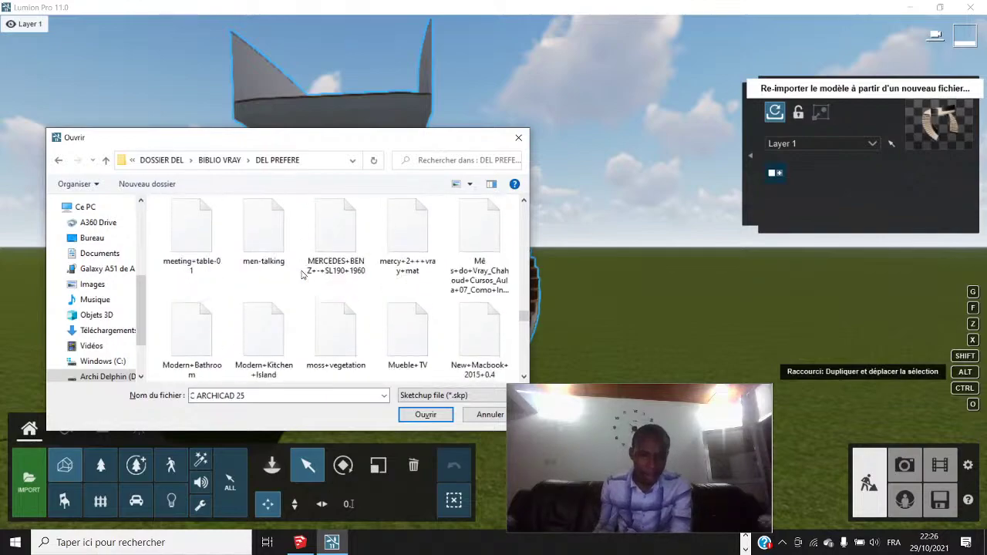
scroll(302, 275, down, 5)
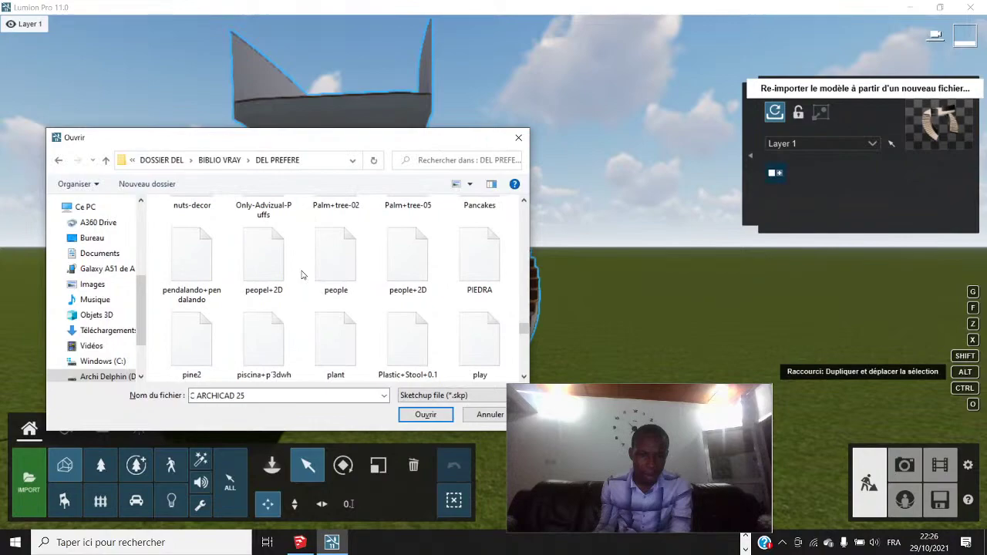
scroll(302, 274, down, 1)
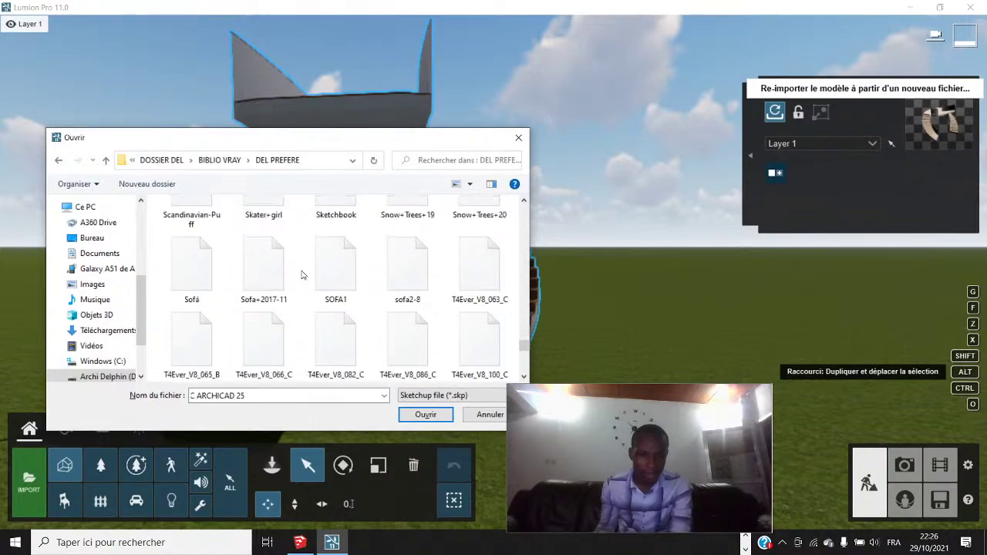
scroll(302, 275, down, 1)
click(340, 223)
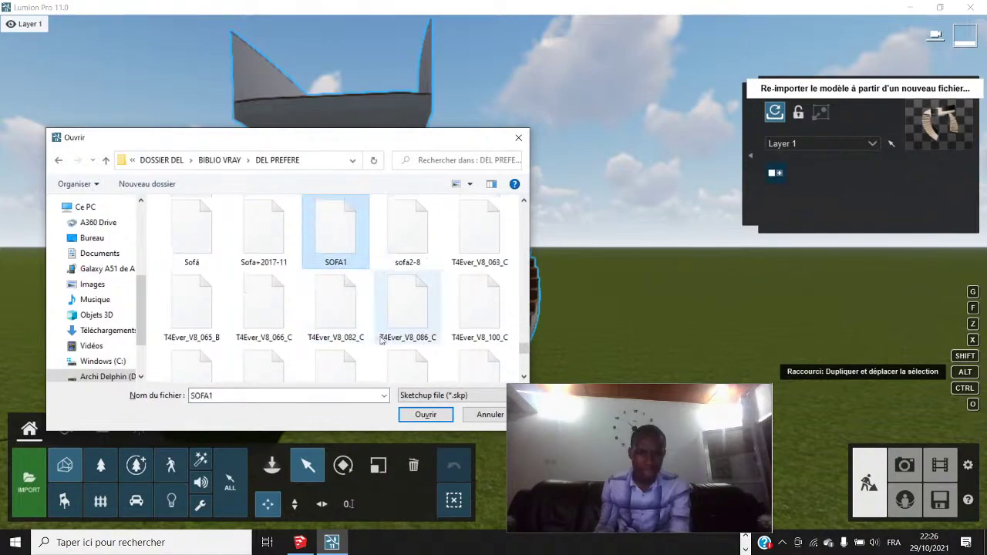
click(425, 414)
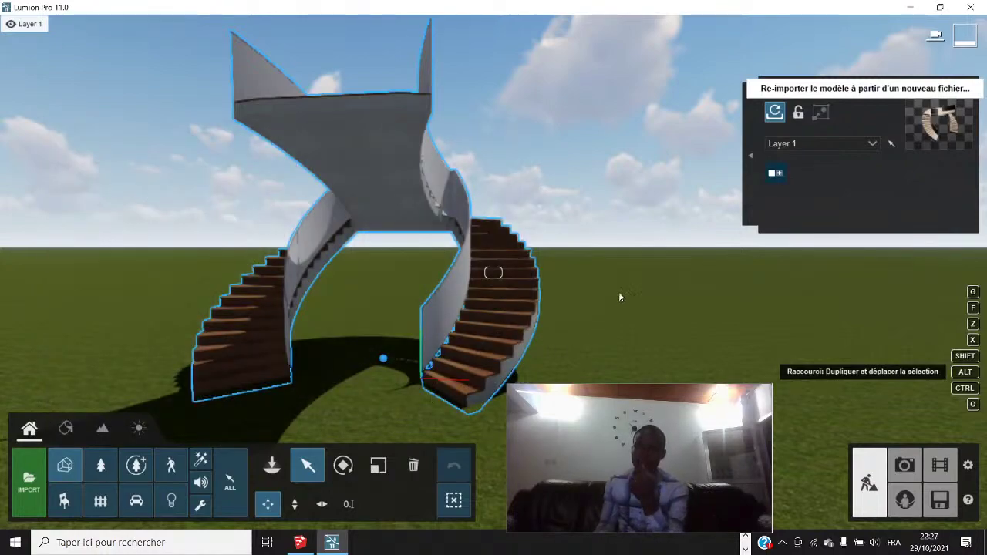
click(776, 114)
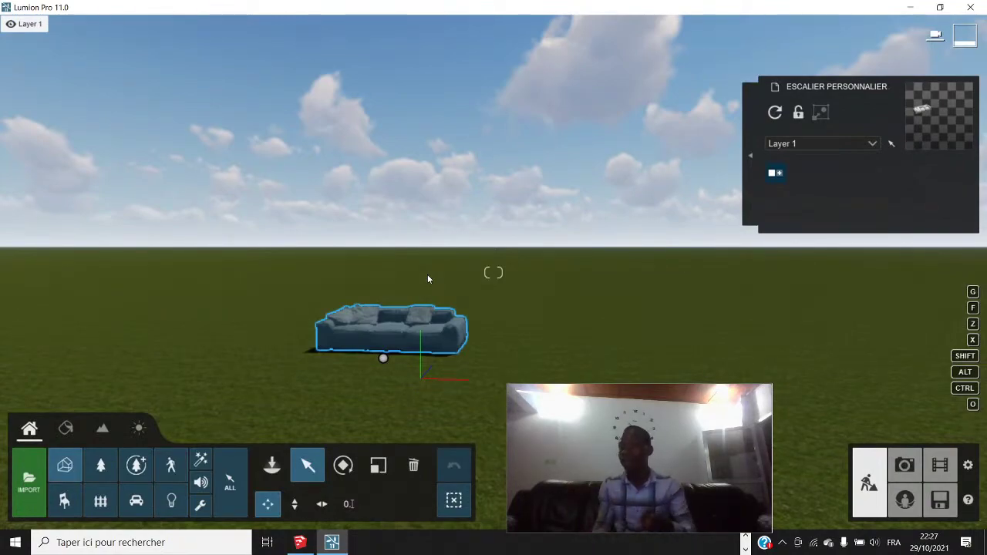
Examine the sofa that replaces the staircase from near and far, including its cushions and armrests
scroll(414, 354, up, 3)
scroll(414, 354, up, 1)
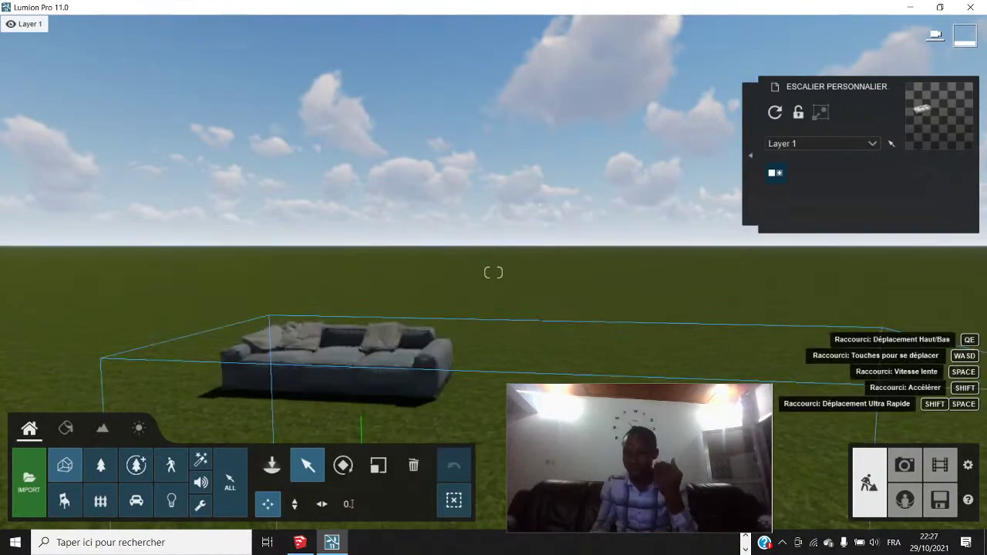
right_drag(412, 352, 378, 437)
scroll(406, 351, up, 3)
scroll(407, 351, down, 2)
scroll(407, 354, down, 4)
scroll(358, 348, up, 3)
click(359, 353)
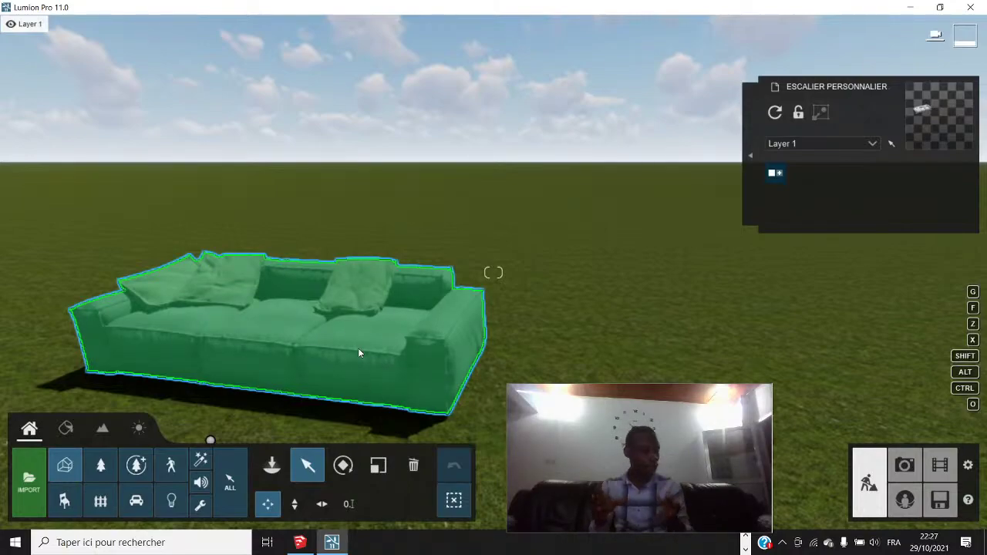
right_drag(358, 349, 371, 331)
scroll(369, 328, up, 3)
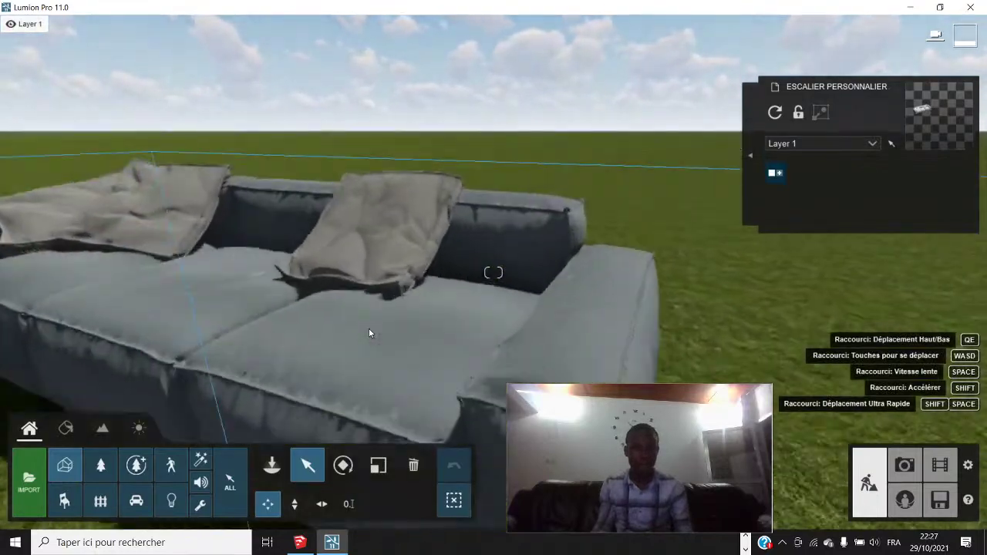
scroll(369, 334, down, 4)
scroll(409, 330, down, 2)
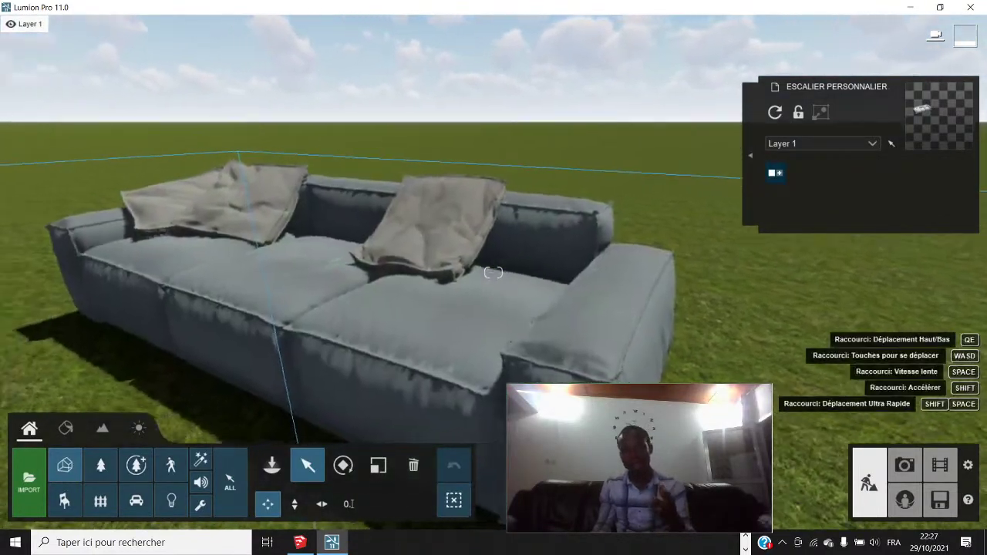
scroll(411, 332, down, 3)
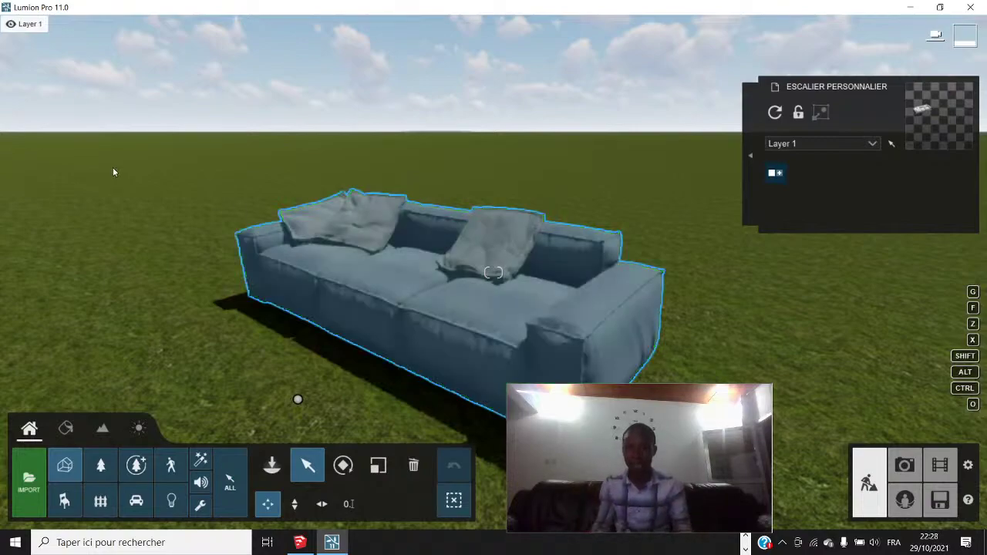
Make Layer 2 the active layer, then hide Layer 1 and show it again
mouse_move(29, 23)
click(73, 24)
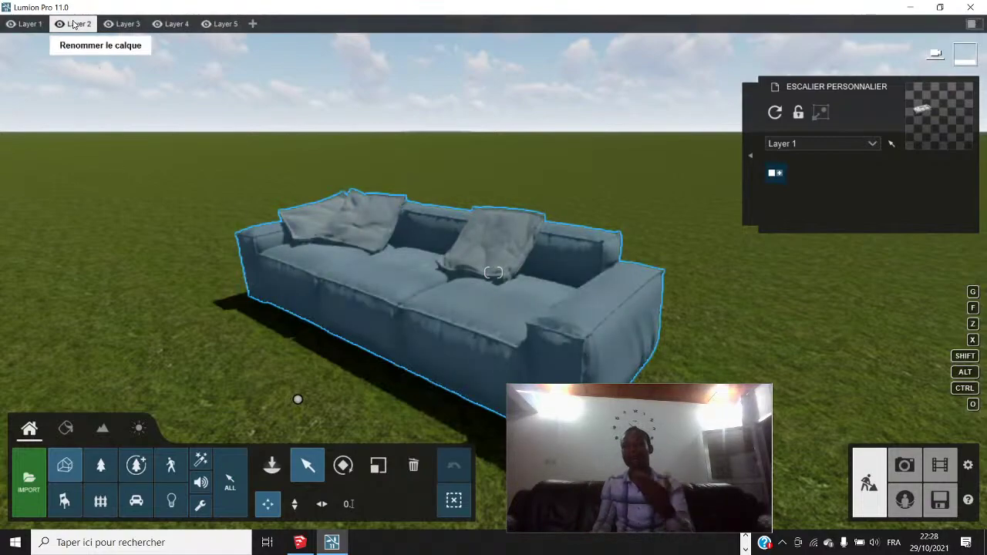
click(10, 24)
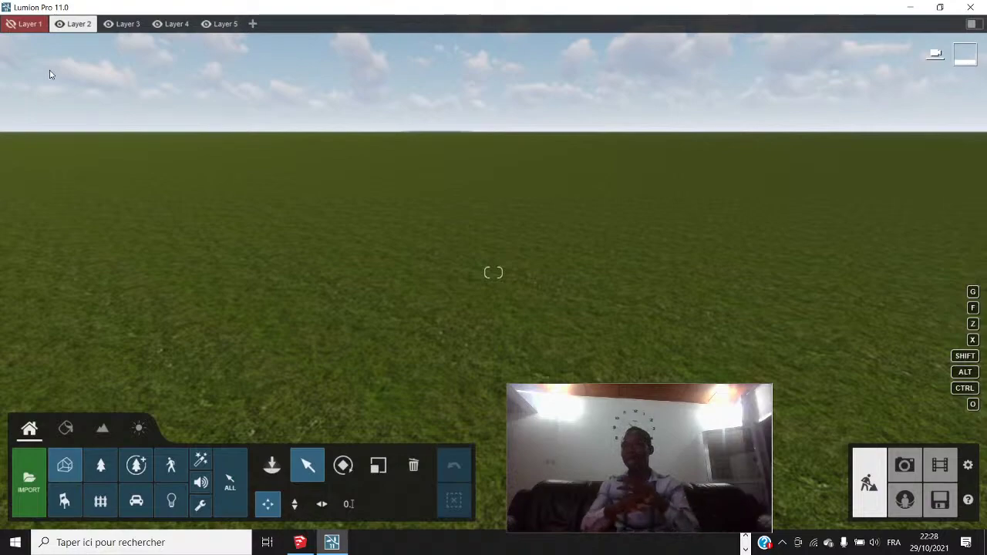
click(12, 25)
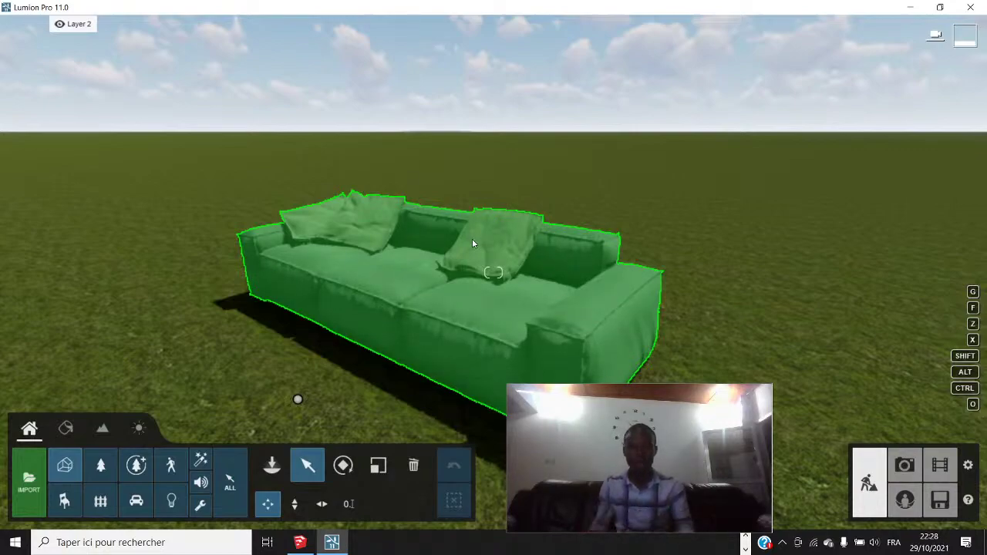
Open the imported models library and start importing ESCALIER PERSONNALIER AVEC ARCHICAD 25 from the D: drive
key(s)
key(s)
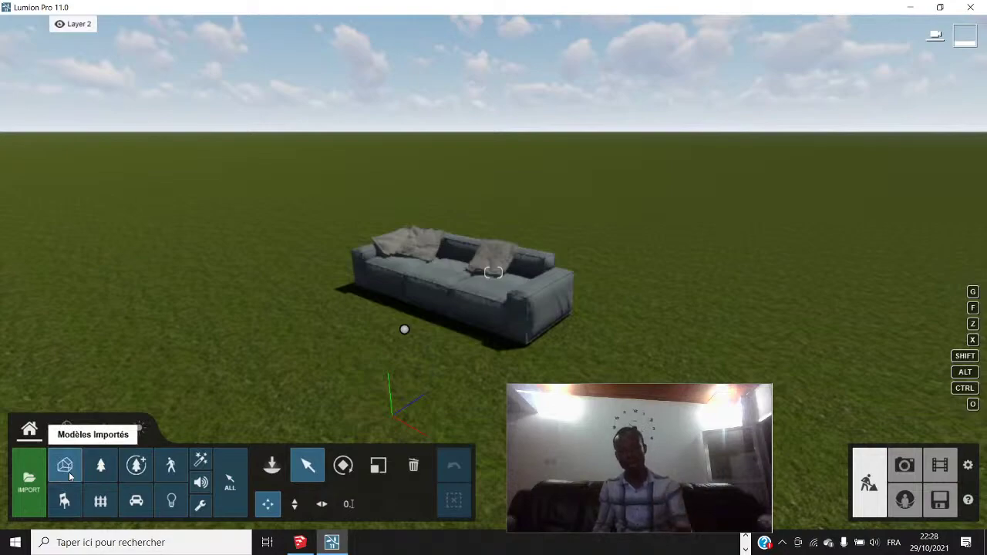
click(272, 468)
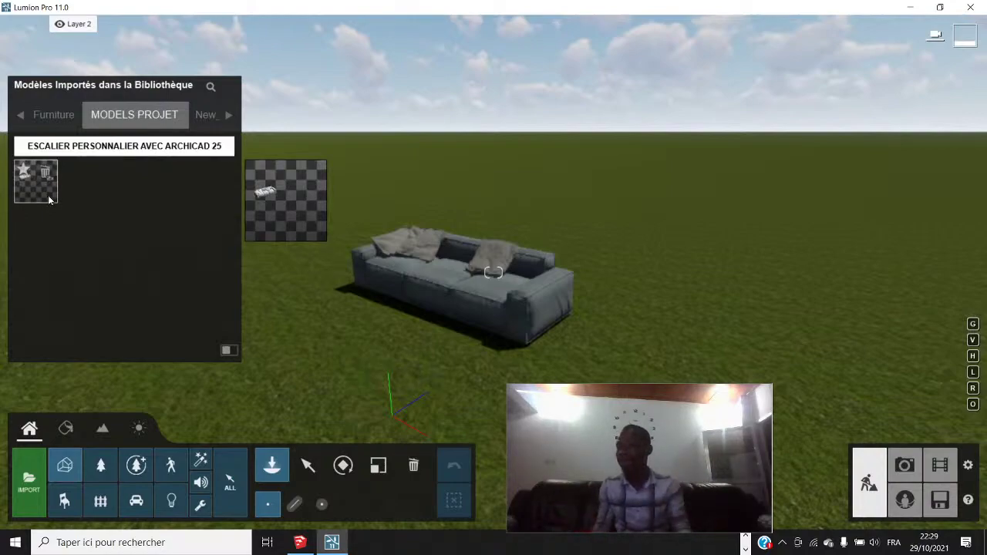
click(29, 478)
scroll(262, 316, down, 6)
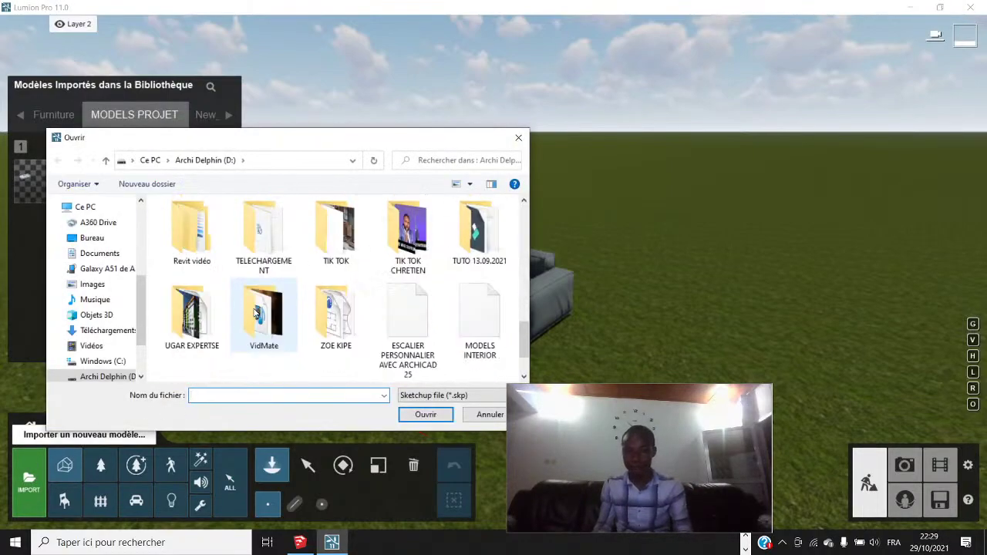
click(408, 320)
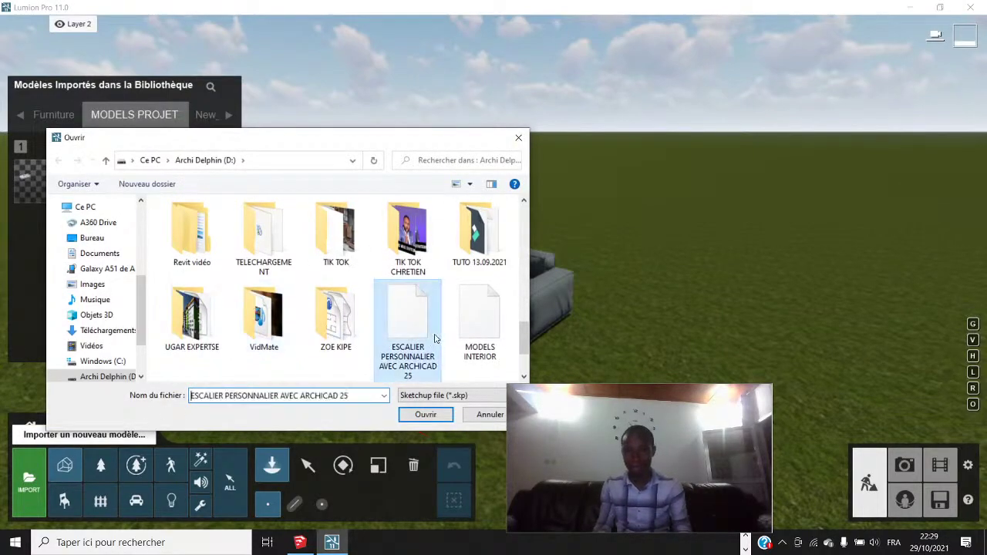
click(426, 415)
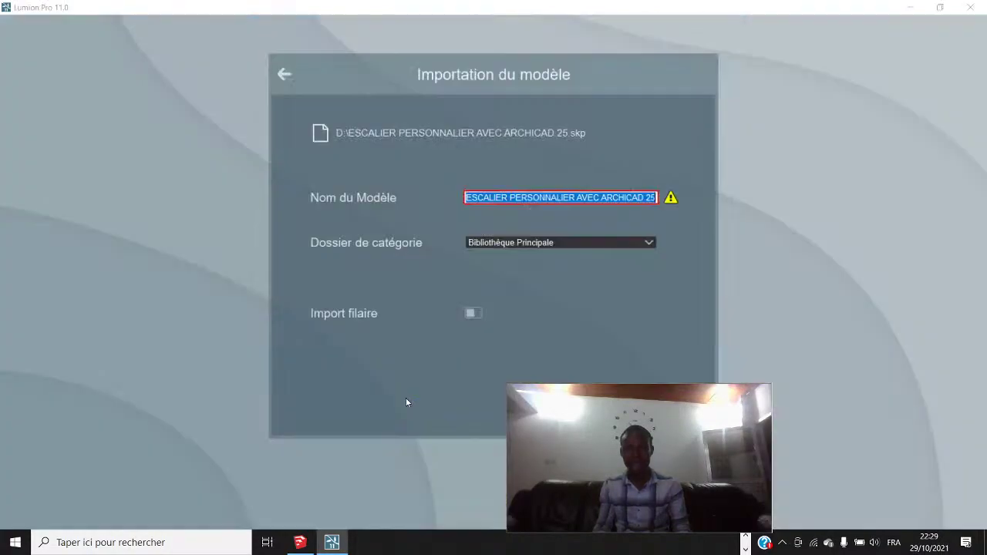
Shorten the name of the model being imported to ESCALIER PERSONNALIER
click(654, 199)
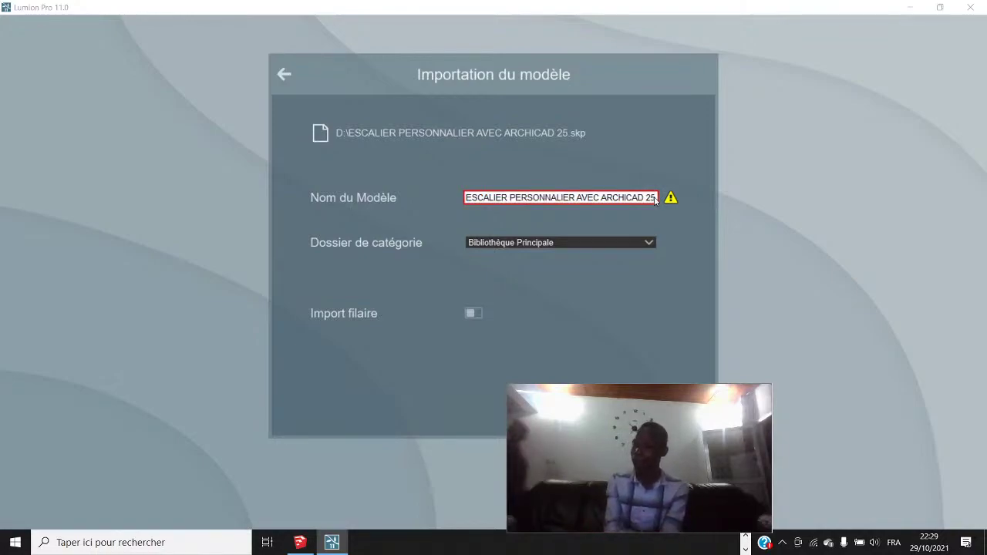
key(BackSpace)
key(BackSpace)
key(BackSpace)
key(BackSpace)
key(BackSpace)
key(BackSpace)
key(BackSpace)
key(BackSpace)
key(BackSpace)
key(BackSpace)
key(BackSpace)
key(BackSpace)
key(BackSpace)
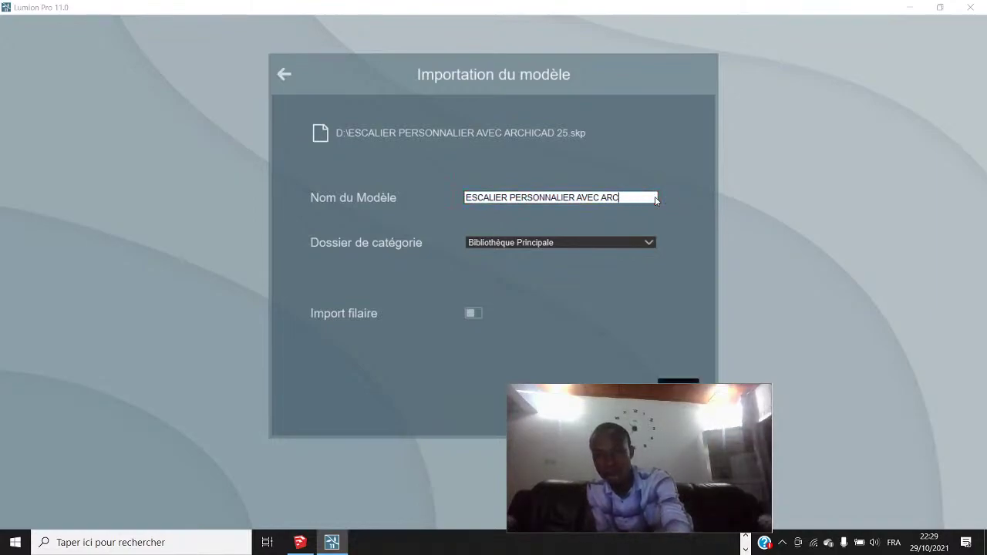
key(BackSpace)
key(BackSpace)
key(BackSpace)
key(BackSpace)
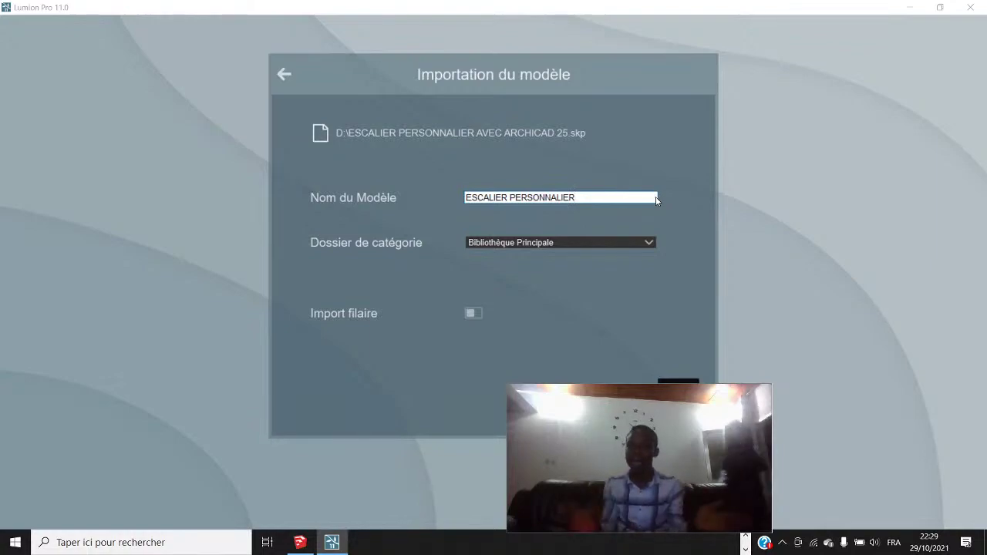
Assign the model to the MODELS PROJET category folder and confirm the import
drag(647, 453, 866, 447)
click(646, 243)
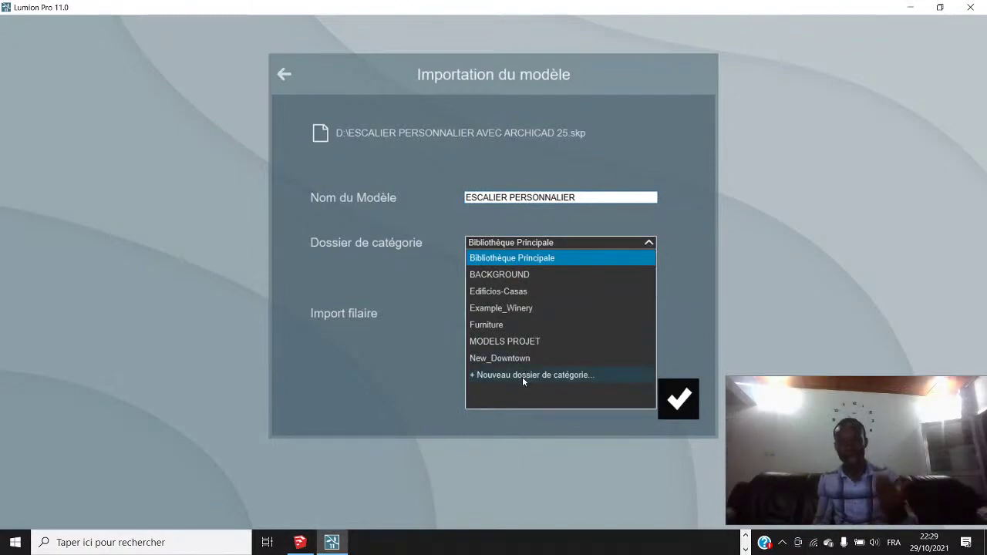
click(515, 341)
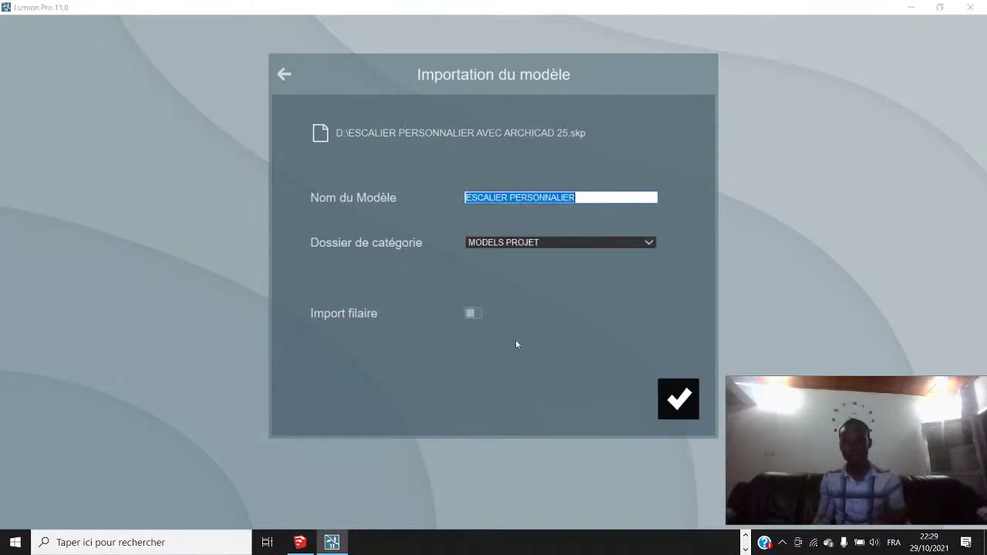
click(675, 401)
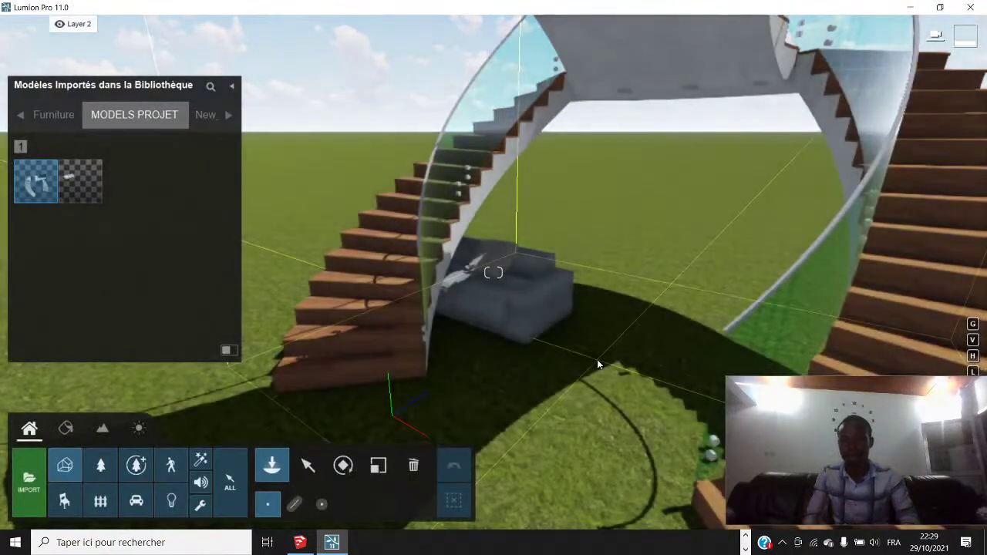
Place the imported staircase on the grass beside the sofa and switch to the selection tool
scroll(598, 357, down, 3)
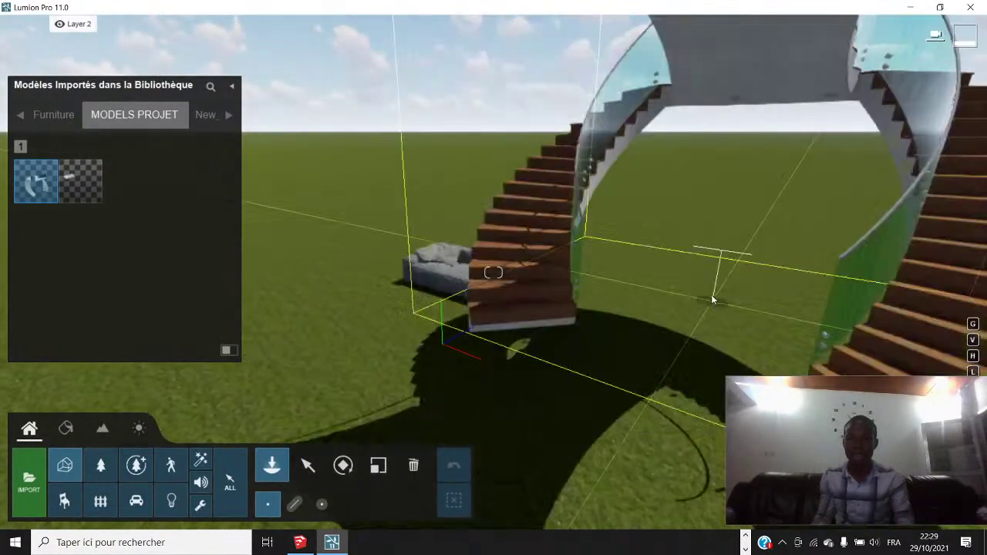
click(694, 287)
mouse_move(521, 315)
right_down()
mouse_move(617, 321)
mouse_move(514, 313)
right_up()
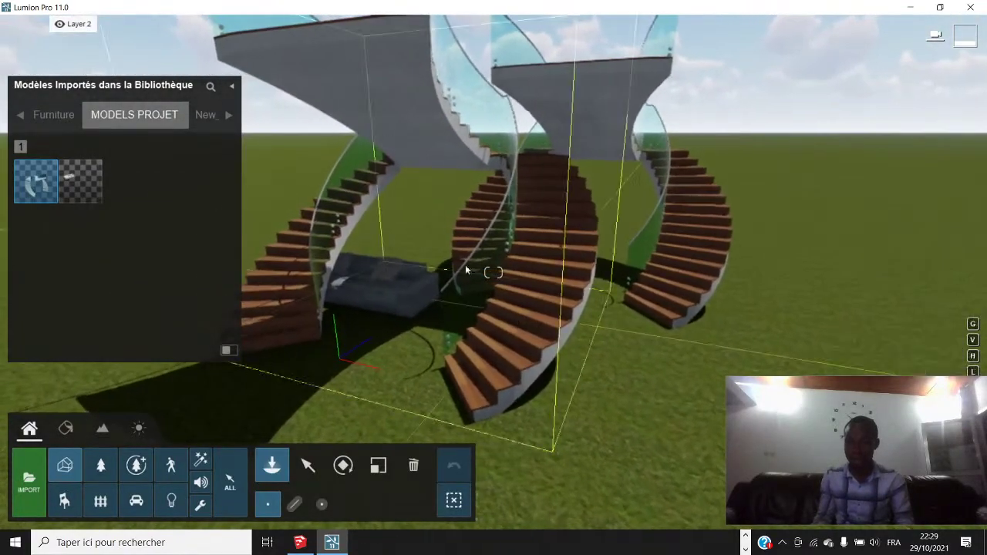
click(308, 465)
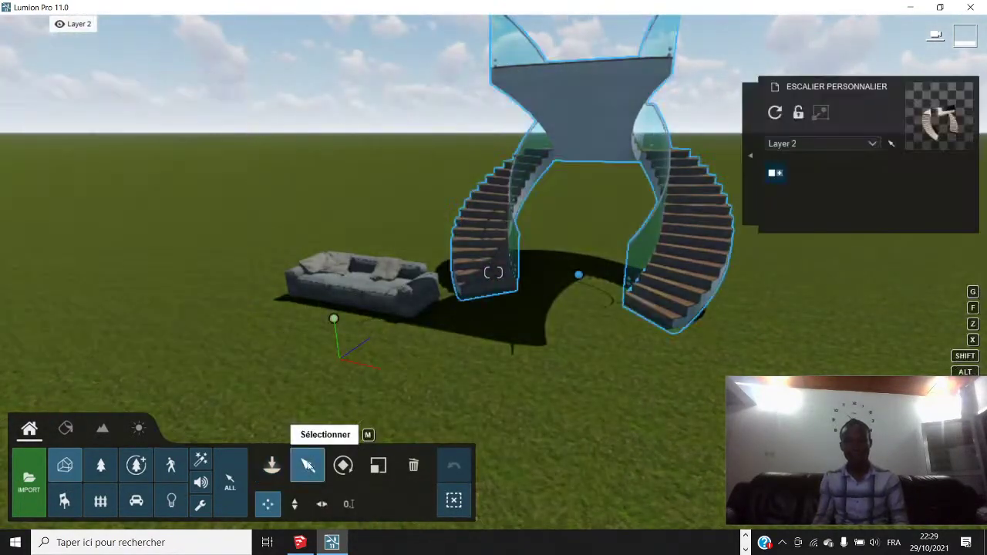
mouse_move(469, 376)
right_down()
mouse_move(469, 351)
mouse_move(470, 376)
right_up()
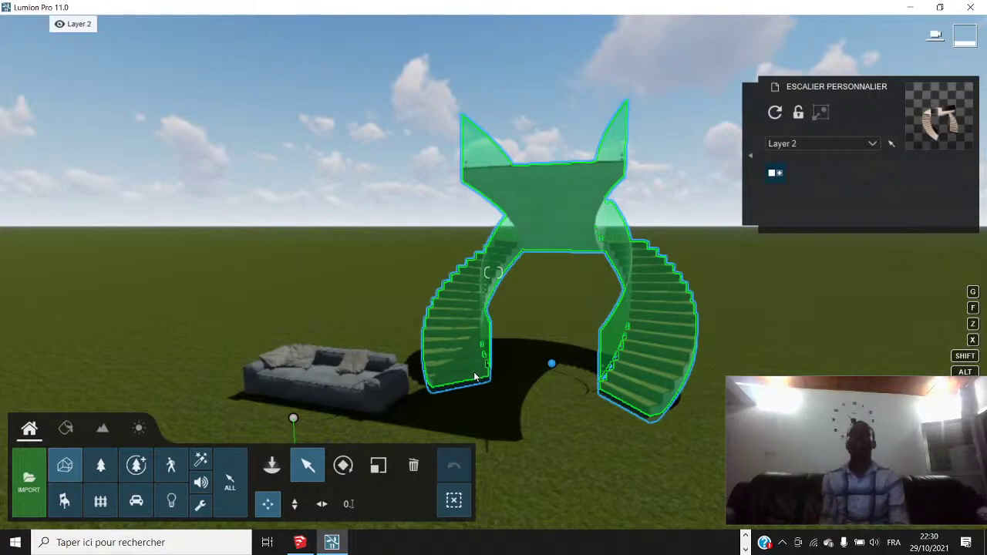
Start editing the materials of the staircase by selecting the Béton - Lissé surface under its landing
scroll(482, 377, up, 2)
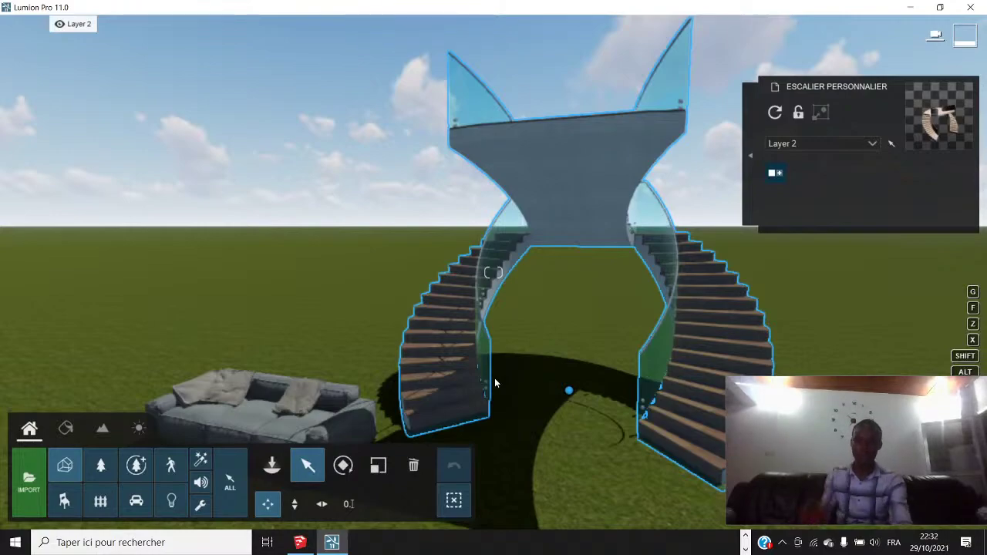
scroll(593, 255, up, 3)
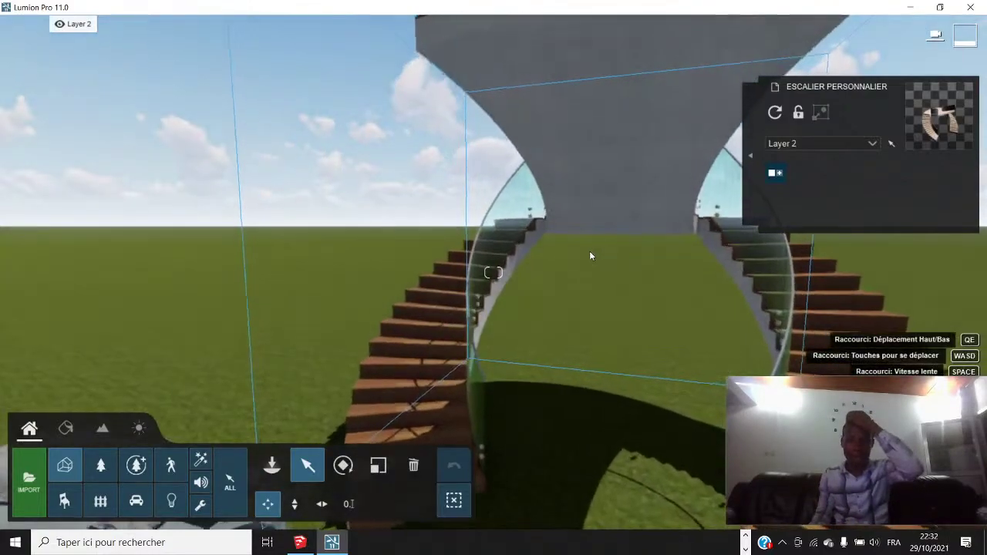
scroll(593, 254, down, 4)
mouse_move(562, 279)
right_down()
mouse_move(640, 297)
mouse_move(557, 283)
right_up()
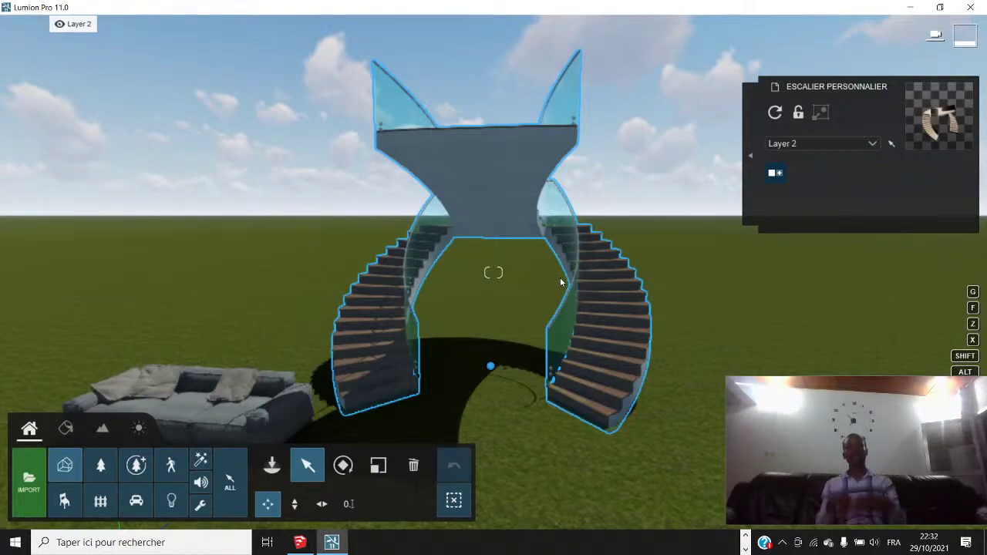
click(67, 432)
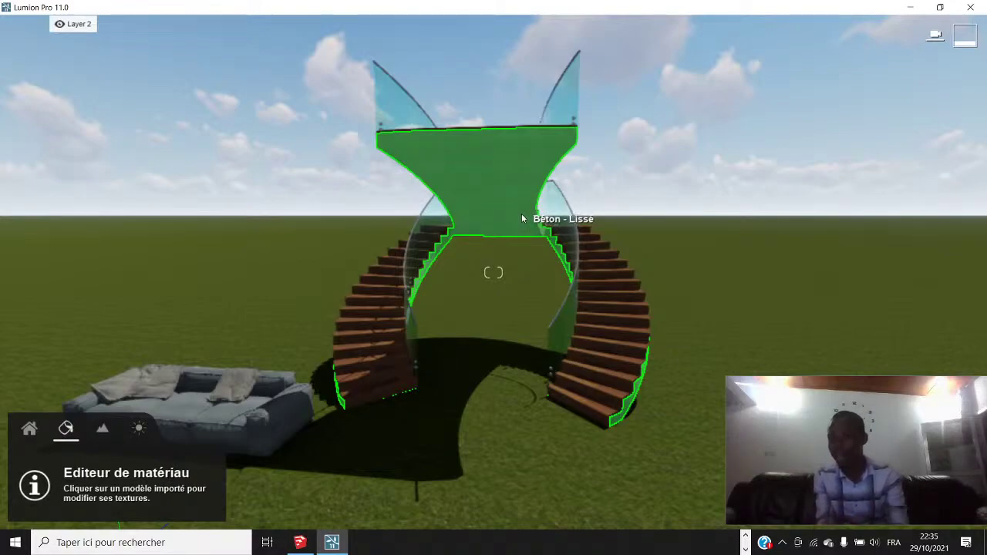
click(473, 171)
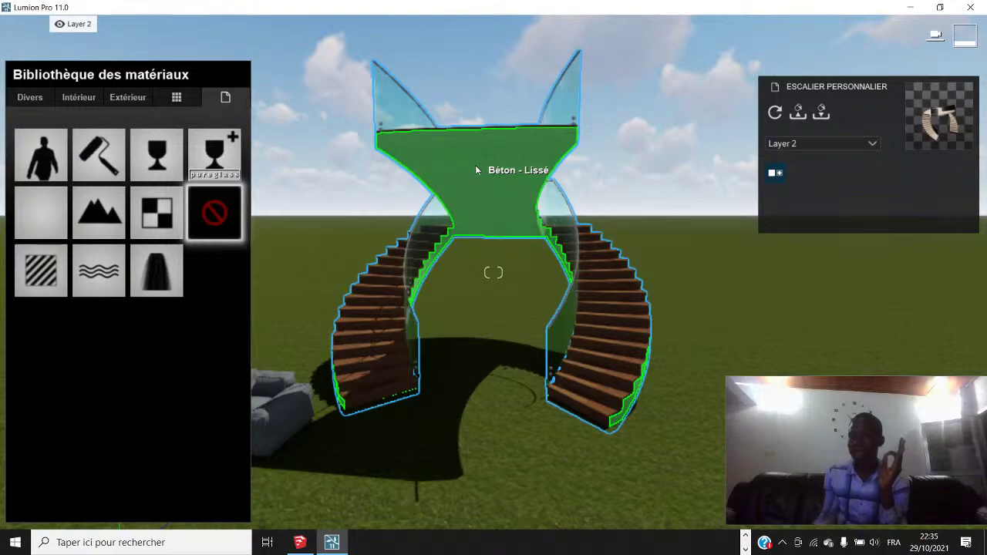
Examine the staircase's concrete underside, glass railings and wooden treads up close and from farther away
scroll(476, 165, up, 3)
scroll(479, 154, down, 3)
scroll(483, 113, up, 5)
scroll(488, 100, down, 5)
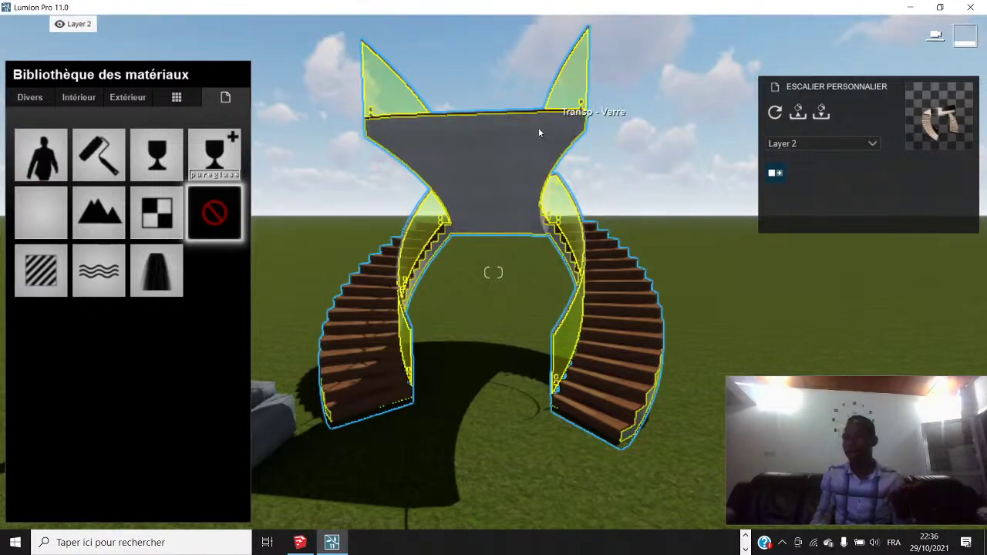
scroll(579, 324, up, 5)
scroll(583, 326, down, 3)
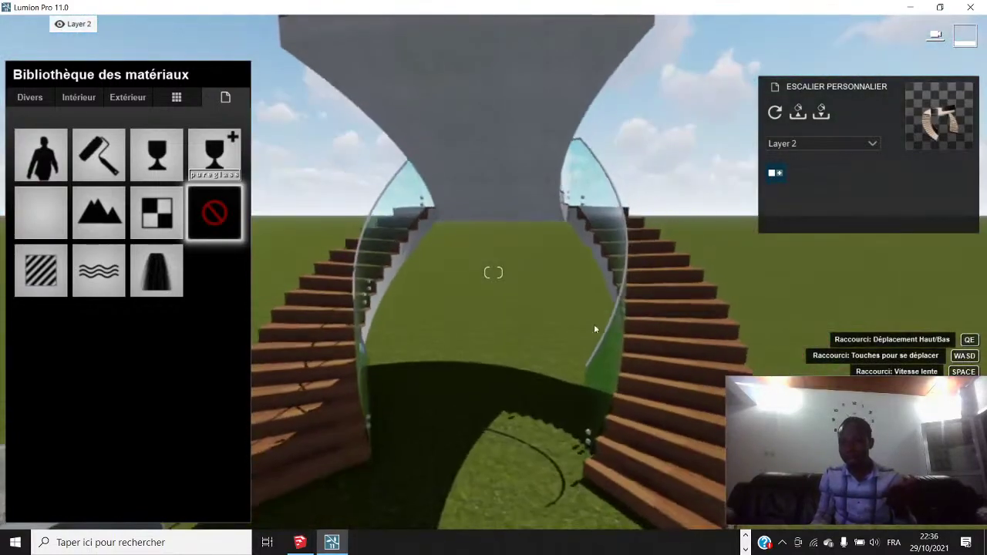
scroll(585, 326, up, 5)
scroll(547, 279, down, 4)
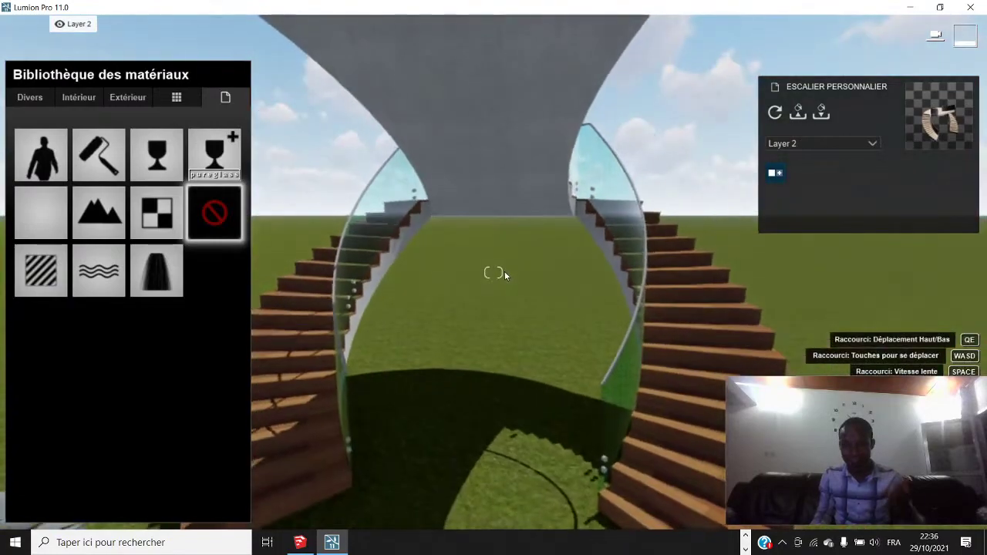
key(d)
scroll(577, 361, up, 5)
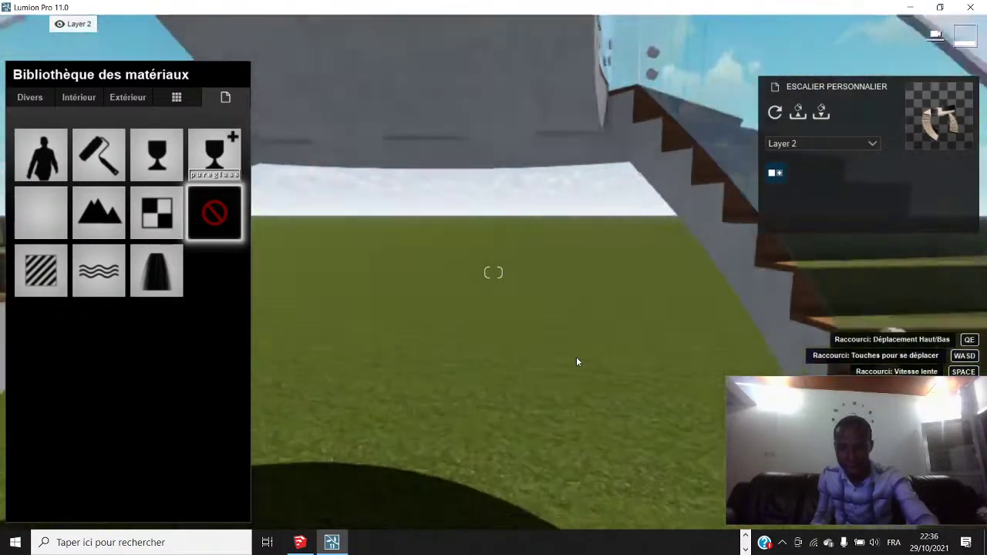
scroll(577, 359, down, 5)
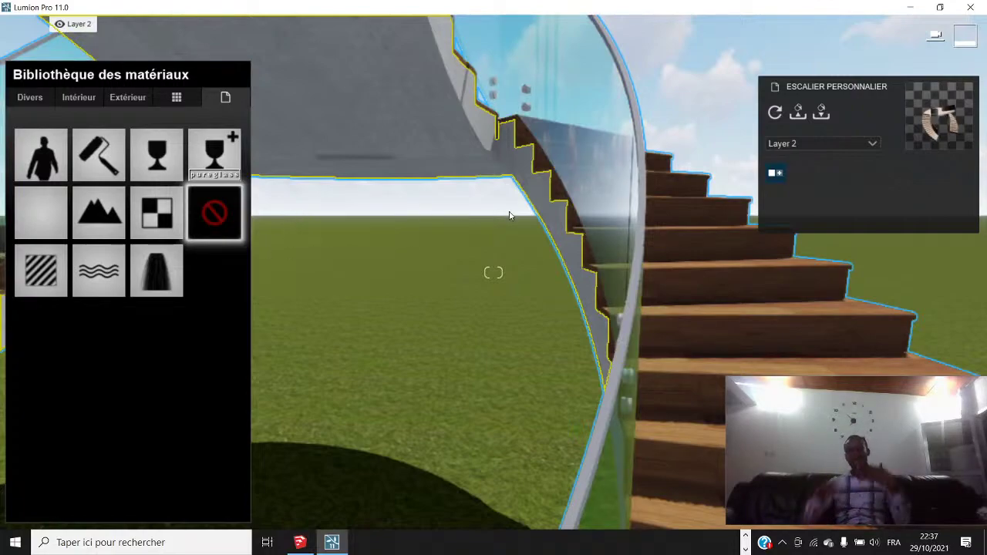
scroll(509, 216, down, 4)
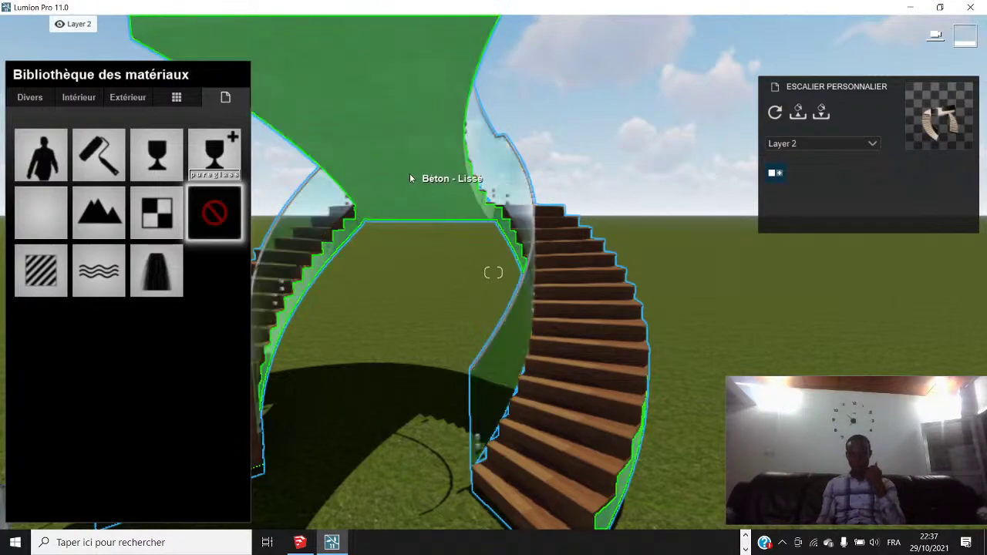
scroll(582, 222, down, 4)
scroll(465, 219, up, 4)
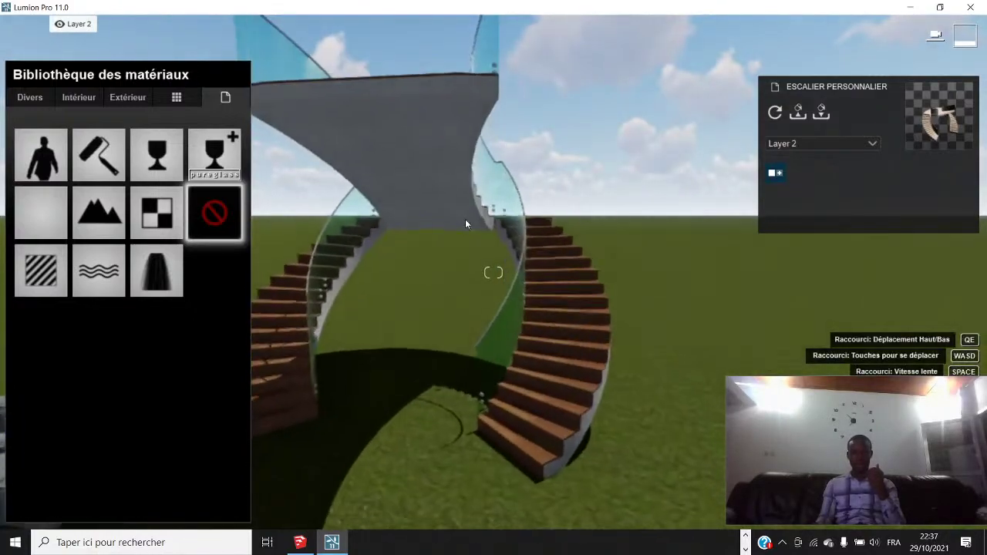
scroll(412, 151, up, 3)
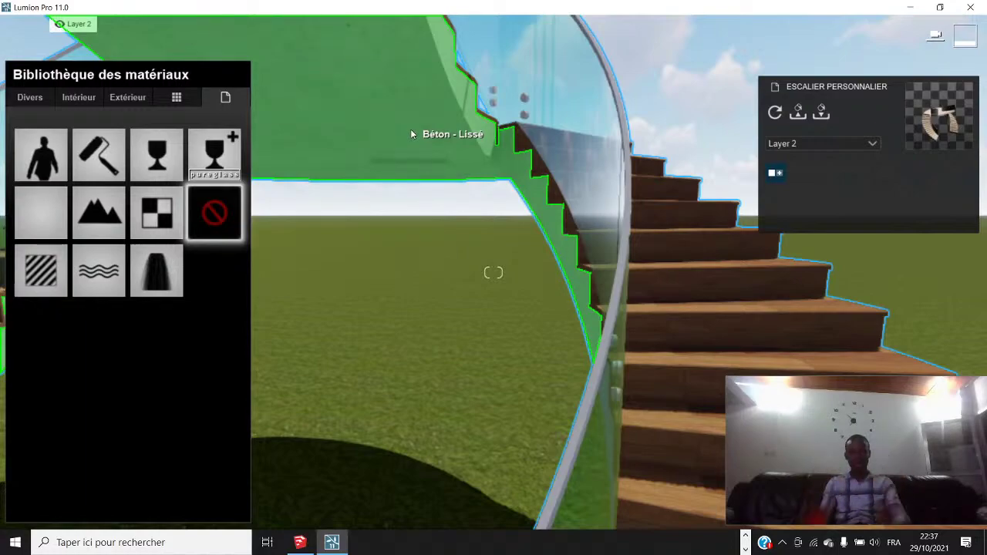
Assign the Standard material to the staircase's Béton - Lissé surface and start choosing its color map
click(367, 80)
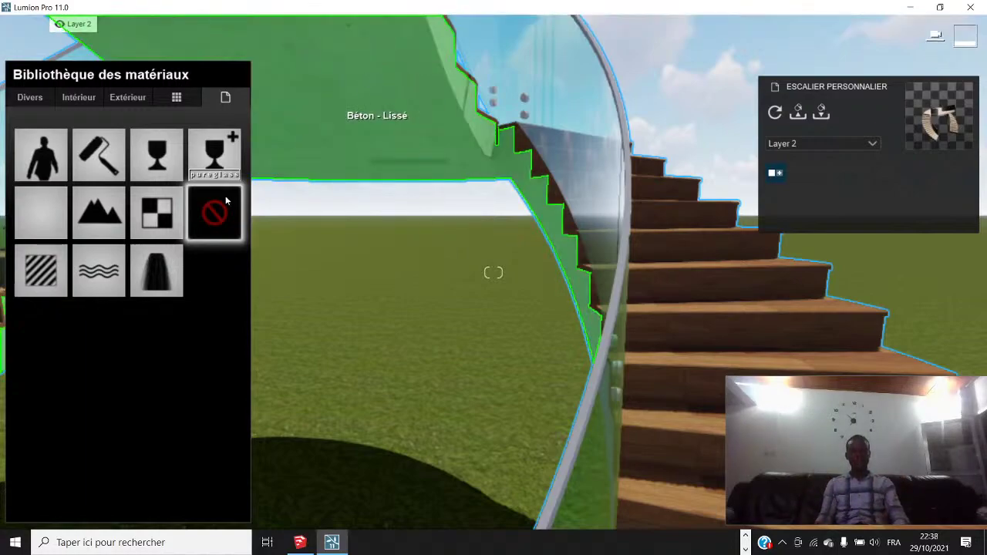
click(42, 270)
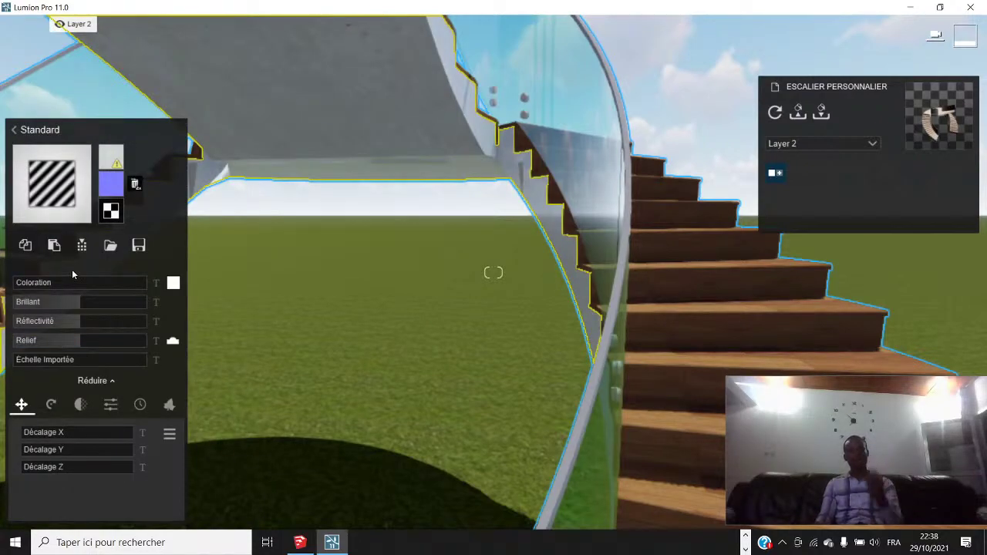
mouse_move(114, 160)
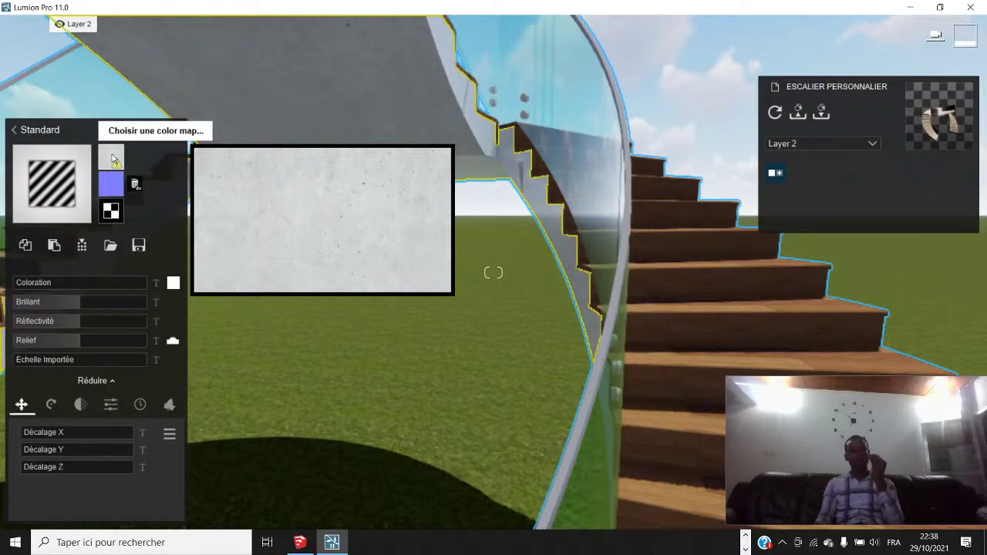
click(113, 160)
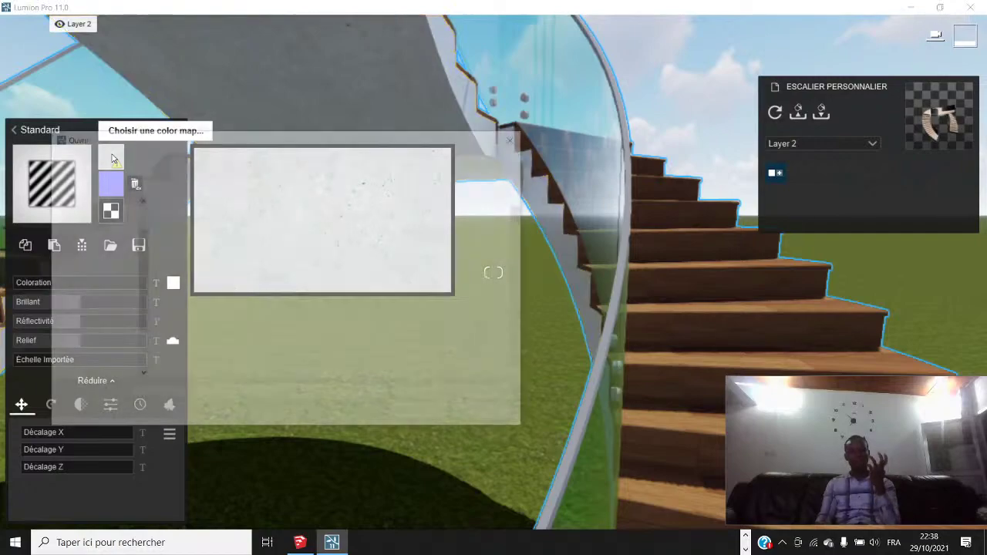
Browse the D: drive to the beton texture folder inside DOSSIER DEL, 100PINT, Épingles
click(116, 376)
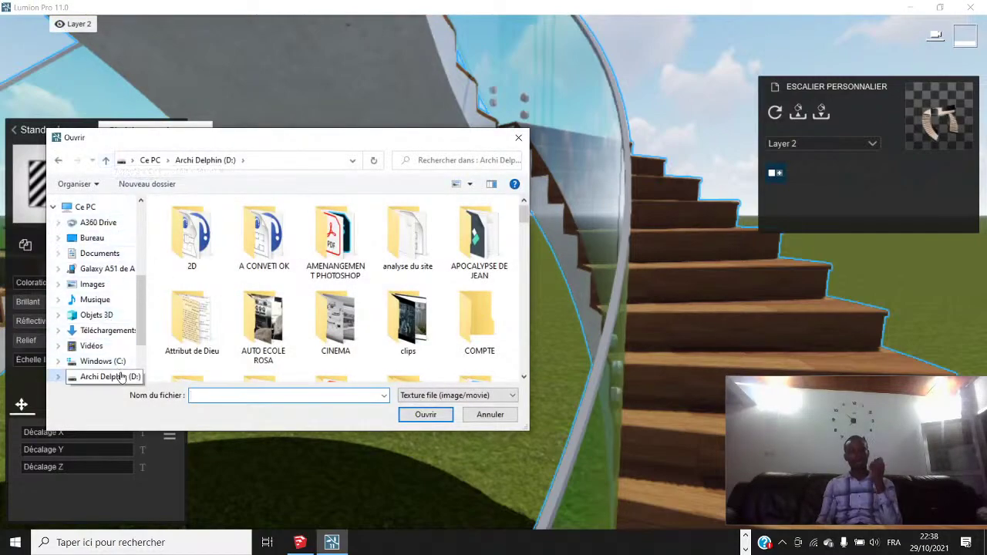
scroll(391, 288, down, 1)
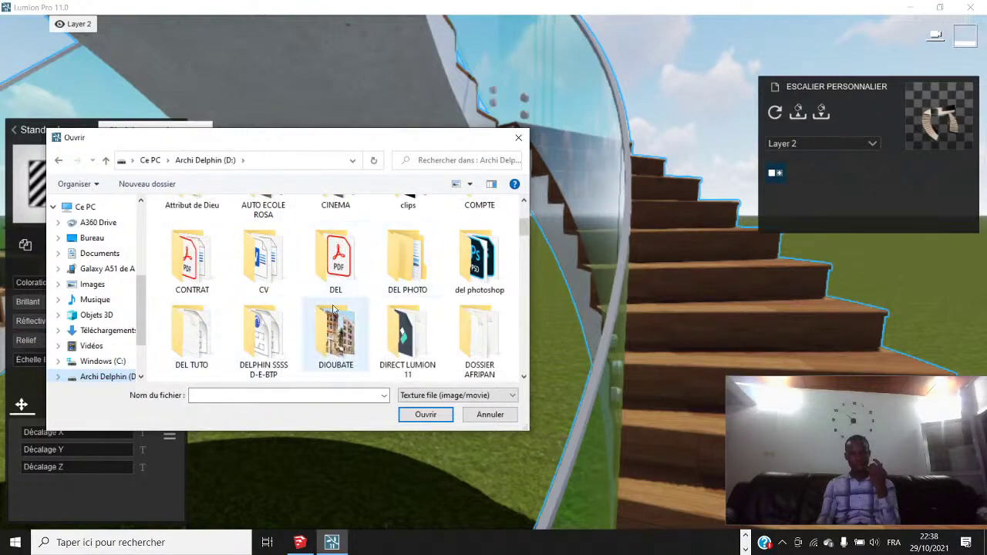
scroll(327, 311, down, 1)
double_click(266, 314)
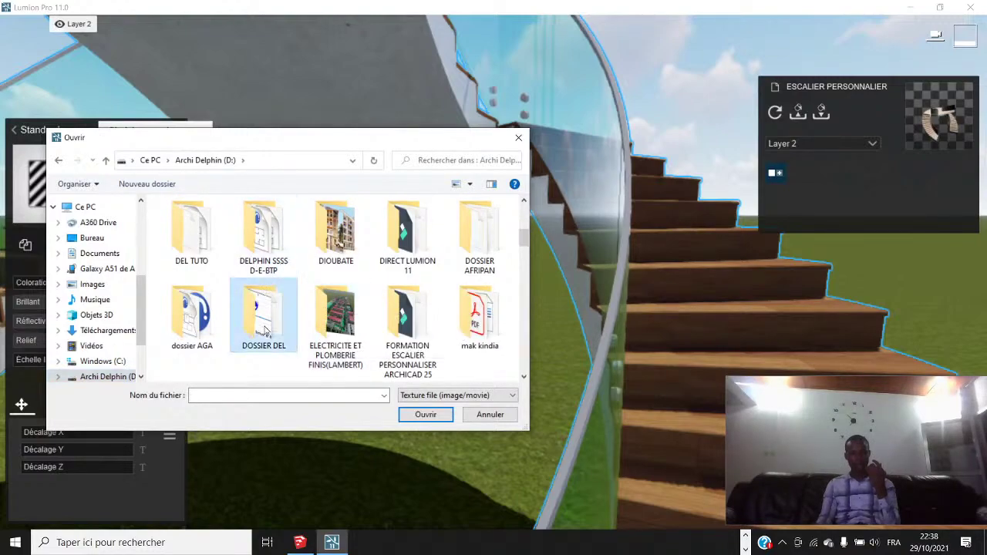
double_click(334, 243)
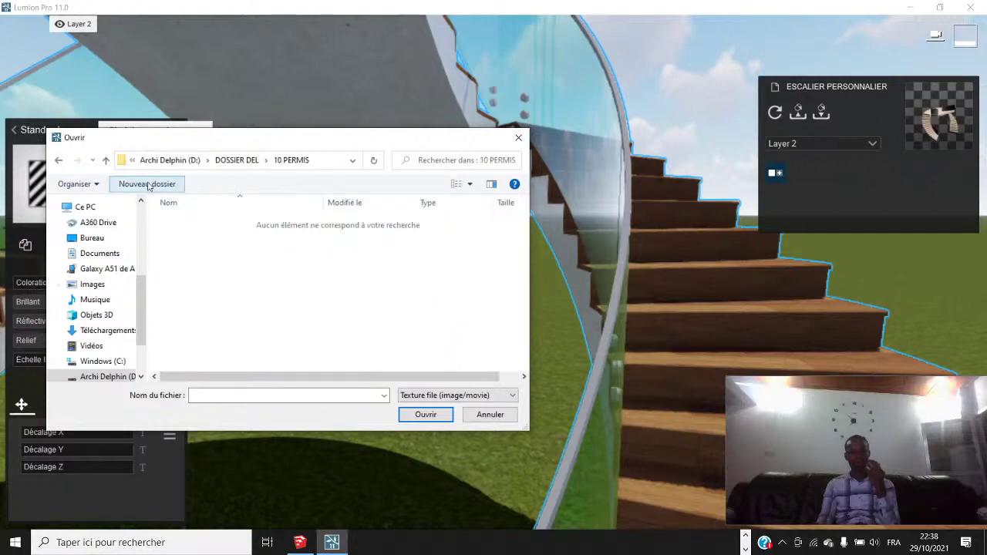
click(59, 160)
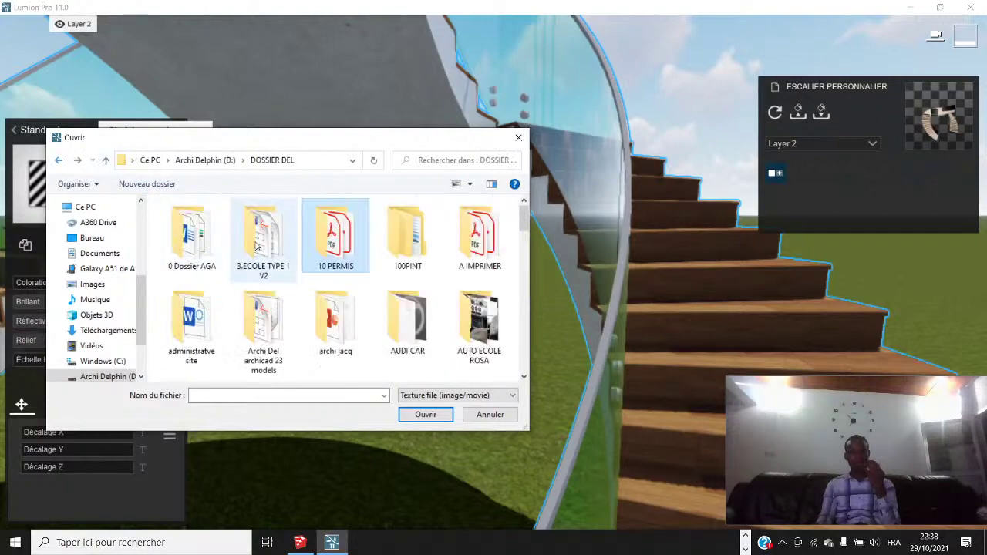
double_click(408, 235)
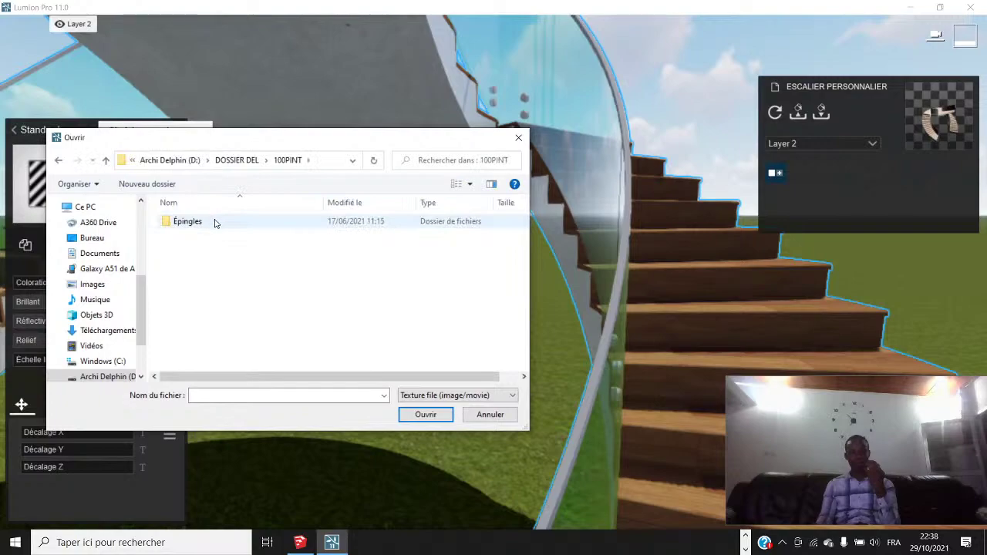
double_click(216, 222)
double_click(349, 254)
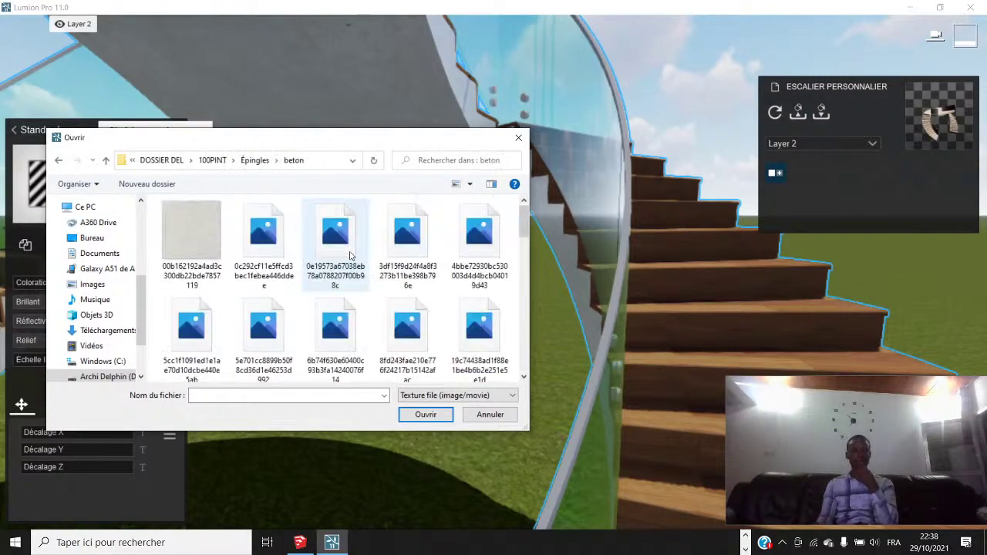
Load the light concrete image b7c0bc5af2163d7b13e74d0ba9e2c3ac as the color map of the Béton - Lissé surface
scroll(310, 296, down, 5)
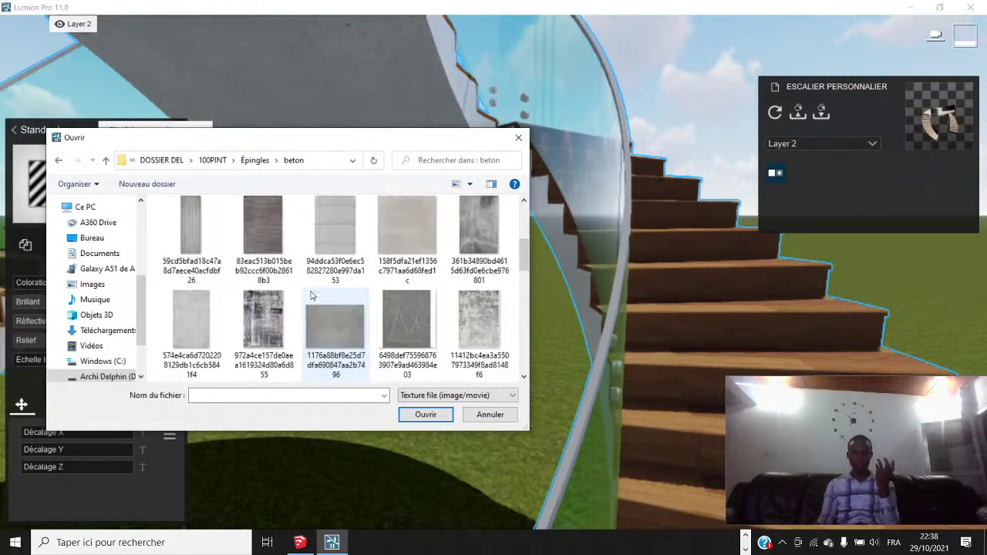
scroll(311, 296, down, 3)
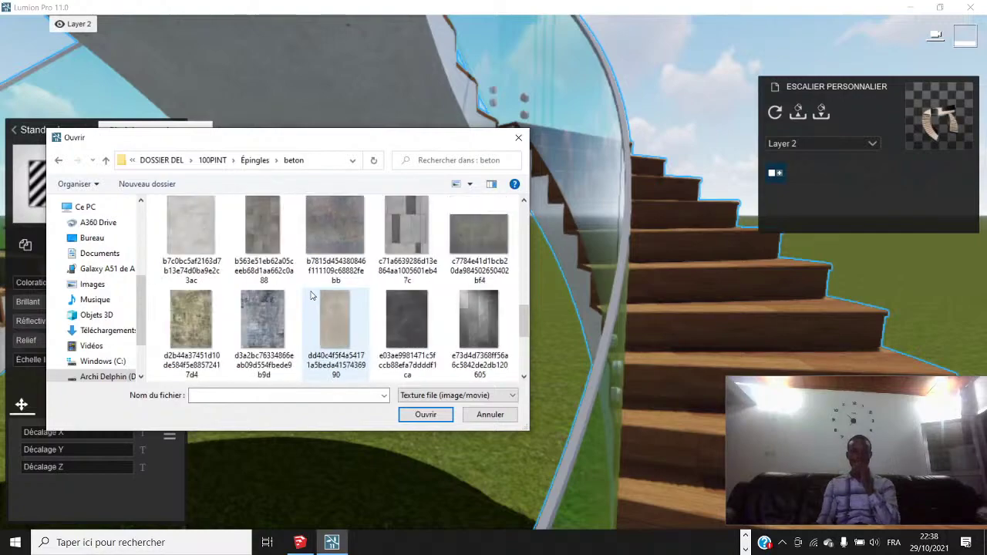
click(193, 225)
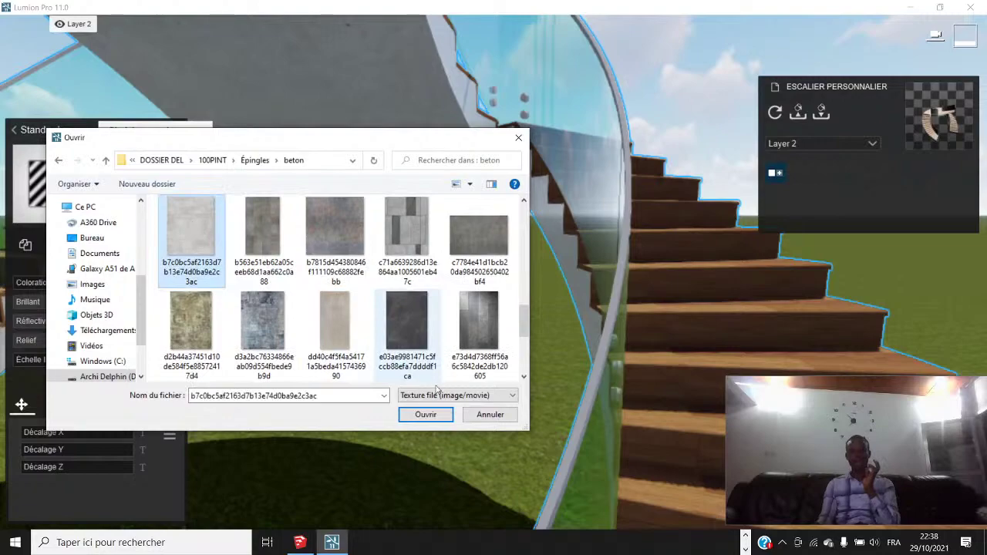
click(425, 415)
Inspect the new concrete texture on the underside of the landing and along the sides of the stair flights
scroll(485, 412, down, 4)
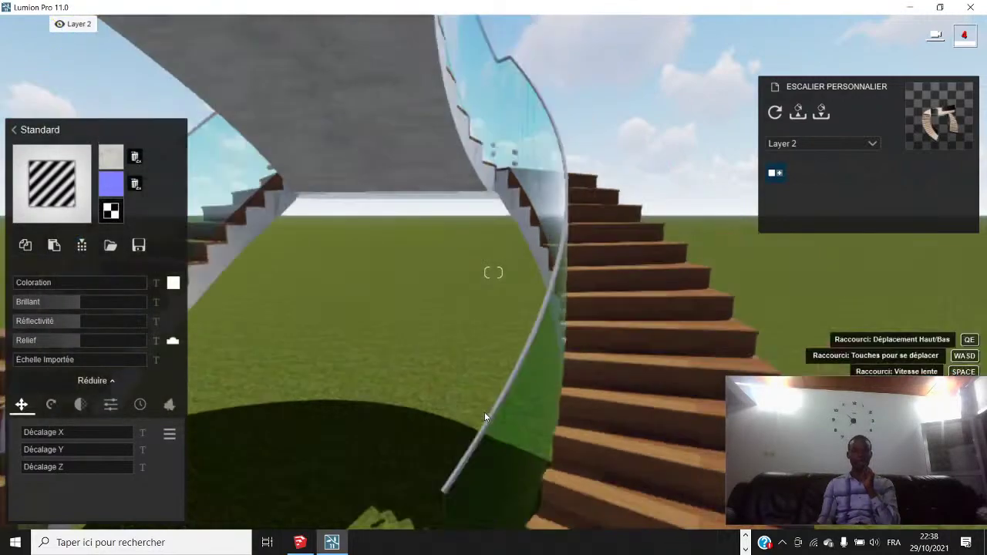
scroll(457, 278, up, 2)
scroll(455, 268, up, 2)
right_drag(455, 267, 406, 151)
scroll(428, 117, up, 3)
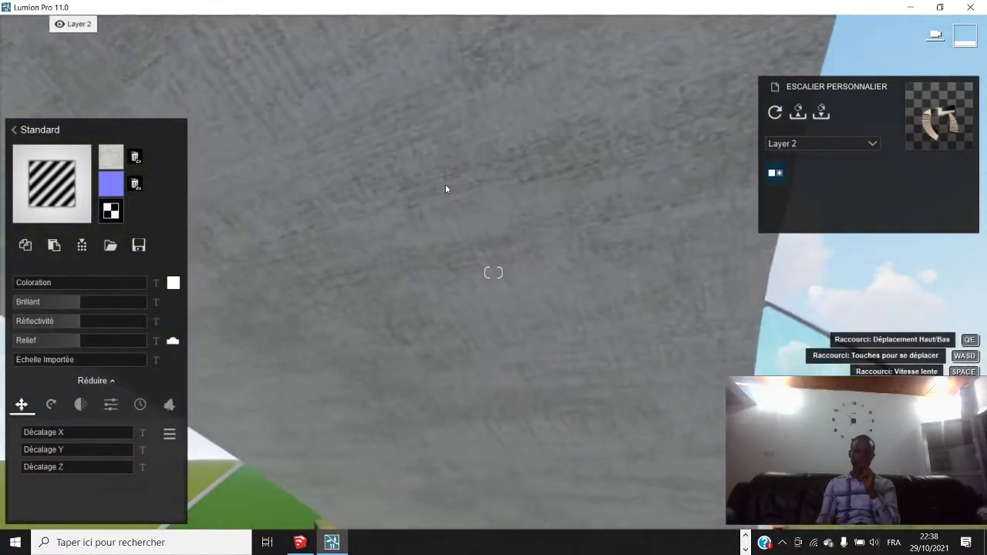
scroll(463, 222, down, 3)
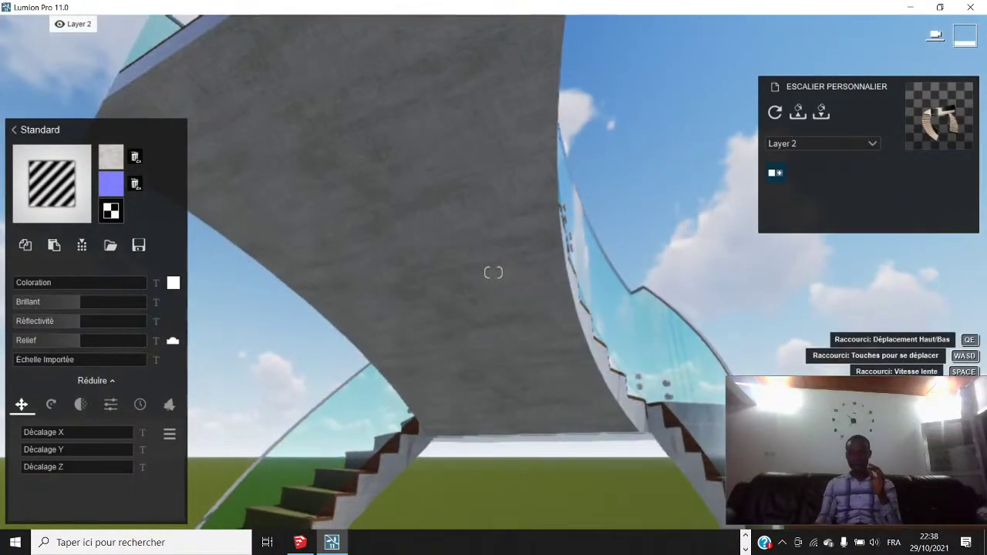
right_drag(533, 257, 535, 260)
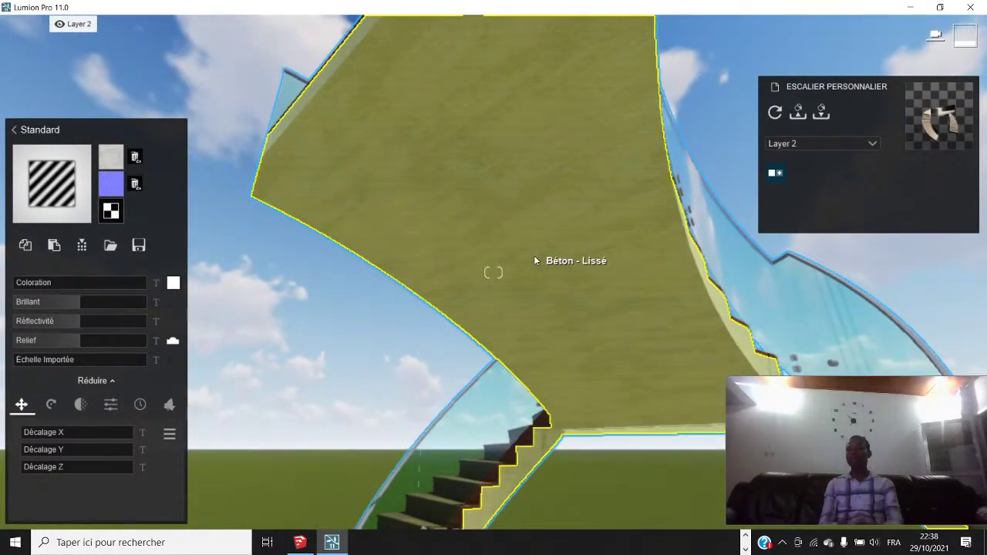
right_drag(535, 261, 504, 318)
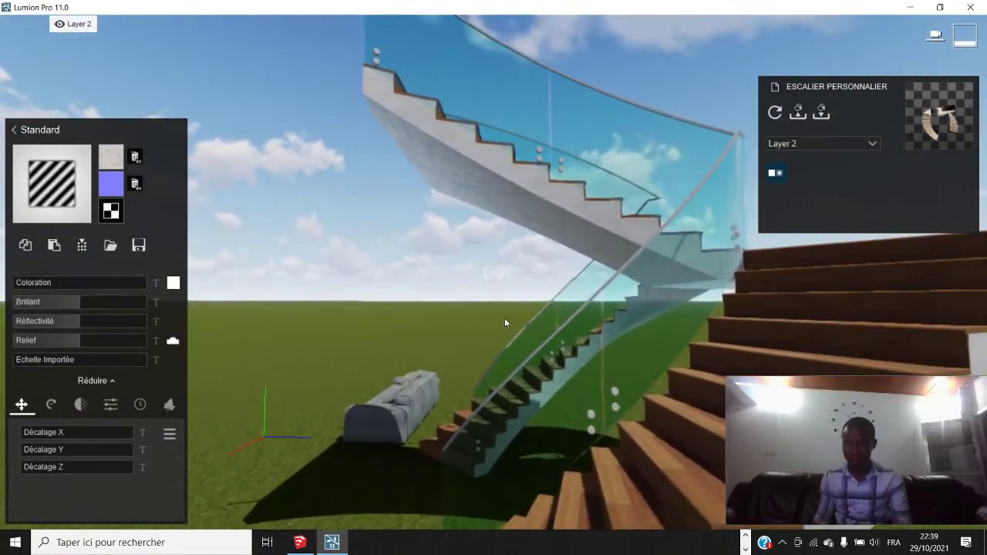
Select the staircase's glass railing and browse for a saved material in the materiaux folder inside DOSSIER DEL, scene lumion
click(546, 376)
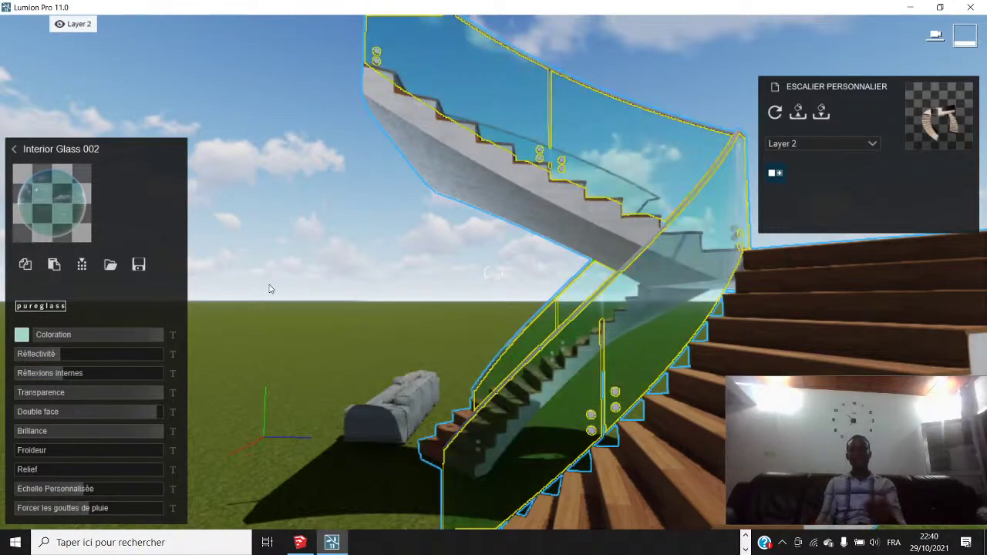
click(111, 267)
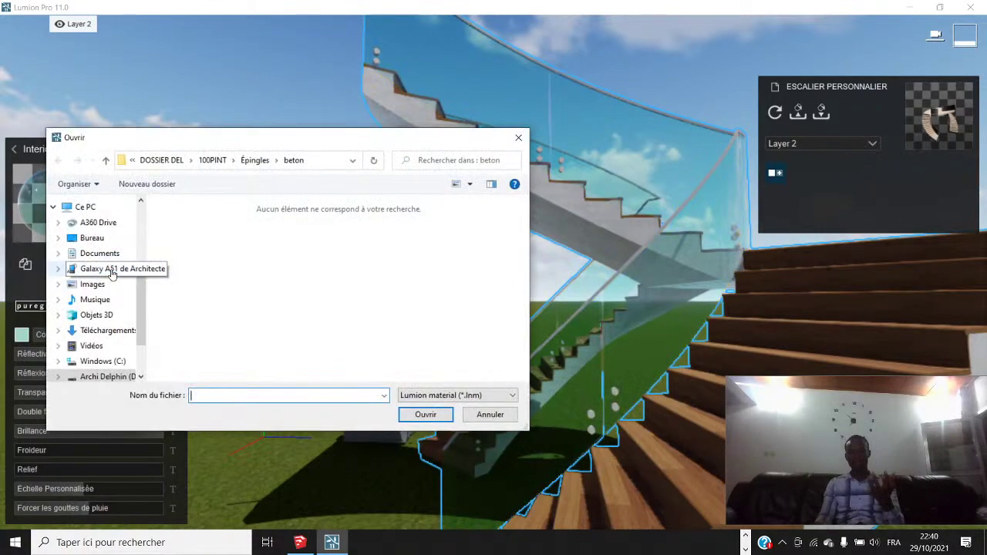
click(257, 160)
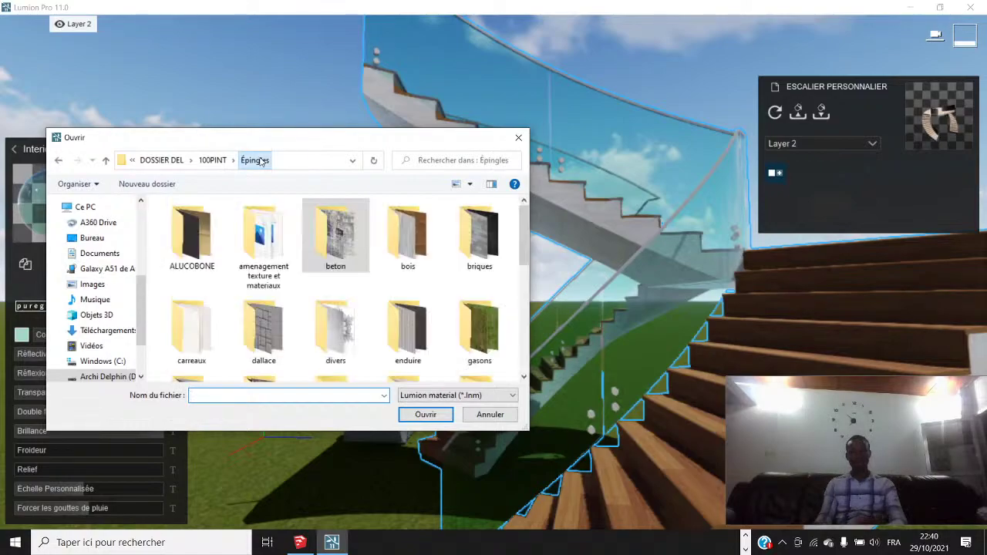
click(160, 160)
scroll(258, 231, down, 10)
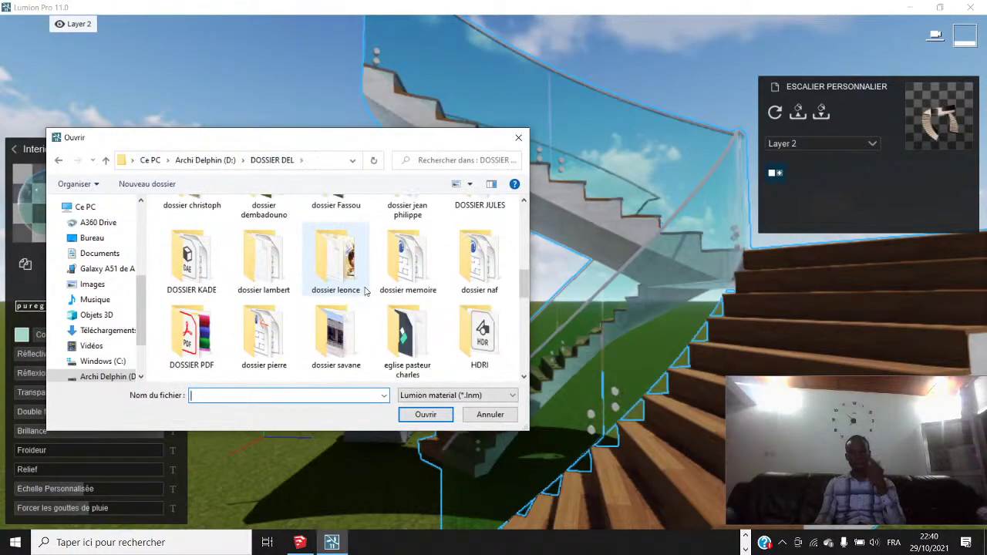
double_click(480, 261)
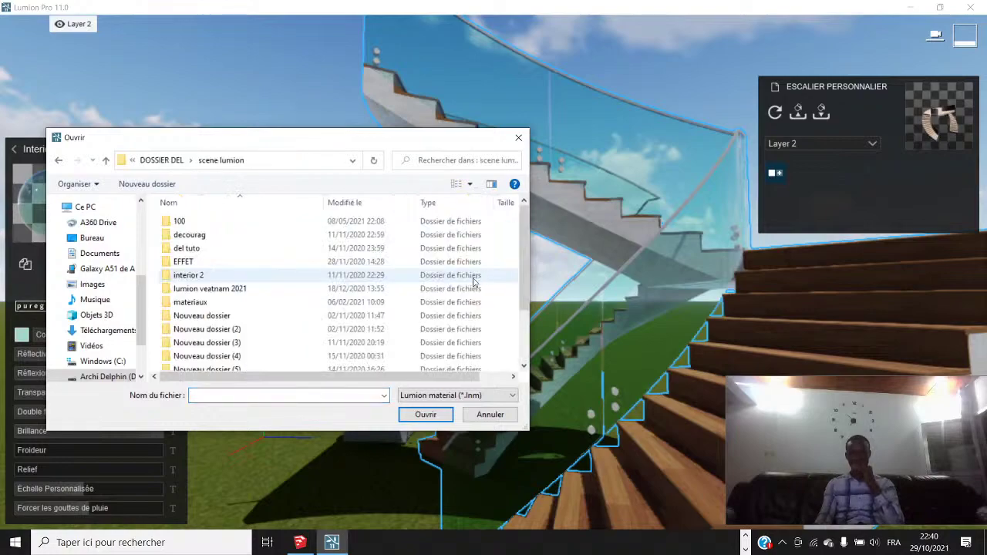
double_click(189, 302)
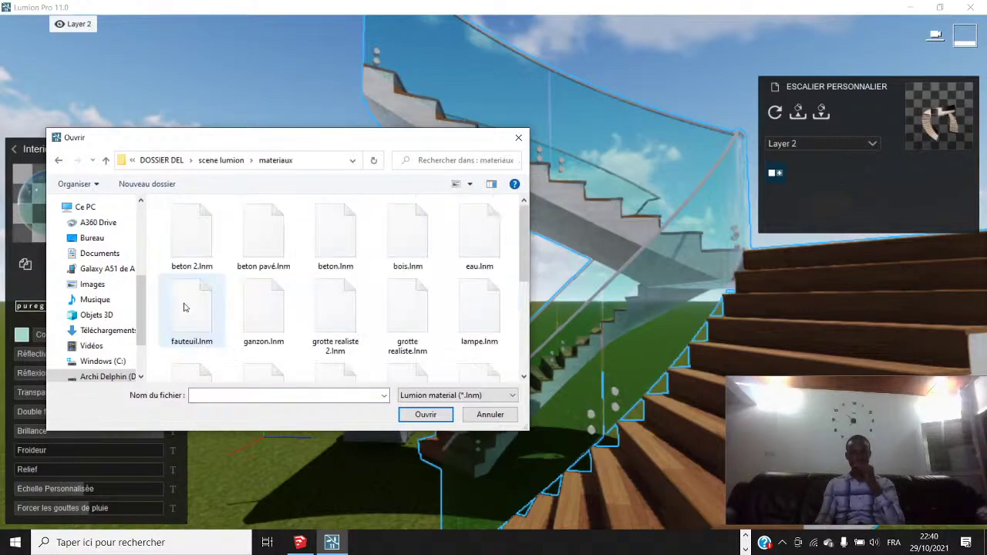
Load the saved material vitrage ok 2.lnm onto the glass railing and select its Transp - Verre surface up close
scroll(402, 318, down, 3)
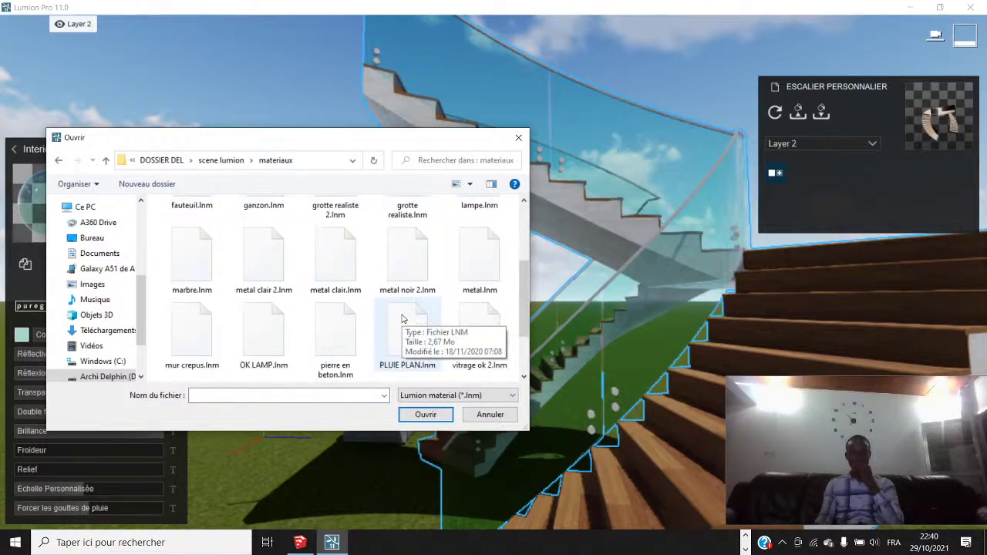
click(478, 284)
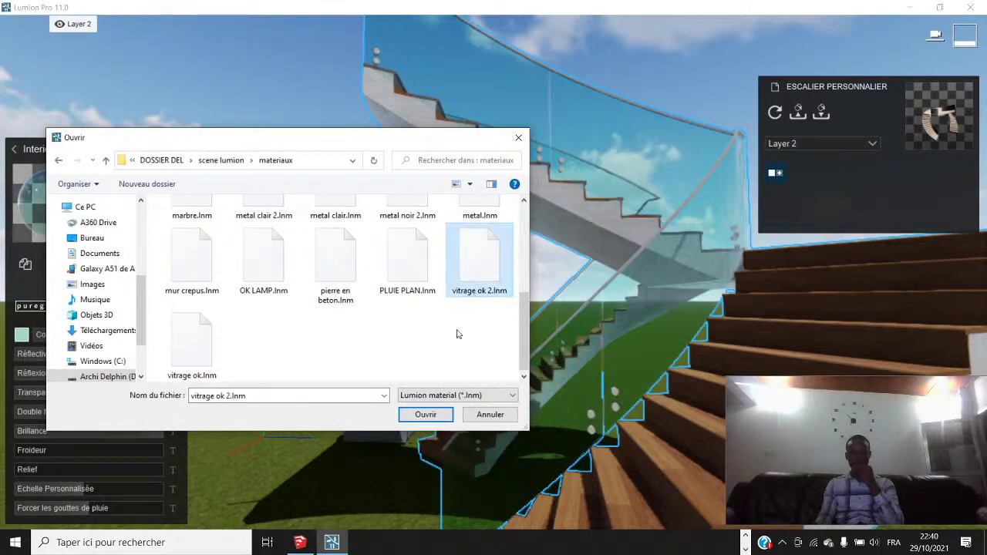
click(422, 417)
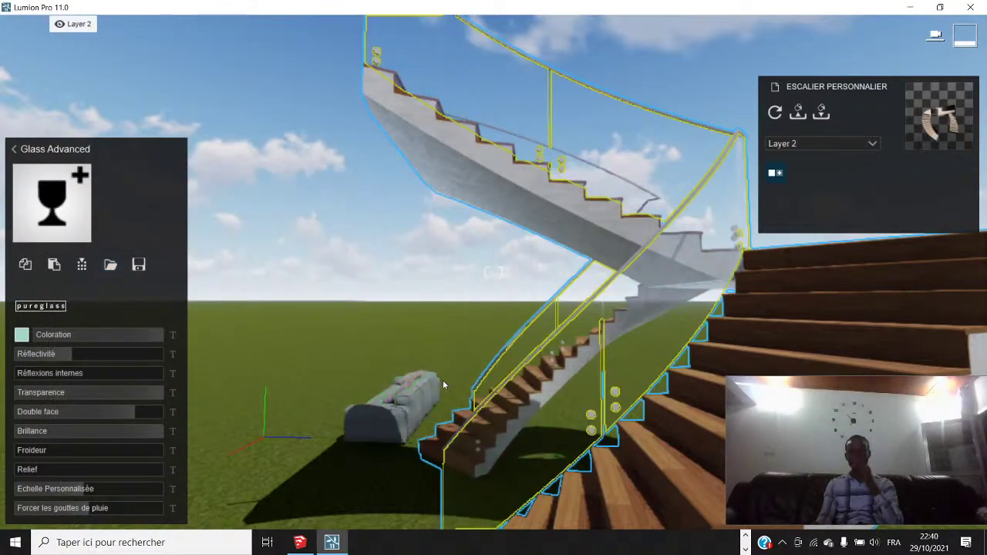
right_drag(537, 395, 526, 363)
scroll(507, 342, up, 5)
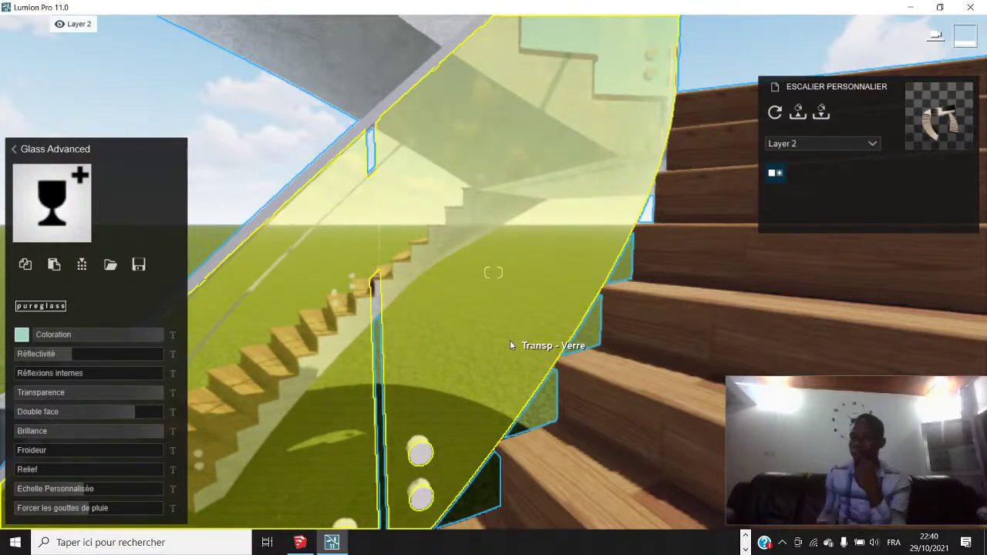
click(512, 342)
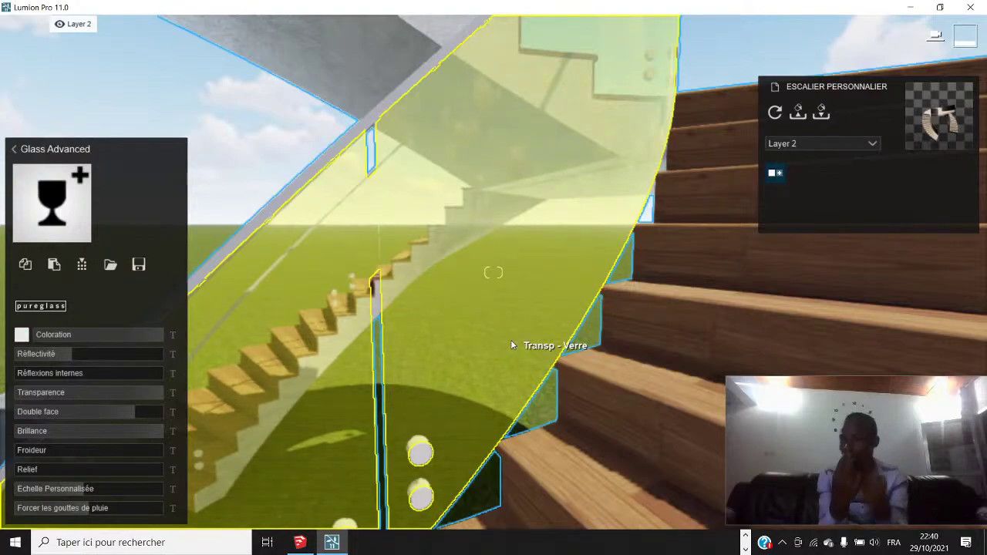